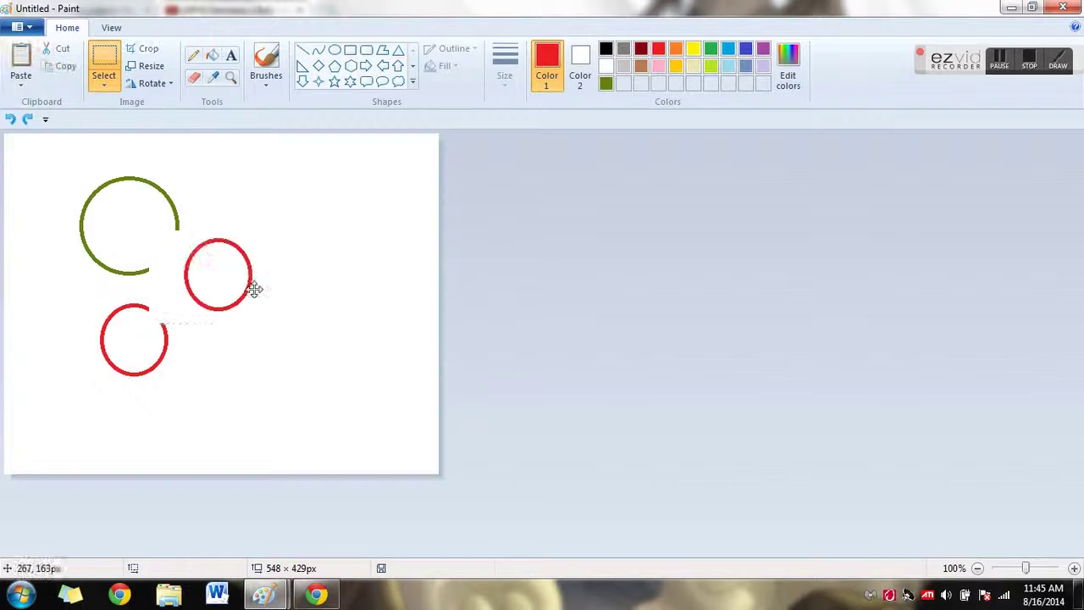
click(319, 51)
drag(216, 292, 222, 313)
drag(200, 266, 145, 311)
key(ctrl+z)
Step: Select the pair of red body circles and move them slightly down below the green head circle
click(104, 61)
drag(66, 301, 271, 402)
drag(202, 342, 203, 364)
click(295, 315)
Step: Draw a green S-shaped curve for the back of the neck, from the head circle to the top of the rear red circle
click(320, 49)
mouse_move(179, 228)
mouse_down()
mouse_move(150, 348)
mouse_move(223, 331)
mouse_up()
drag(200, 286, 154, 317)
click(154, 317)
click(268, 346)
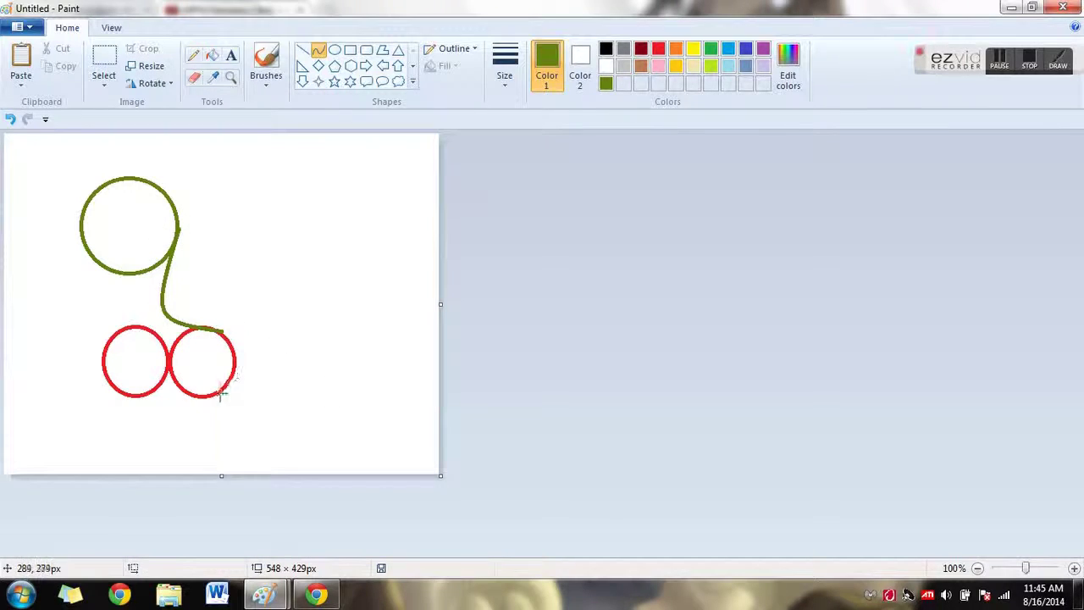
key(ctrl+z)
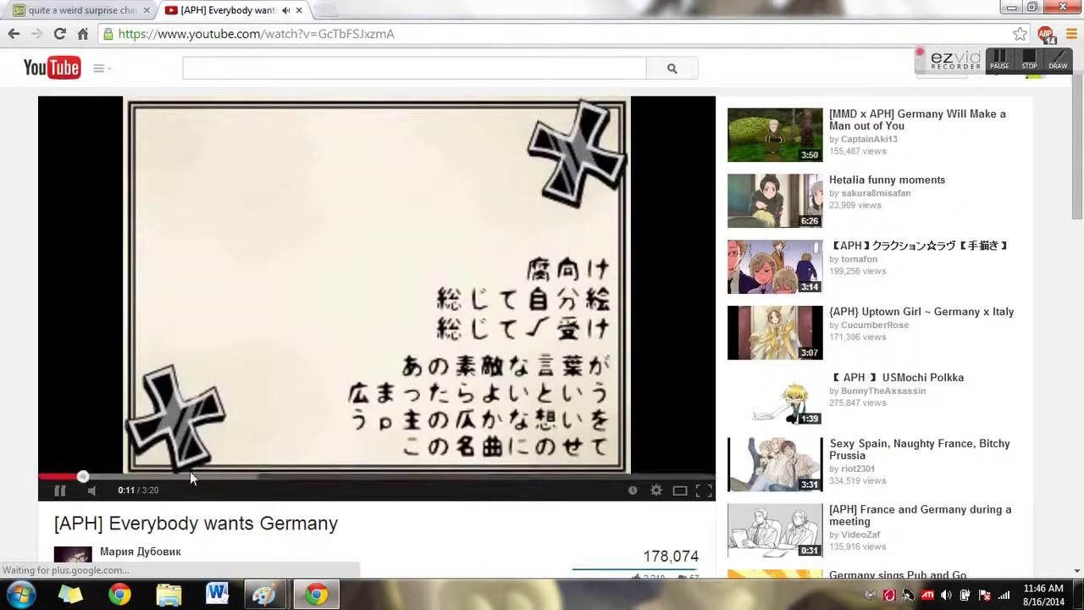
Step: Draw the hind leg's outer green curve down to the canvas edge and a belly line under the red circles
mouse_move(224, 387)
mouse_down()
mouse_move(266, 428)
mouse_move(247, 473)
mouse_up()
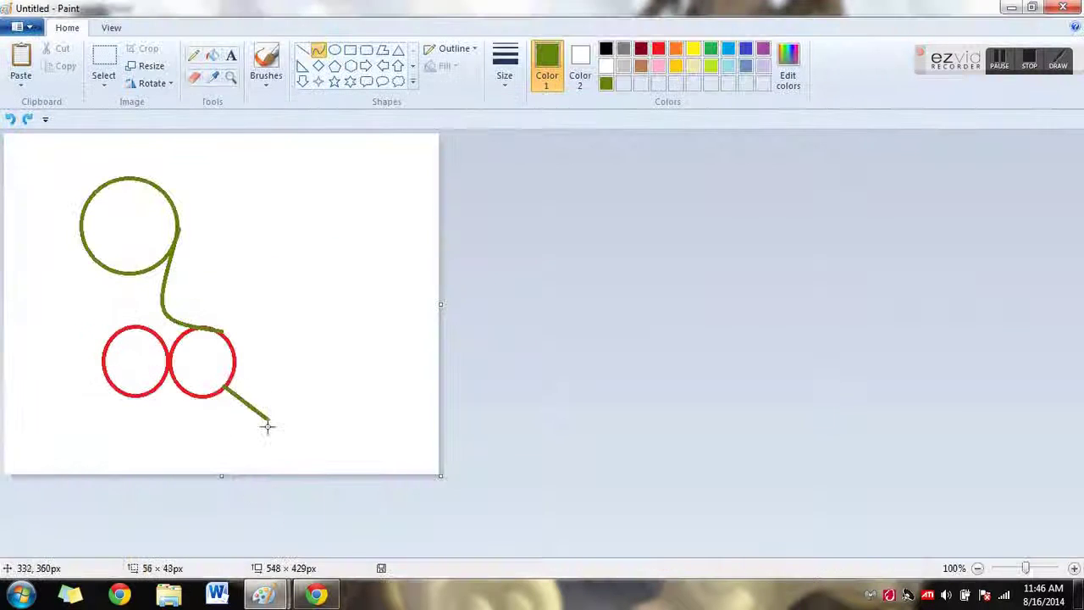
drag(247, 434, 248, 398)
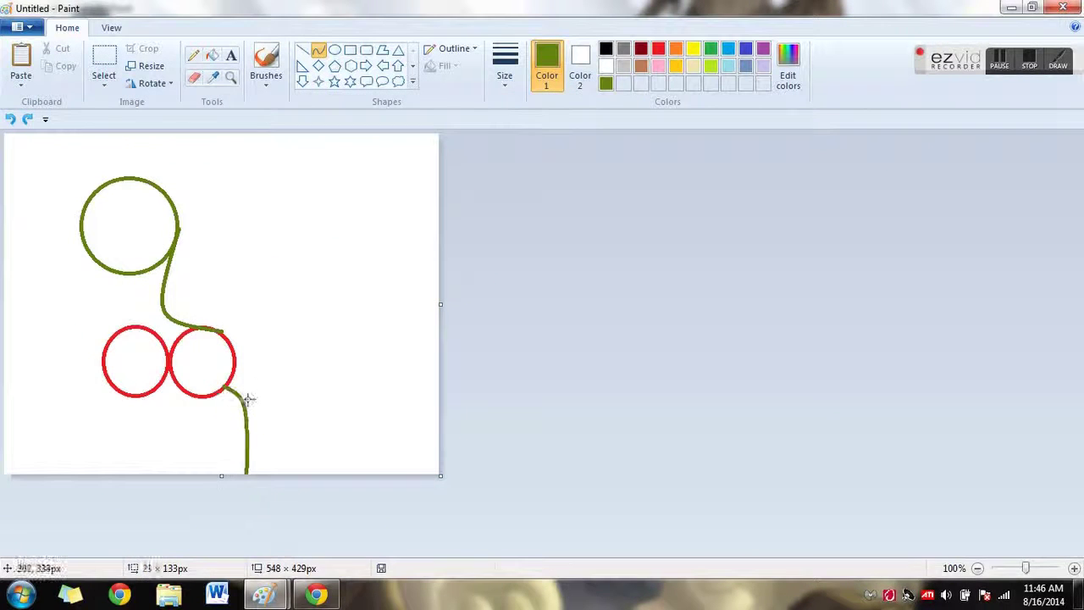
click(232, 55)
click(224, 247)
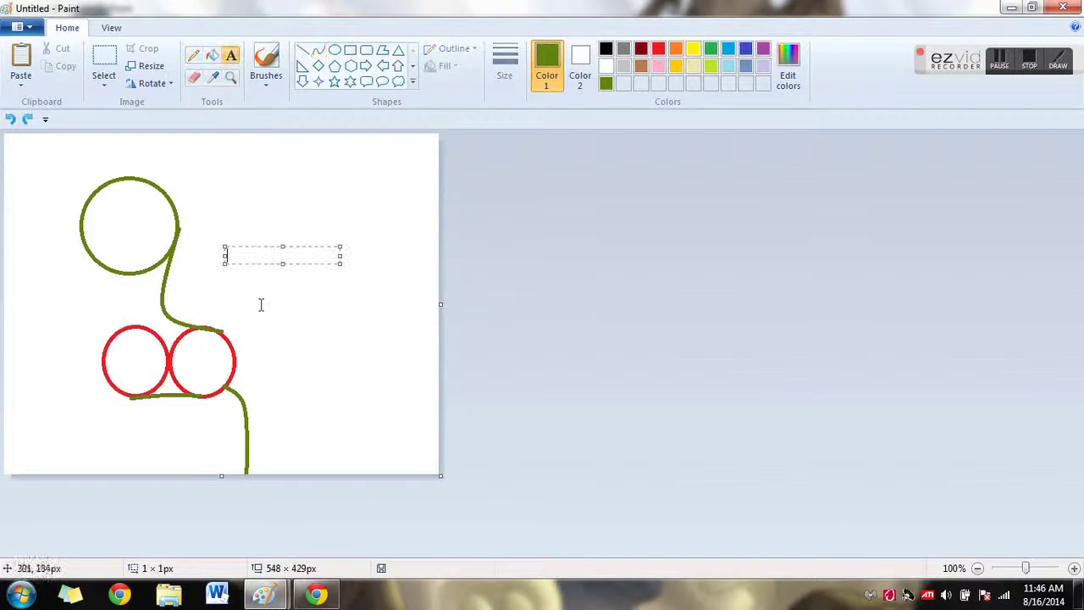
text(chin)
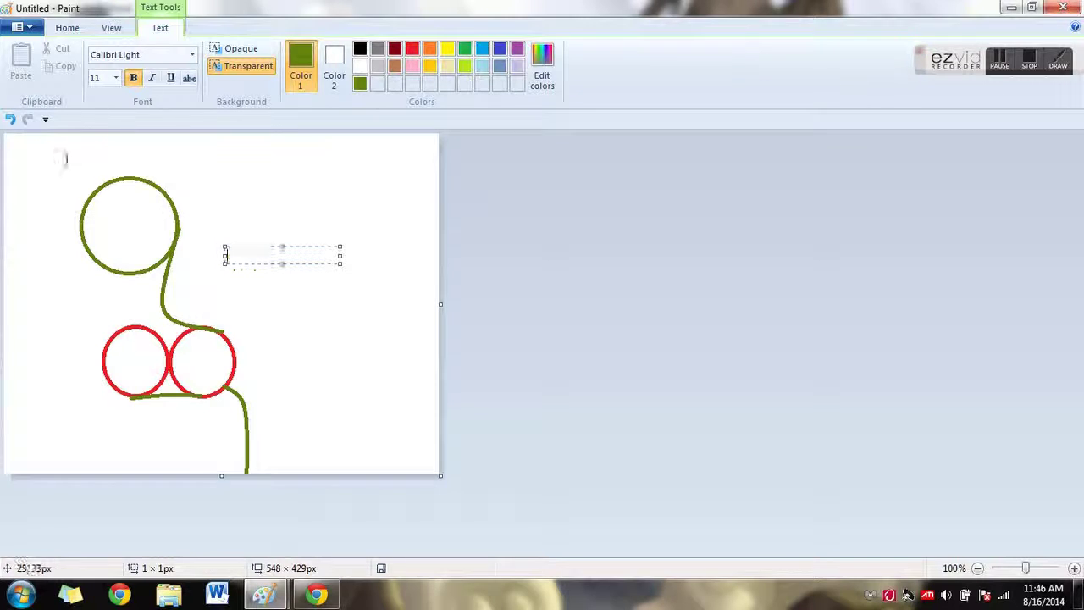
Step: Draw the front of the neck and chest as a green curve from the head circle around the front red circle
click(67, 27)
click(317, 50)
drag(103, 269, 130, 395)
drag(112, 359, 98, 348)
click(8, 121)
mouse_move(111, 268)
mouse_down()
mouse_move(130, 398)
mouse_move(99, 380)
mouse_up()
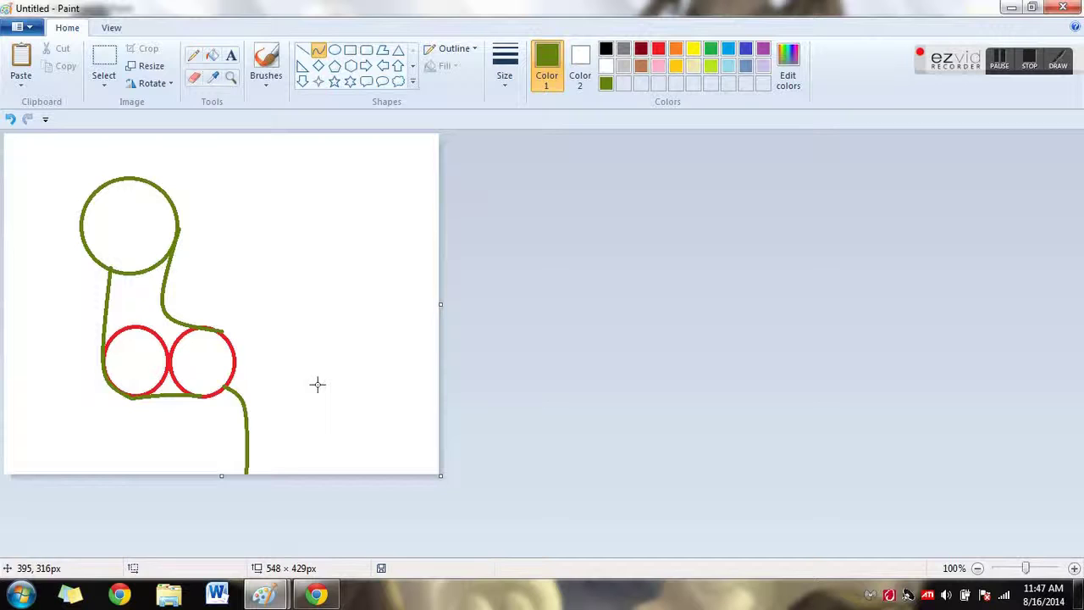
Step: Draw the front legs, the hind leg's inner line and a pointed ear at the back of the head with green curves
drag(102, 342, 81, 470)
drag(187, 181, 194, 180)
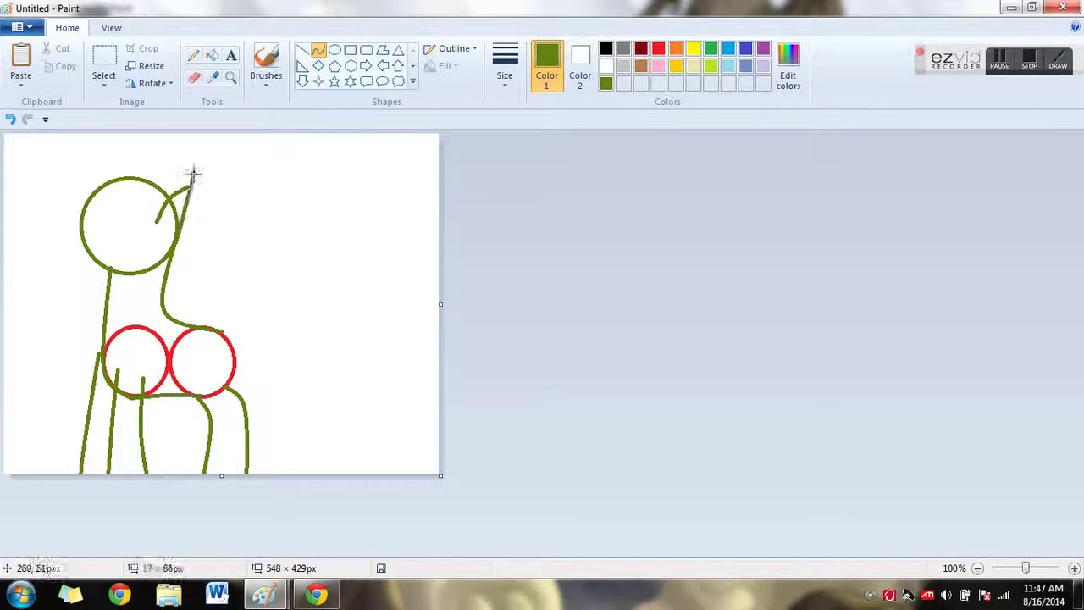
key(ctrl+z)
Step: Erase the parts of the head circle that cross the ear and the back of the neck with white strokes
click(230, 78)
click(322, 168)
triple_click(322, 167)
click(322, 168)
click(194, 55)
click(606, 66)
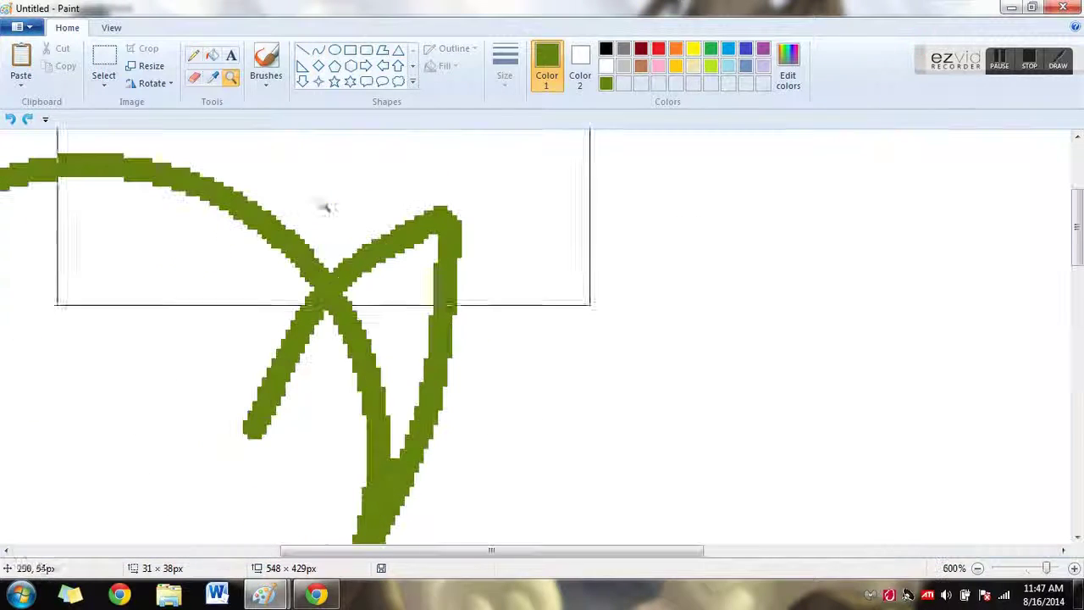
drag(348, 291, 327, 309)
click(303, 49)
scroll(373, 203, down, 3)
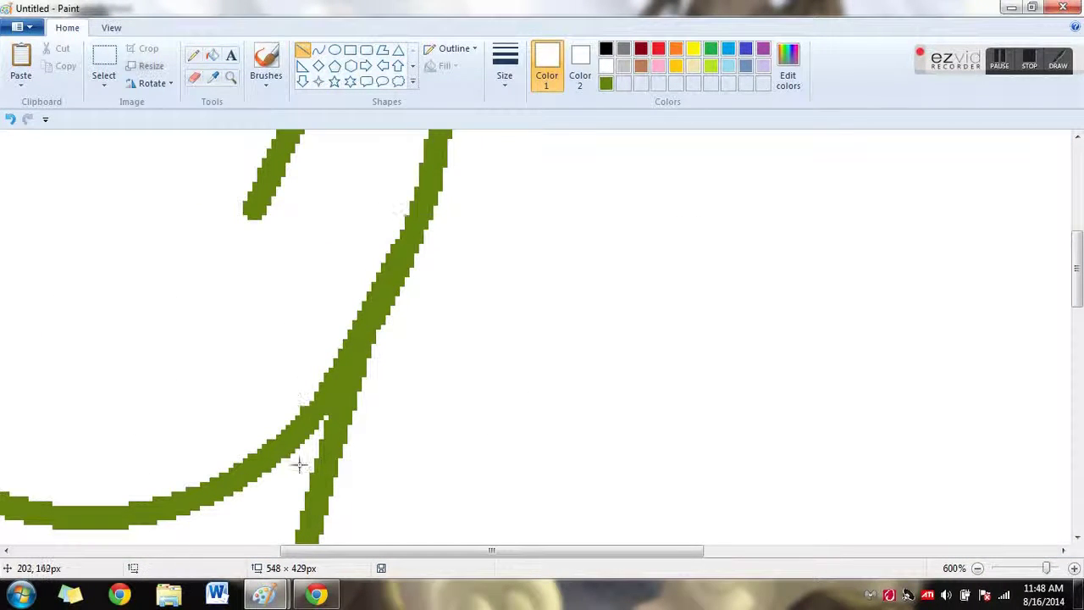
drag(317, 440, 383, 276)
Step: Fill the red circle outlines inside the body and under the rump with white
click(213, 56)
drag(550, 550, 480, 551)
click(1027, 569)
drag(1029, 574, 1021, 573)
click(231, 77)
click(399, 232)
click(398, 232)
click(398, 232)
click(399, 232)
click(194, 55)
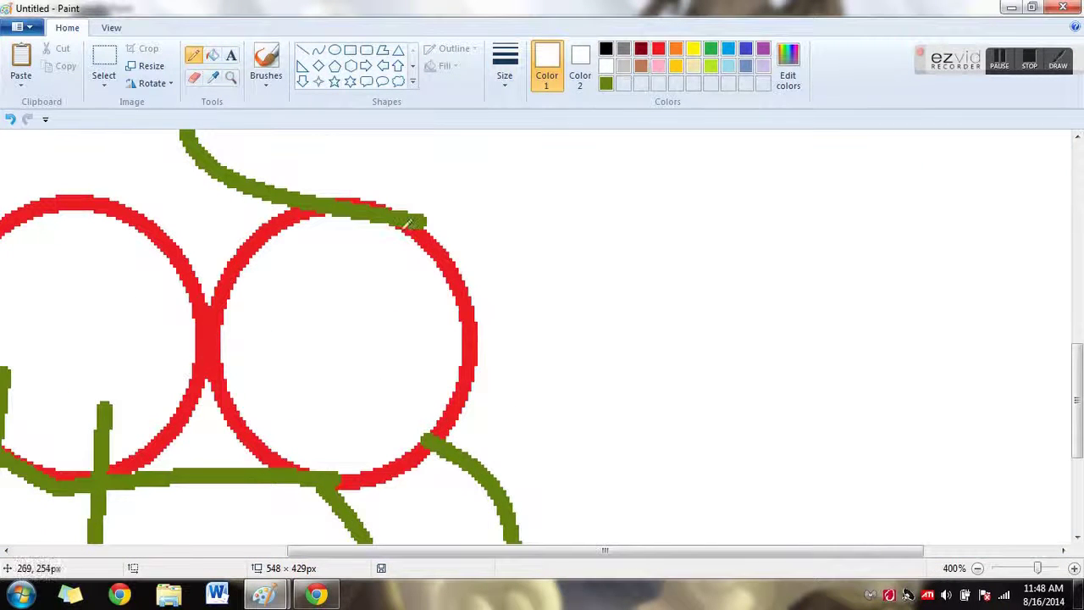
click(211, 55)
click(205, 347)
click(423, 469)
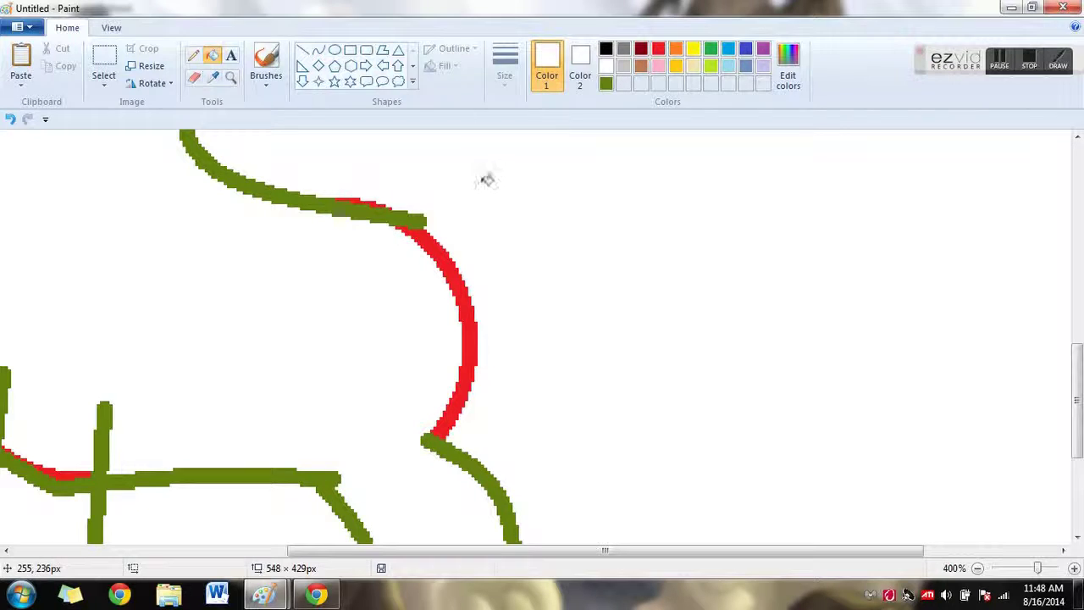
Step: Cover the red edge above the green back line with a white curve
click(319, 50)
drag(392, 199, 436, 217)
click(212, 55)
click(230, 55)
click(596, 308)
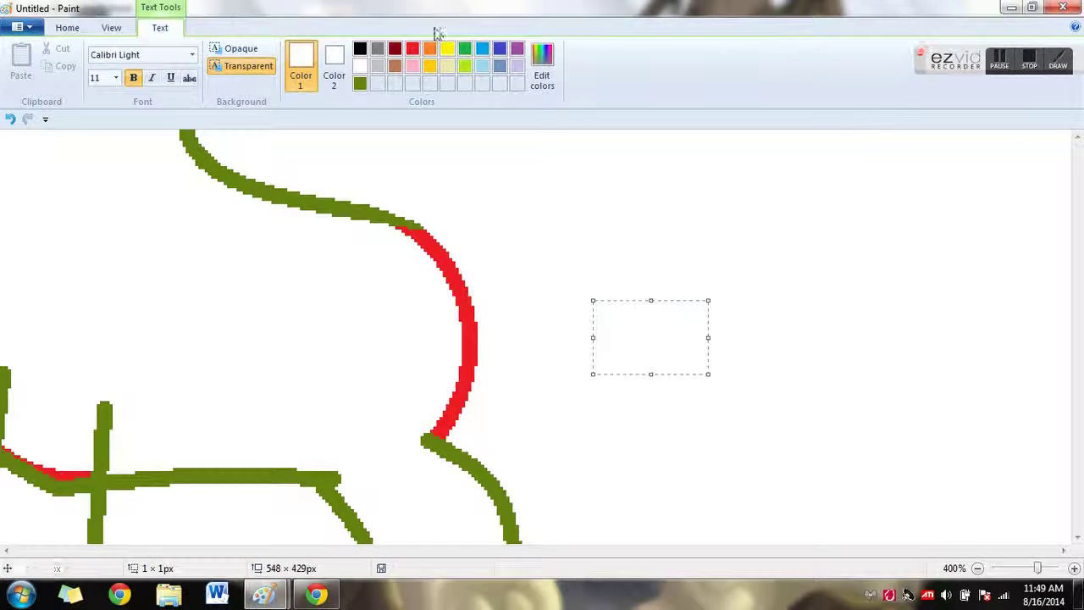
click(359, 51)
text(look at dat bo)
text(oty)
key(BackSpace)
key(BackSpace)
key(BackSpace)
key(BackSpace)
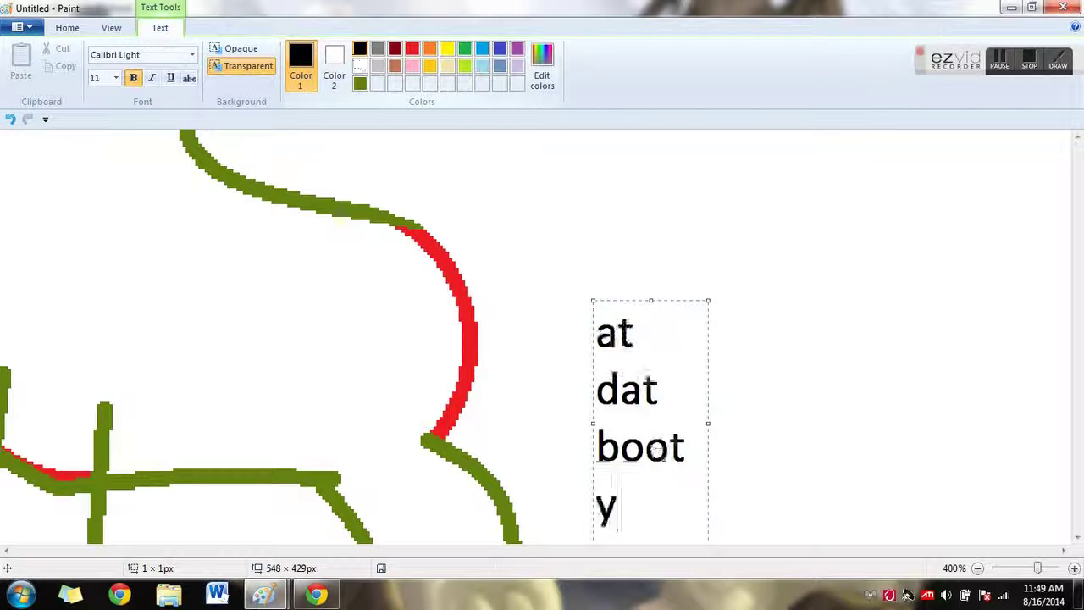
text(ooty)
key(BackSpace)
key(BackSpace)
key(BackSpace)
key(BackSpace)
key(BackSpace)
key(BackSpace)
key(BackSpace)
key(BackSpace)
key(BackSpace)
key(BackSpace)
key(BackSpace)
key(BackSpace)
key(BackSpace)
key(BackSpace)
key(BackSpace)
key(BackSpace)
key(BackSpace)
key(BackSpace)
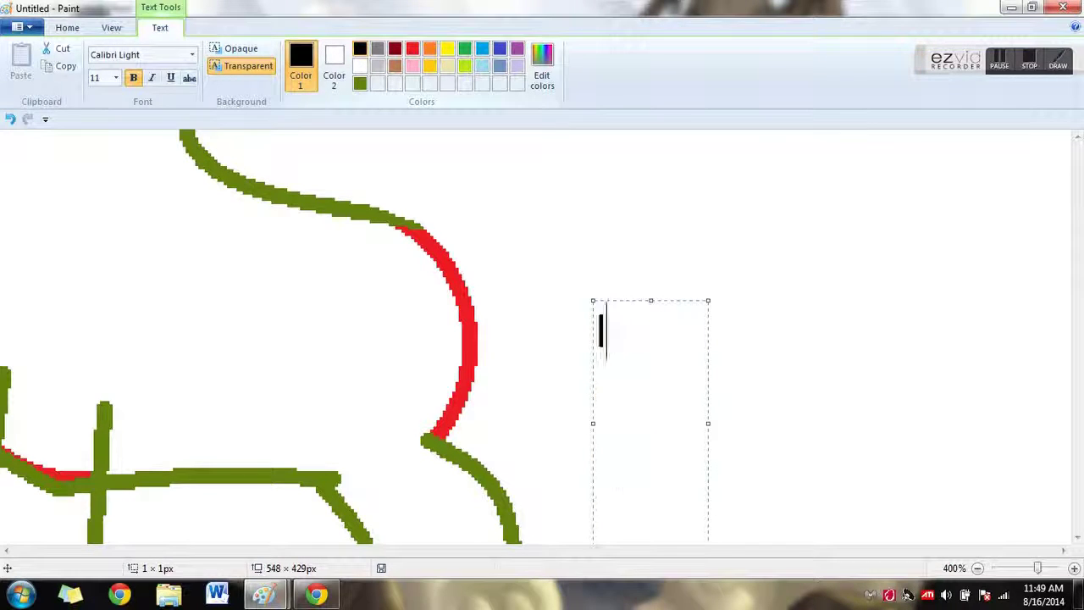
Step: Fill the remaining red arc of the rump with the custom olive green
click(67, 27)
click(212, 55)
click(605, 65)
click(606, 83)
click(467, 338)
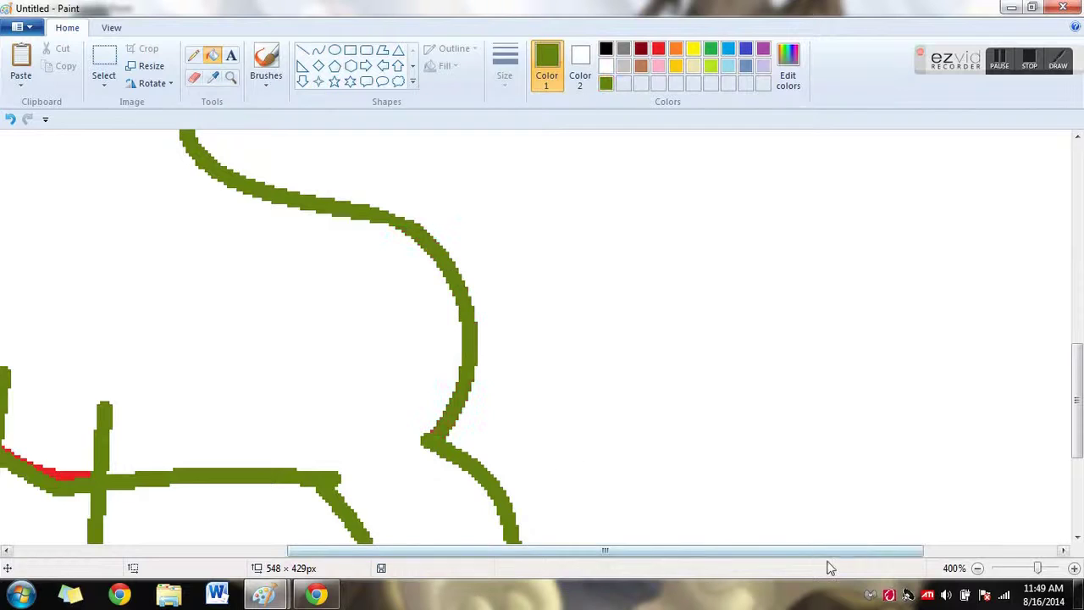
Step: Fill the belly line and the red sliver between the two near front-leg lines with white
drag(885, 554, 763, 552)
key(ctrl+z)
click(193, 56)
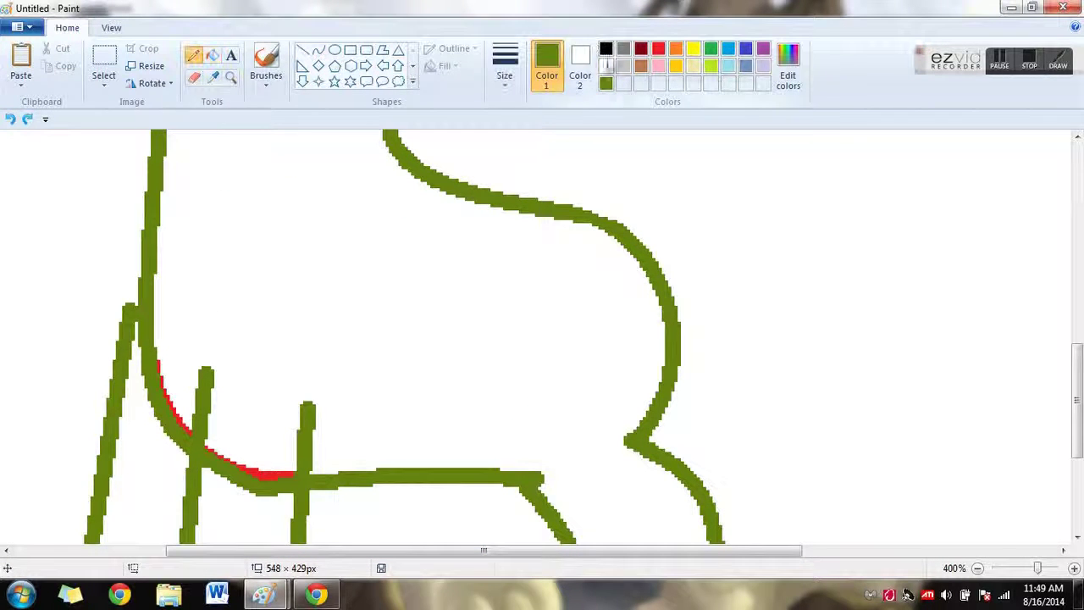
click(580, 67)
click(546, 68)
click(606, 66)
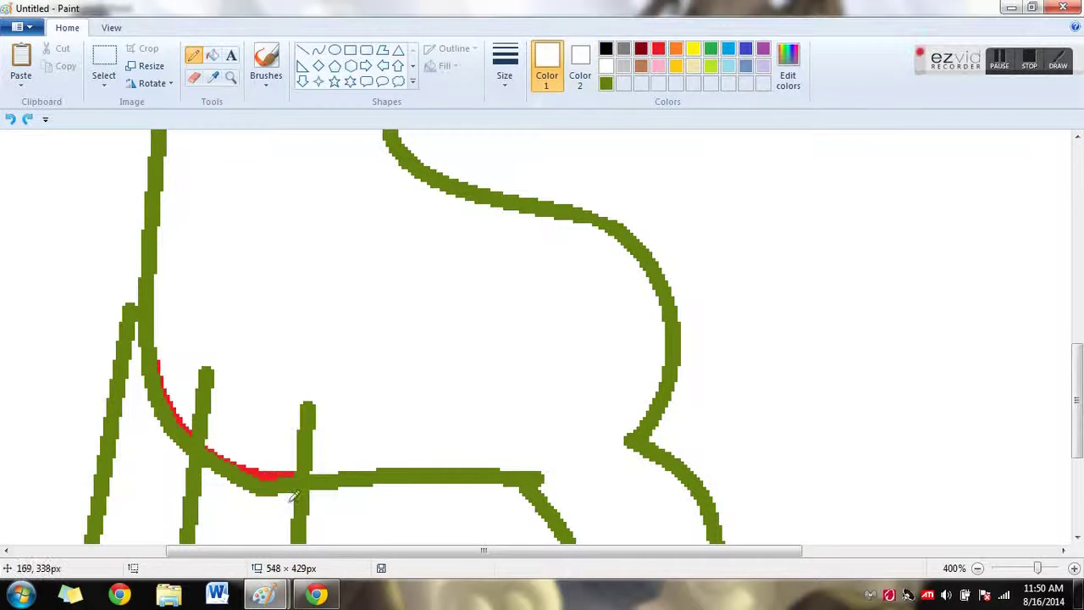
click(212, 55)
click(267, 487)
click(268, 475)
Step: Trim the outer edge at the top of the foremost leg with a white line so it tapers into the chest
click(194, 55)
drag(103, 387, 126, 282)
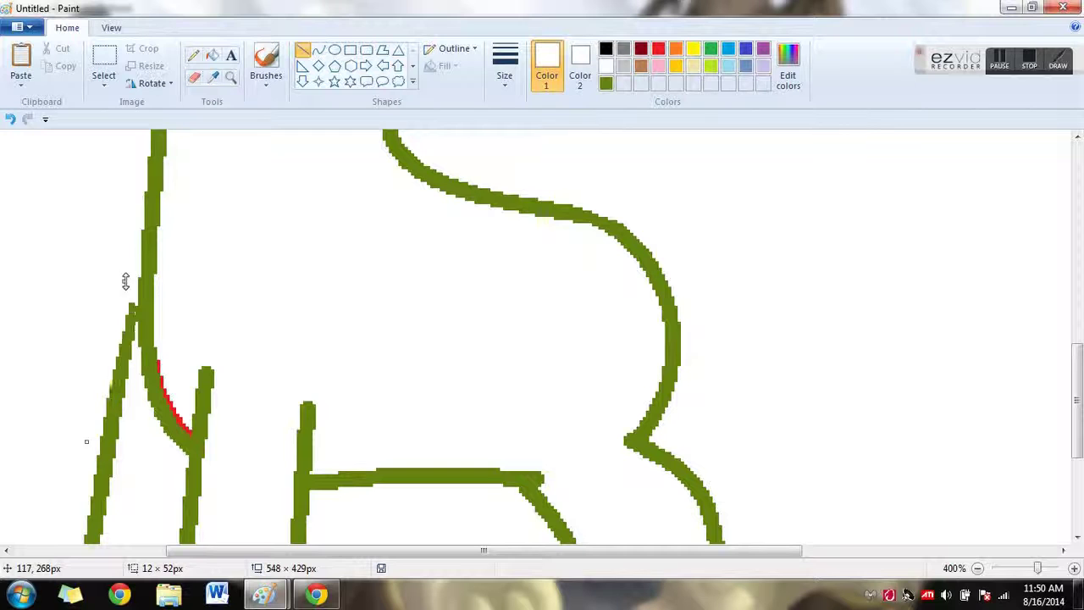
click(231, 77)
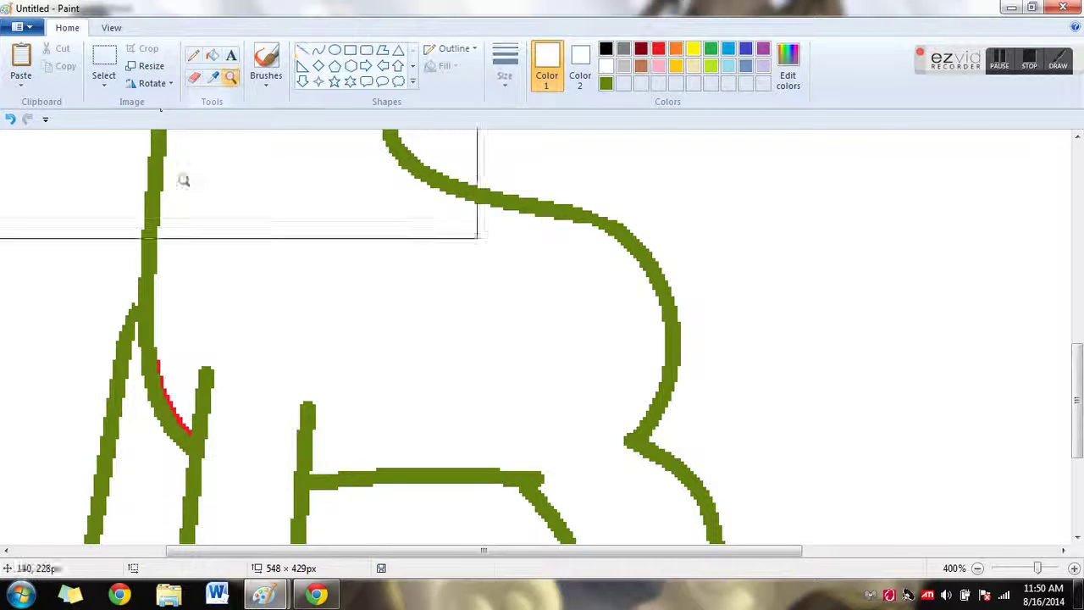
click(181, 177)
drag(1048, 569, 1013, 569)
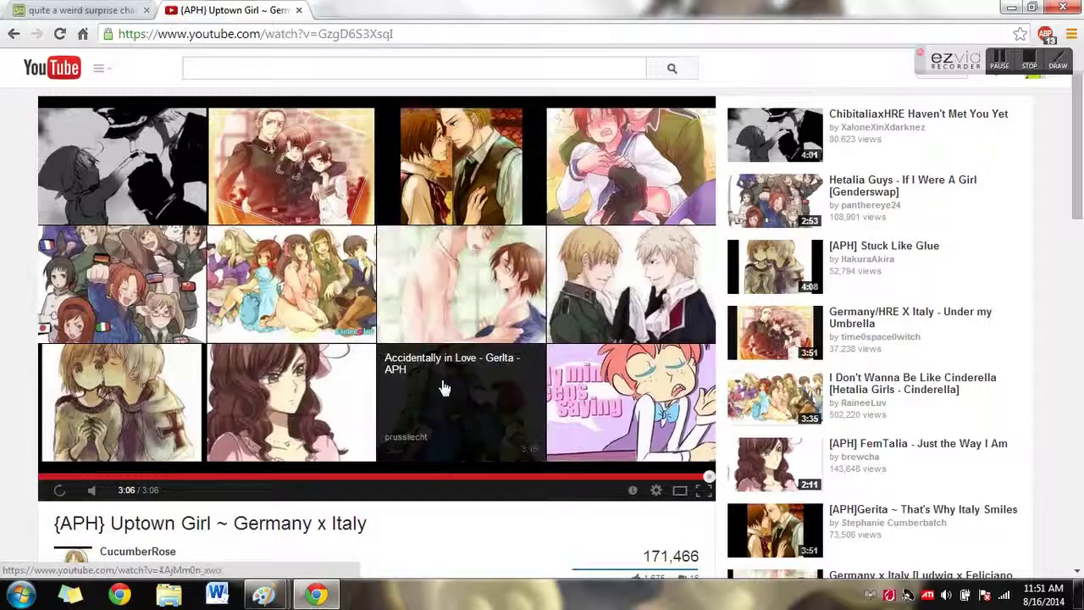
Step: Play the "Accidentally in Love" video on YouTube and return to the pony drawing in Paint
click(443, 387)
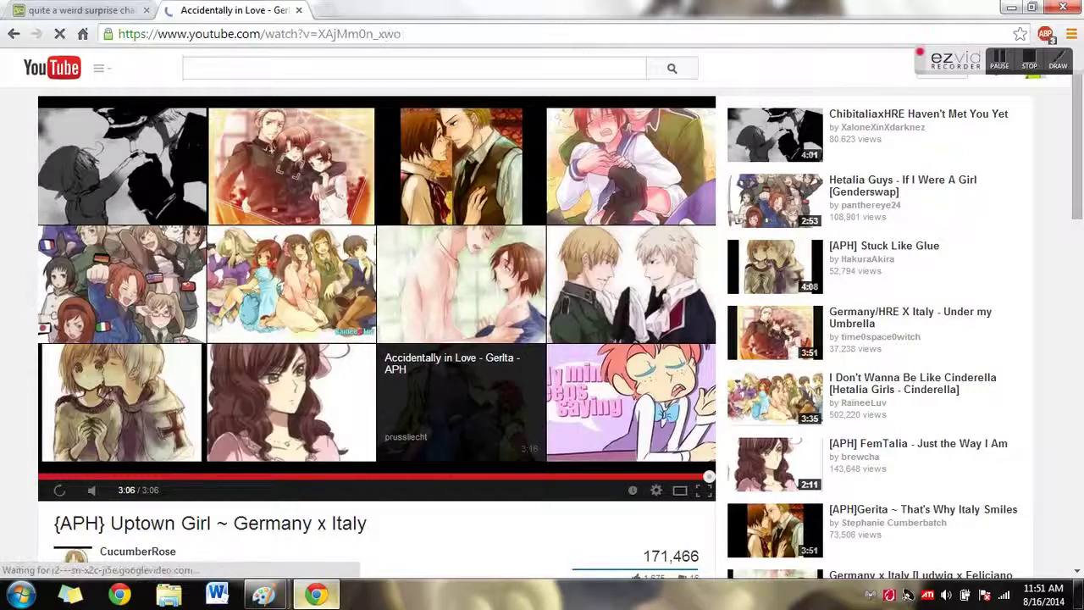
mouse_move(244, 576)
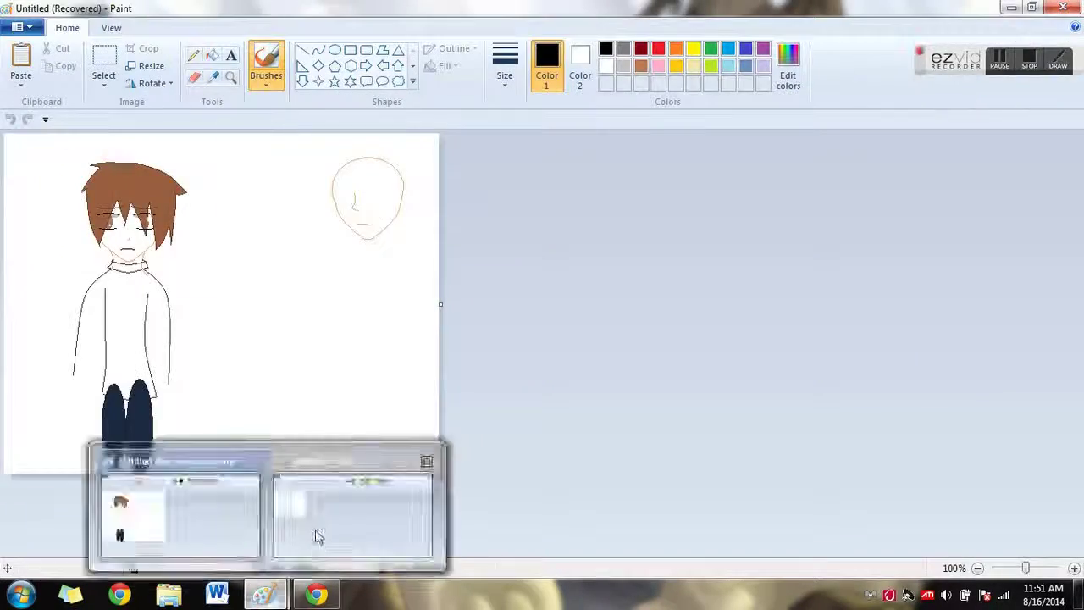
click(317, 525)
Step: Draw the pony's pointed muzzle and jawline in red with two curves at the lower front of the head
click(213, 286)
click(318, 50)
drag(188, 245, 152, 323)
mouse_move(170, 284)
mouse_down()
mouse_move(179, 293)
mouse_move(157, 321)
mouse_move(279, 357)
mouse_up()
click(250, 366)
double_click(11, 119)
click(658, 49)
click(180, 301)
click(204, 366)
Step: Erase the leftover head arc inside the muzzle with white and fill the red muzzle outline with olive green
click(230, 77)
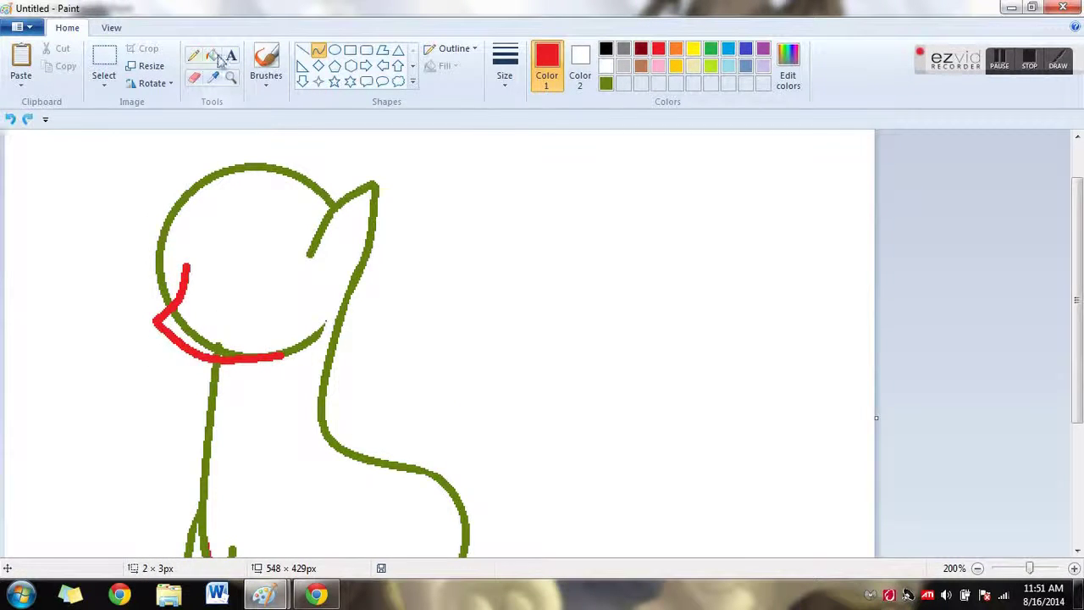
click(304, 327)
click(605, 66)
click(193, 55)
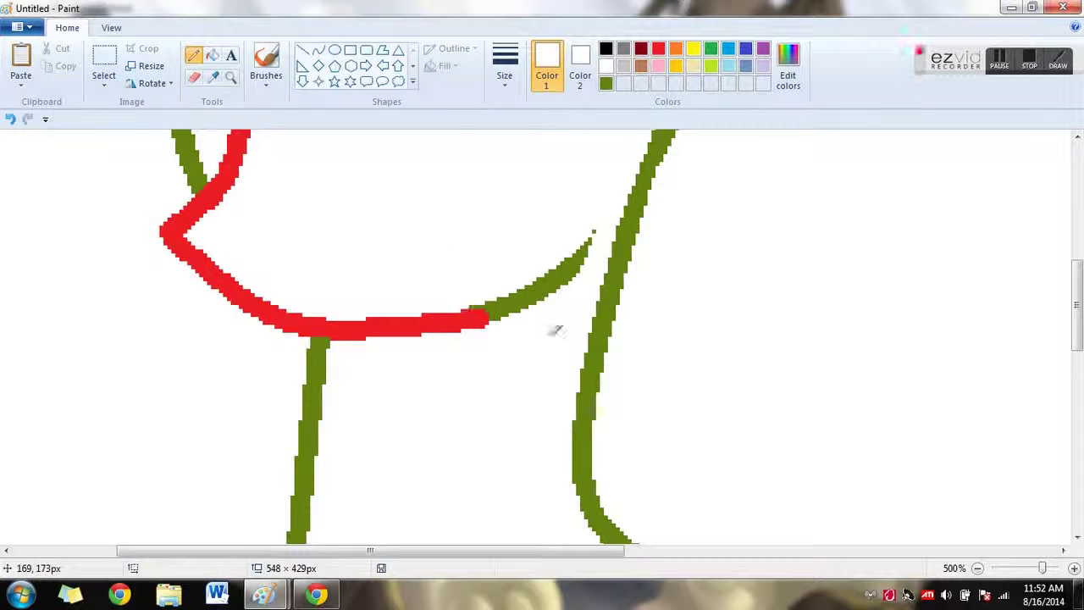
click(213, 55)
click(606, 83)
click(381, 326)
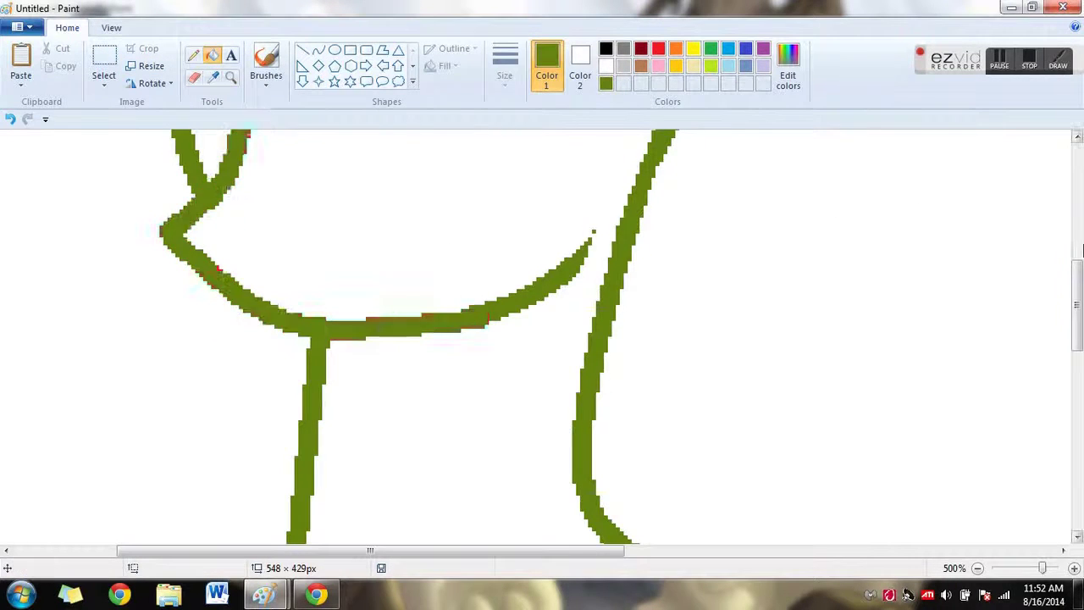
Step: Thin the upper end of the muzzle line with a white curve along its edge
scroll(381, 326, up, 3)
click(318, 50)
click(605, 66)
drag(249, 254, 209, 352)
drag(226, 315, 224, 325)
click(370, 305)
Step: Draw a tall black oval eye with a thinner outline in the middle of the face and stretch it to size
drag(1077, 291, 1077, 264)
click(334, 50)
click(606, 49)
drag(334, 435, 444, 214)
click(506, 84)
click(542, 142)
drag(390, 435, 389, 455)
drag(334, 335, 317, 335)
drag(381, 455, 381, 468)
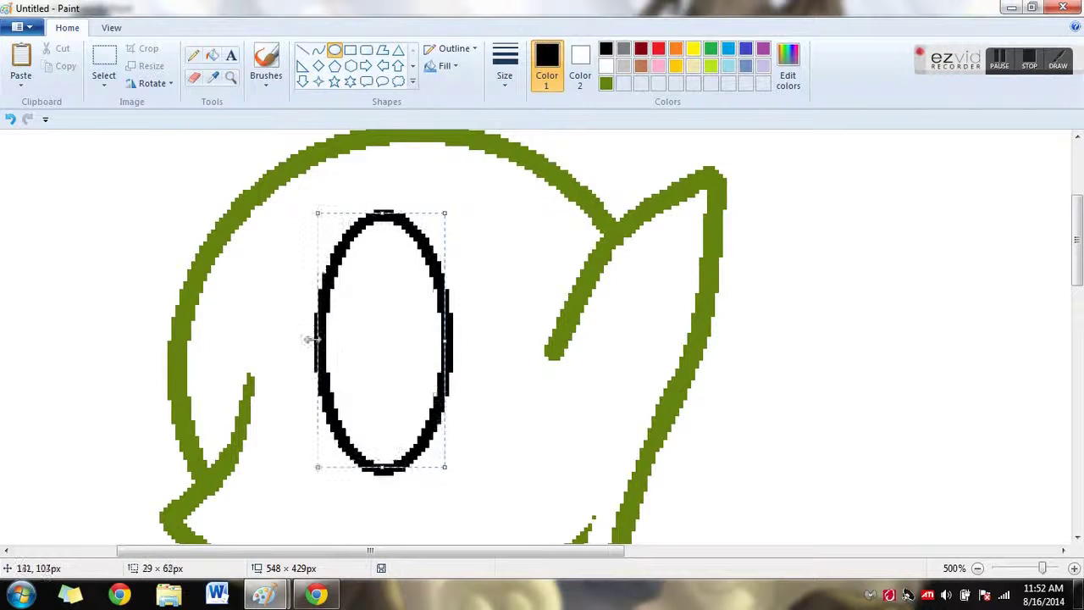
drag(316, 340, 307, 340)
click(483, 379)
drag(205, 465, 264, 252)
drag(229, 327, 217, 324)
drag(254, 358, 230, 358)
drag(210, 466, 210, 447)
drag(230, 351, 235, 351)
drag(210, 449, 210, 467)
click(10, 119)
drag(246, 385, 227, 294)
click(10, 119)
Step: Draw the far eye's edge as a black curve from the muzzle line's upper end to the front of the head
click(319, 50)
drag(246, 384, 218, 266)
drag(232, 309, 241, 293)
click(274, 382)
Step: Draw a pointed red horn on the forehead with two slanted sides and a curved base
click(334, 50)
click(641, 66)
click(318, 50)
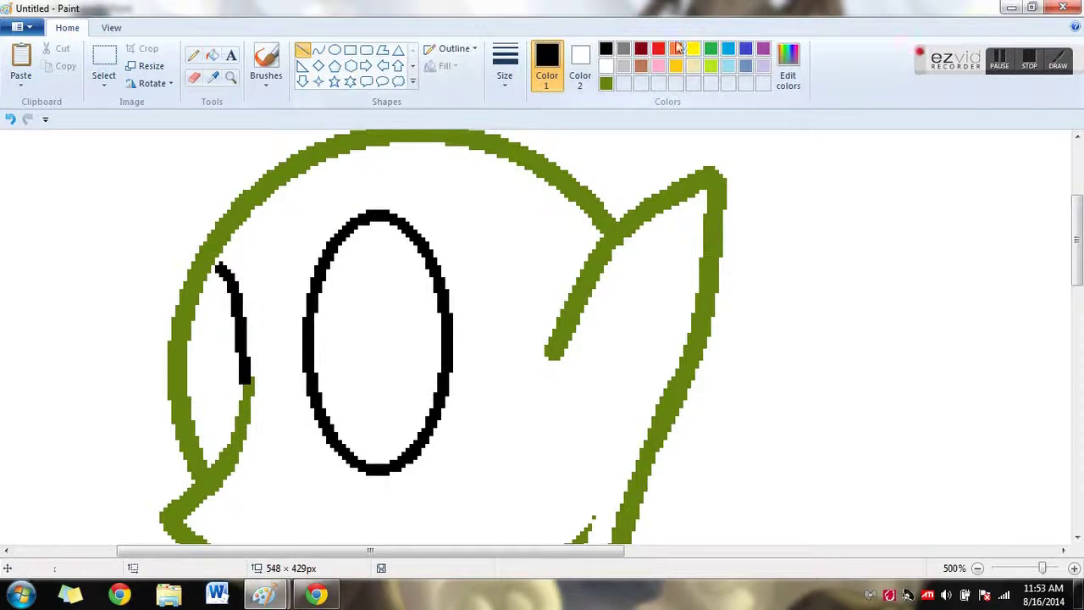
click(659, 50)
scroll(650, 198, up, 1)
click(318, 50)
mouse_move(254, 327)
mouse_down()
mouse_move(228, 170)
mouse_move(236, 137)
mouse_up()
drag(344, 295, 246, 135)
click(319, 228)
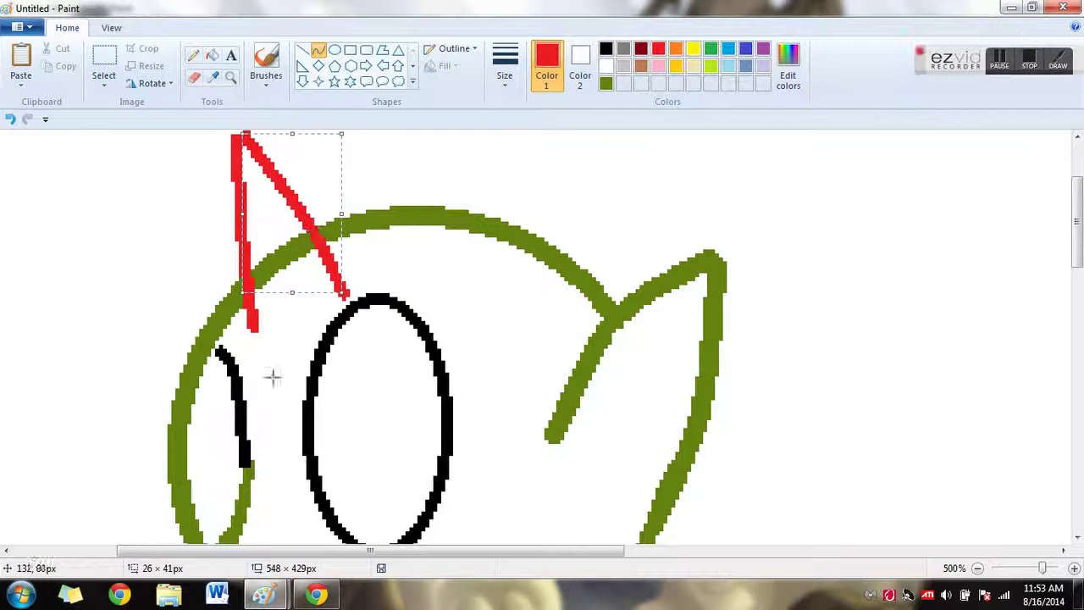
drag(247, 326, 330, 299)
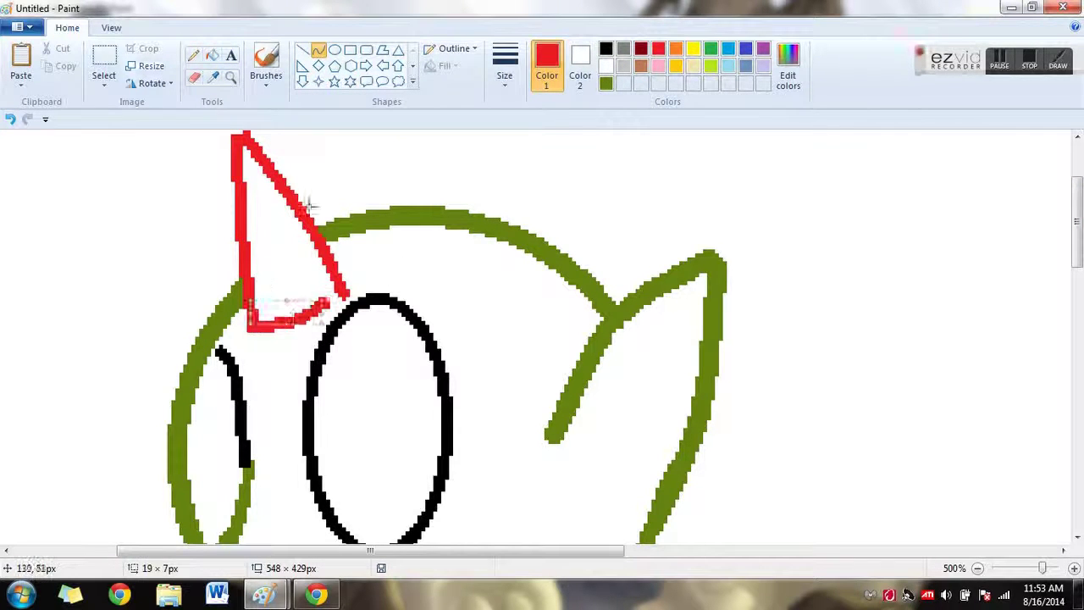
Step: Draw two curved red ridge lines across the horn and thin the horn's curved lines with white curves along their edges
drag(249, 285, 302, 258)
drag(248, 227, 267, 216)
click(319, 50)
click(606, 66)
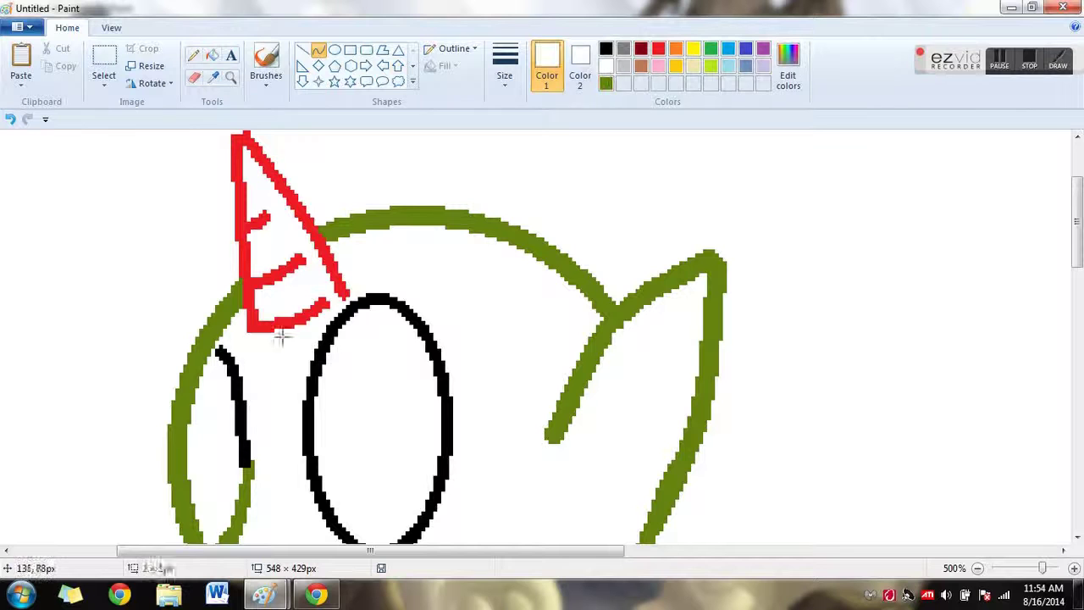
drag(255, 288, 303, 266)
drag(246, 238, 275, 210)
click(401, 237)
Step: Draw slanted red eyelid lines across the upper part of both eyes, the near one about 49 × 19 px, and choose a different line thickness
scroll(333, 129, down, 4)
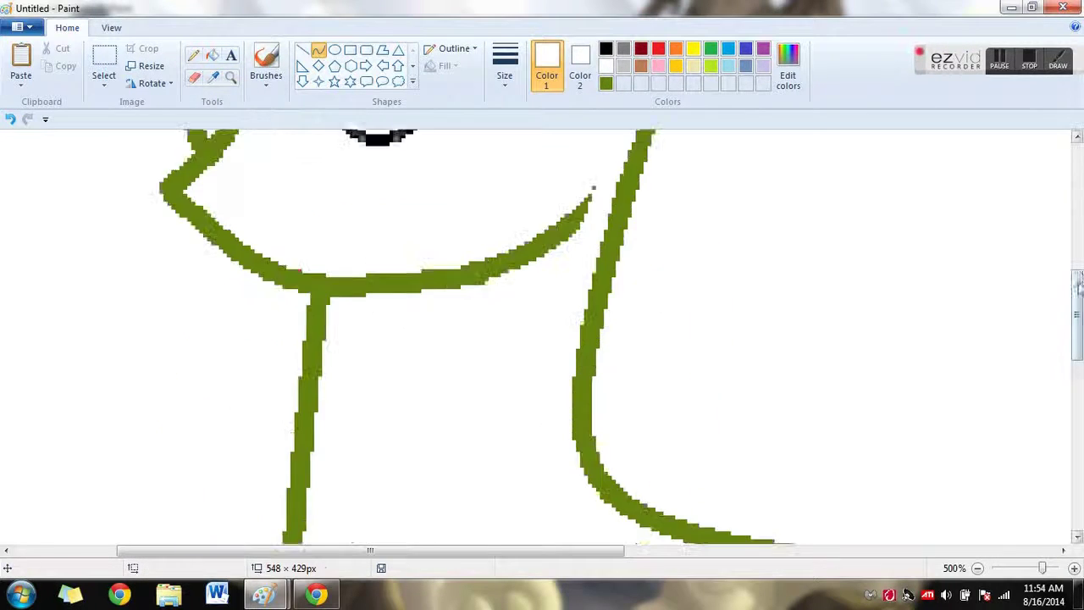
scroll(334, 129, up, 3)
click(302, 50)
click(658, 48)
drag(284, 280, 482, 208)
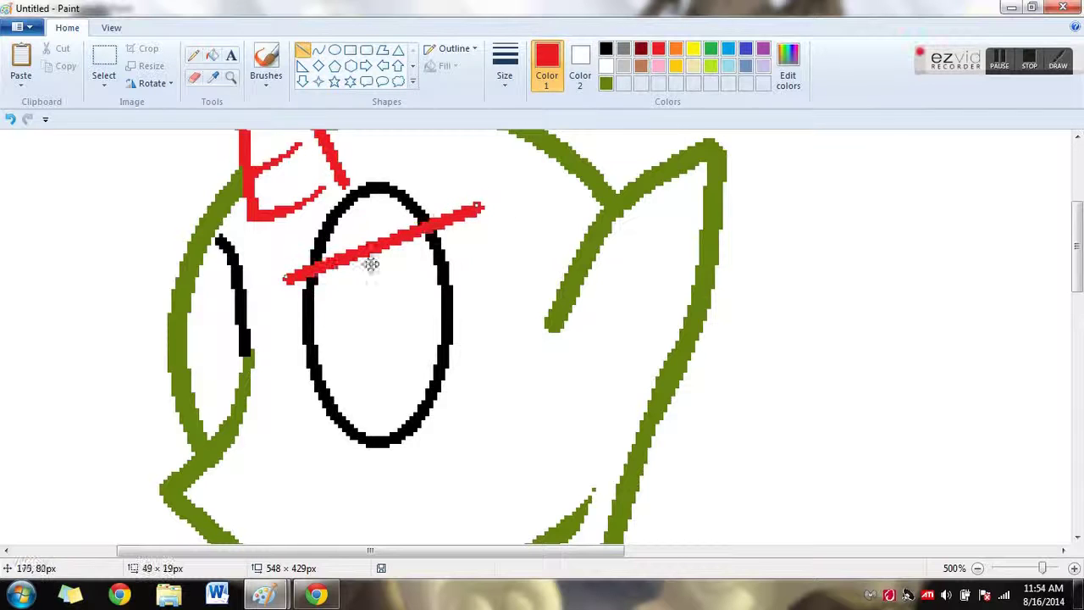
click(505, 64)
click(506, 116)
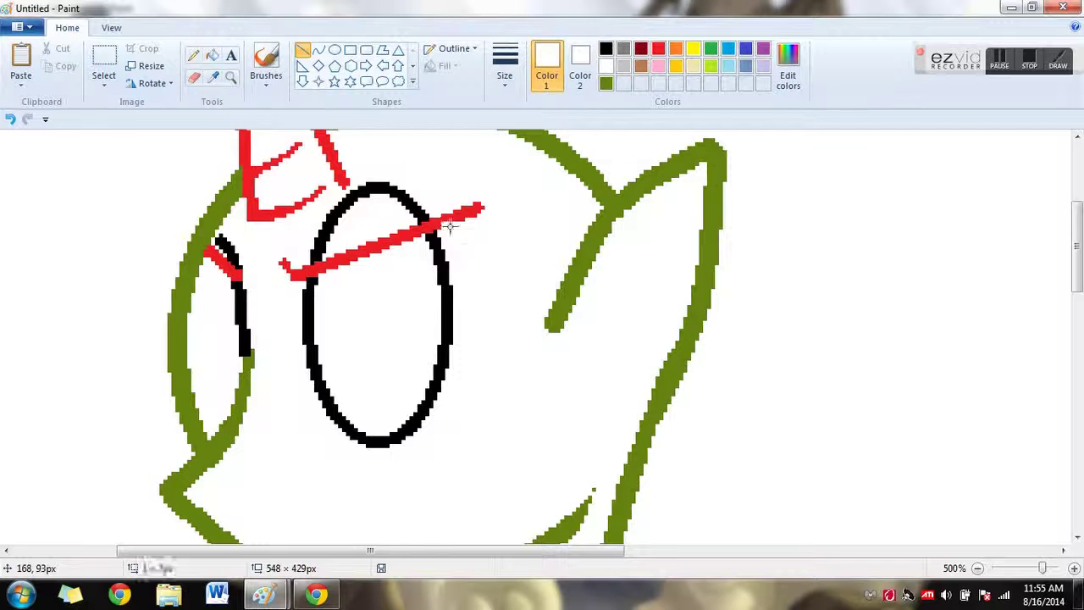
Step: Fill the parts of both black eye outlines above the red eyelids with white
click(213, 56)
click(357, 190)
click(235, 255)
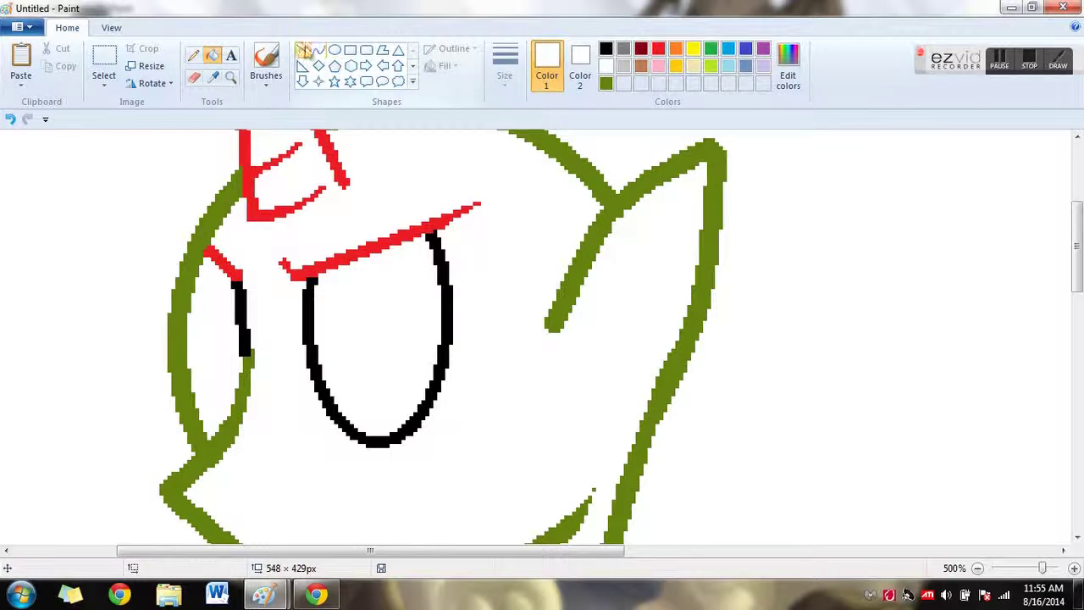
Step: Try to reshape the far eye's slanted eyelid with a short red line
click(303, 51)
drag(210, 245, 258, 289)
click(9, 119)
click(658, 48)
drag(210, 248, 243, 278)
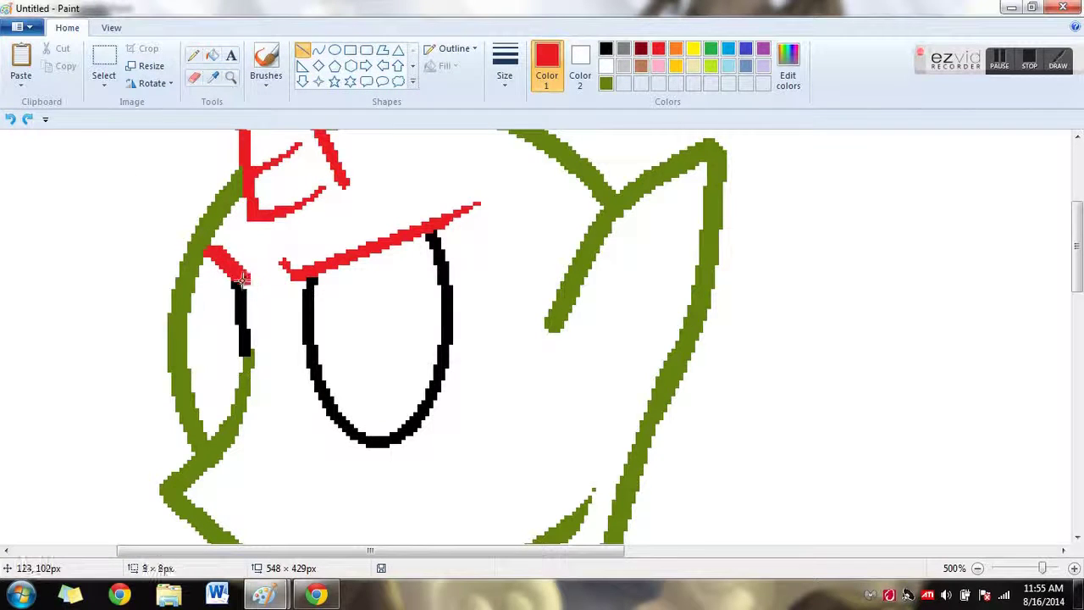
Step: Draw a tall brown oval iris inside the near eye and a curved brown iris edge inside the far eye
click(334, 50)
click(641, 66)
drag(339, 432, 431, 245)
drag(392, 375, 398, 358)
click(540, 392)
click(319, 50)
mouse_move(217, 271)
mouse_down()
mouse_move(208, 335)
mouse_move(221, 417)
mouse_move(222, 296)
mouse_move(230, 449)
mouse_up()
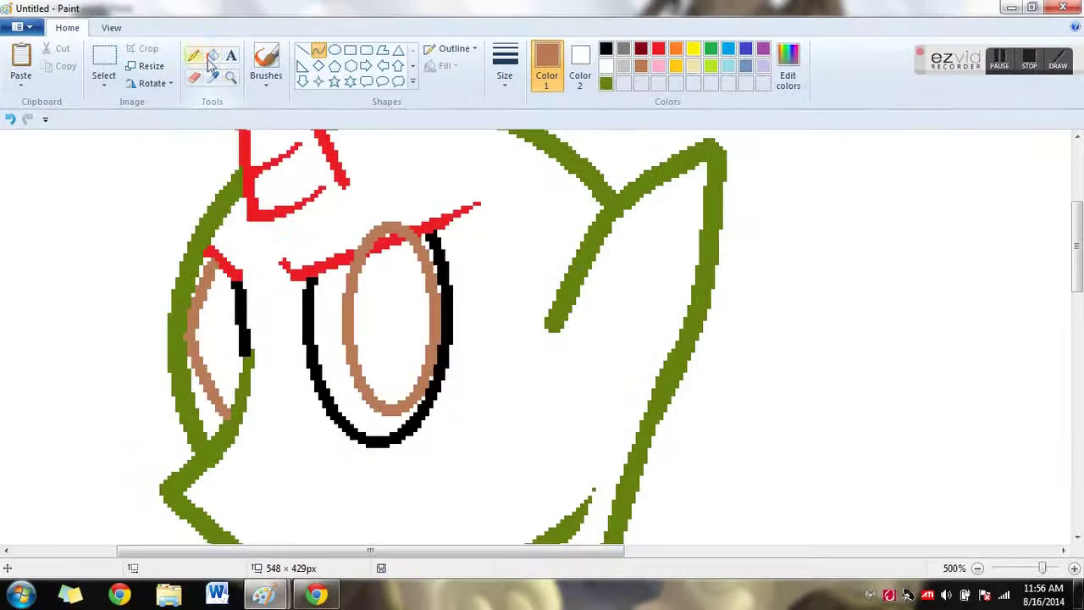
Step: Retouch the near eye's red eyelid with the Pencil where the brown iris outline crosses it
click(605, 48)
click(193, 55)
click(658, 48)
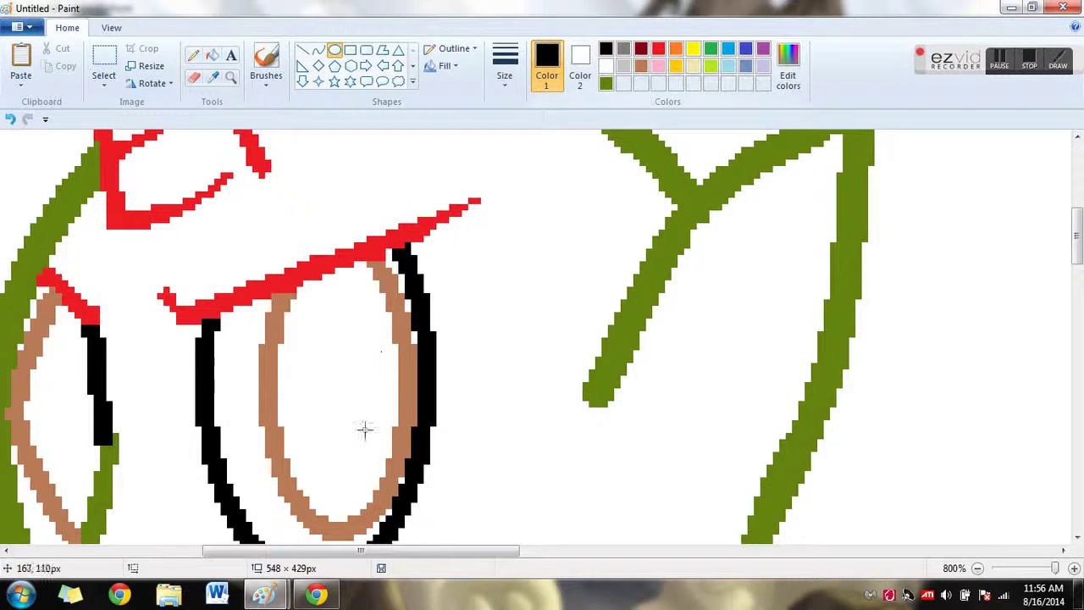
Step: Draw a tall black oval pupil inside the near eye's iris and fill it with black
drag(304, 522, 400, 268)
click(211, 55)
click(392, 428)
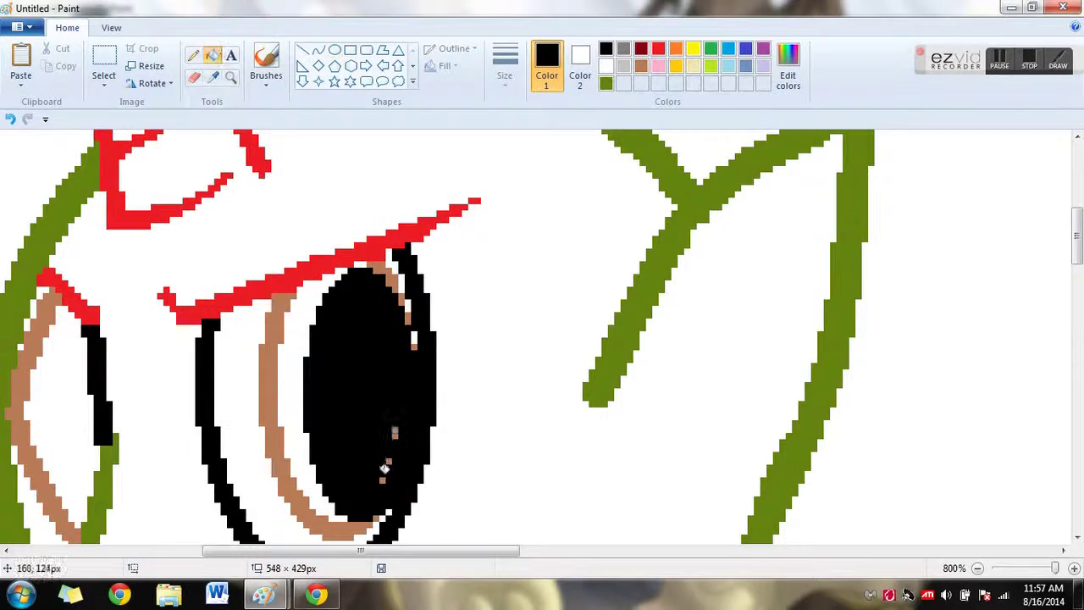
Step: Draw a black curve inside the far eye for its pupil edge and fill the enclosed area with black
click(318, 50)
drag(60, 317, 80, 519)
drag(76, 466, 68, 470)
click(212, 55)
click(89, 421)
click(334, 50)
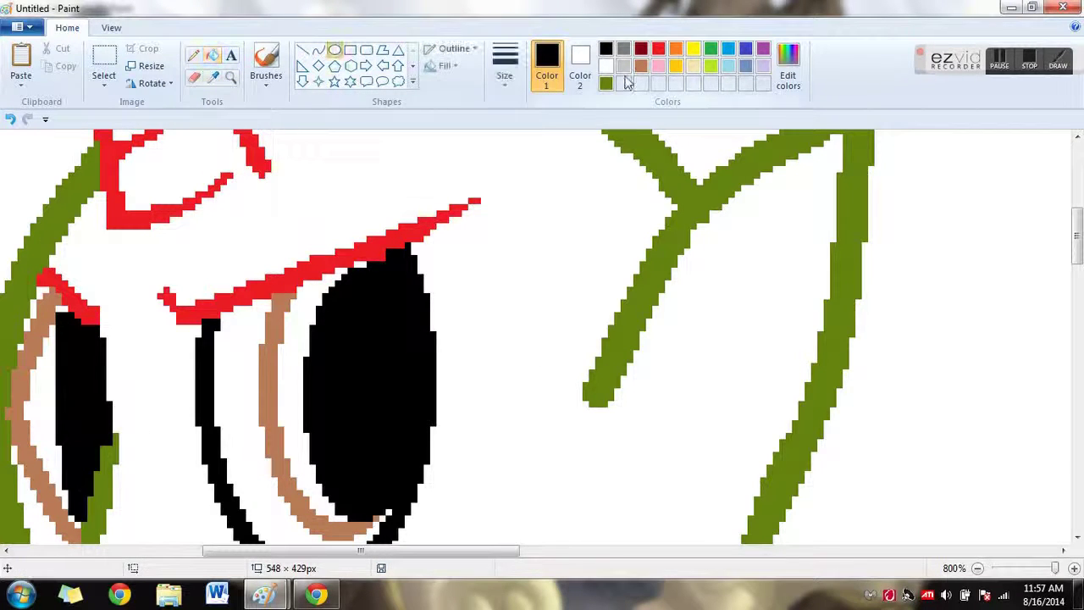
click(607, 66)
drag(284, 294, 359, 357)
click(10, 119)
Step: Fill the irises of both eyes with brown
click(212, 55)
click(641, 66)
click(291, 398)
click(43, 392)
click(62, 308)
Step: Add a large upper and a small lower round white highlight to each eye and fill them with white
click(335, 50)
drag(290, 279, 362, 356)
click(606, 66)
drag(321, 320, 327, 327)
drag(42, 318, 75, 357)
drag(366, 477, 392, 451)
click(121, 476)
drag(65, 433, 91, 463)
click(212, 55)
click(330, 324)
Step: Fill both red eyelids with black and add curved black eyelashes at the outer corners of the eyes
click(606, 49)
click(364, 247)
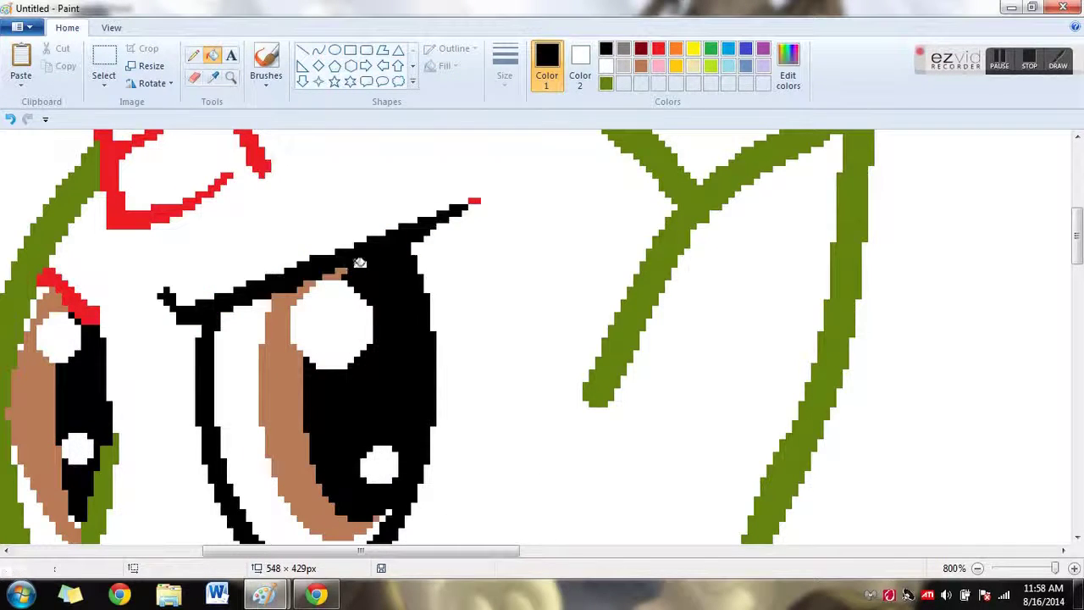
click(85, 307)
click(318, 50)
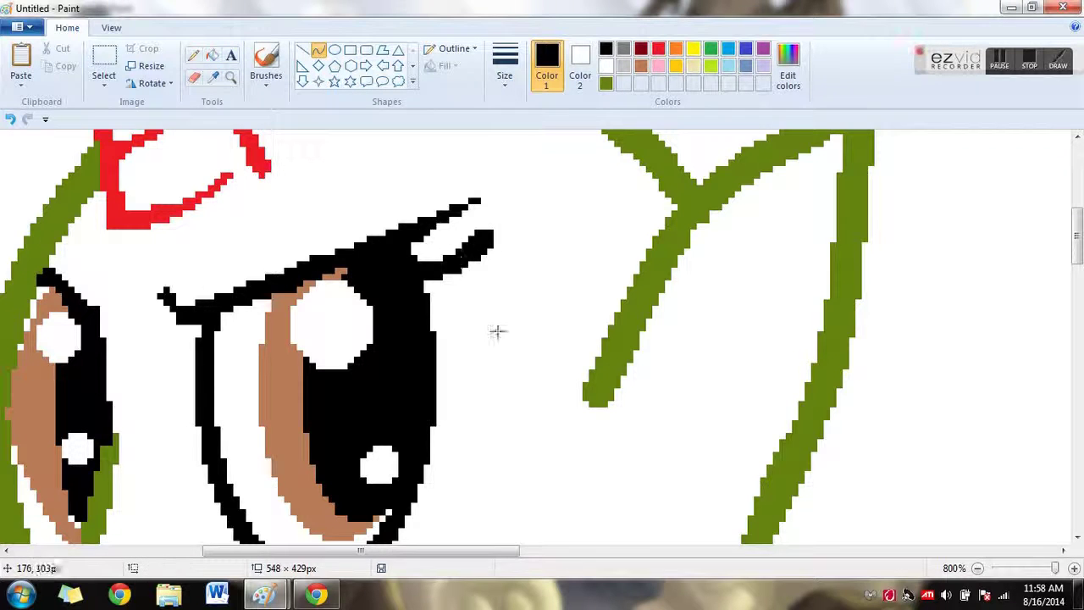
scroll(189, 448, left, 3)
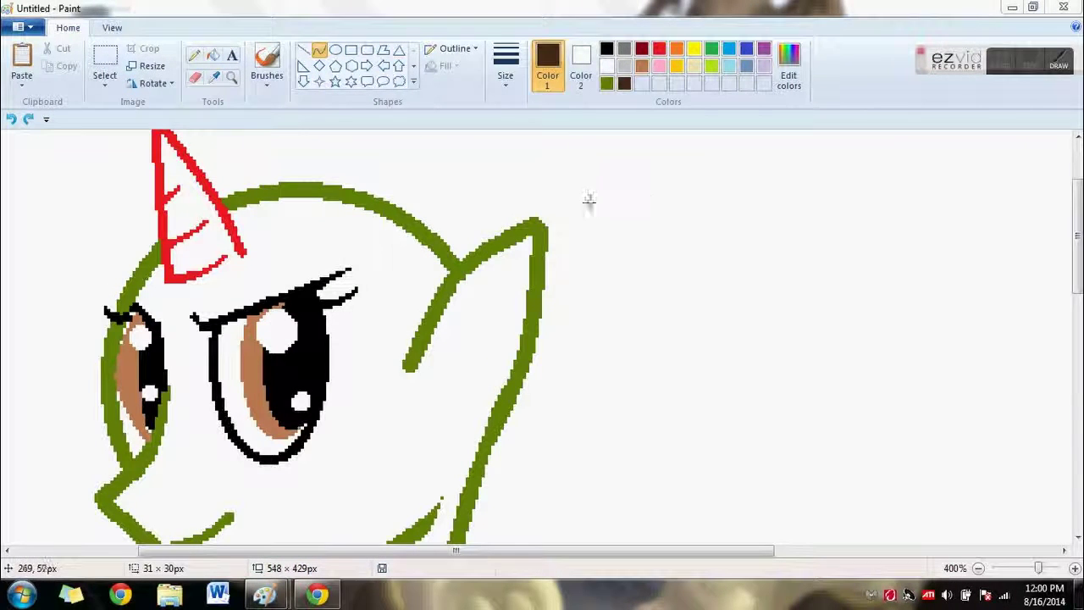
Step: Draw a pointed dark brown mane tuft from the front of the ear to the top of the head using two curves
mouse_move(497, 239)
mouse_down()
mouse_move(436, 174)
mouse_move(360, 157)
mouse_up()
drag(434, 170, 437, 171)
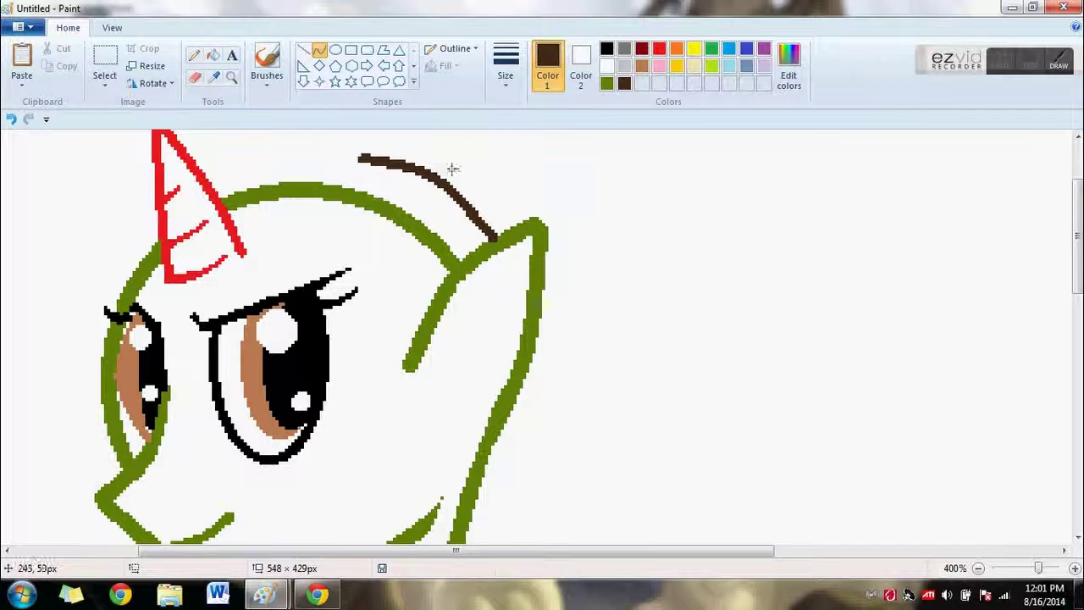
drag(356, 161, 382, 190)
click(382, 183)
drag(690, 230, 441, 160)
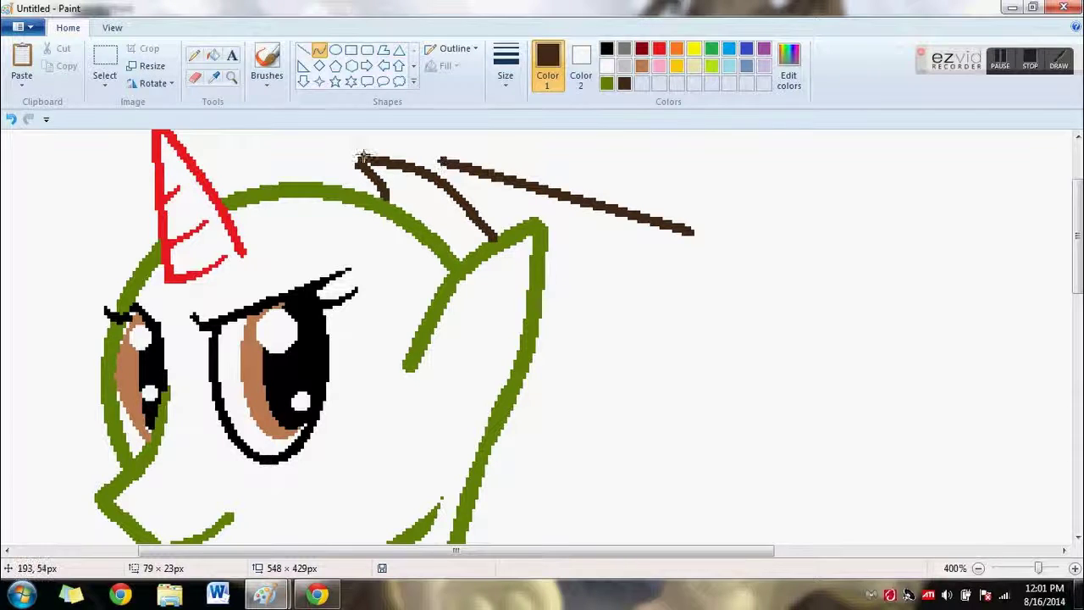
click(11, 118)
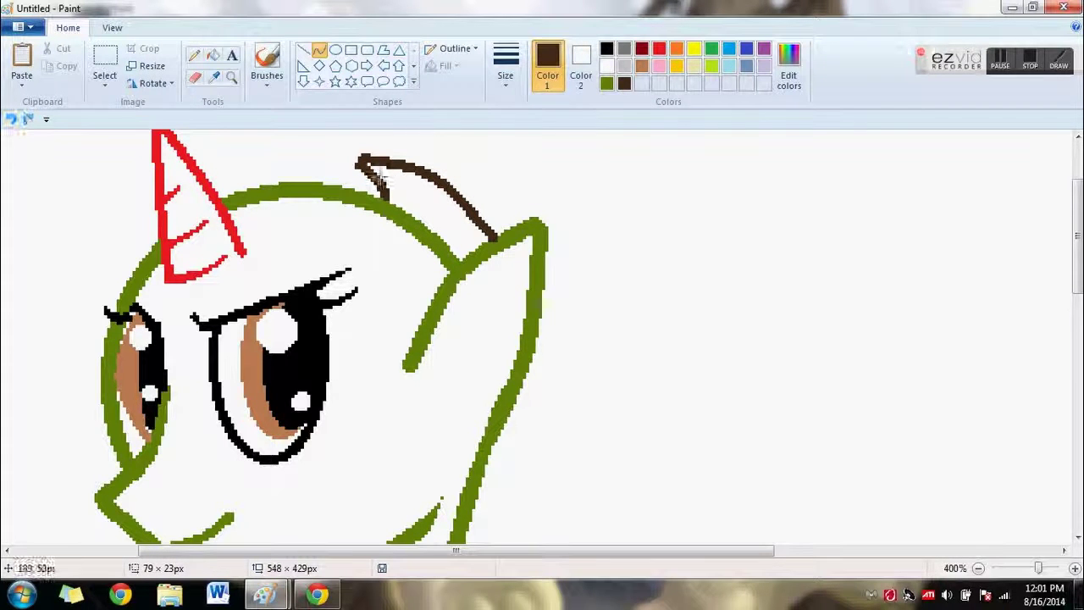
Step: Draw an arched dark brown mane curve from the base of the tuft to the back edge of the horn
drag(382, 193, 196, 157)
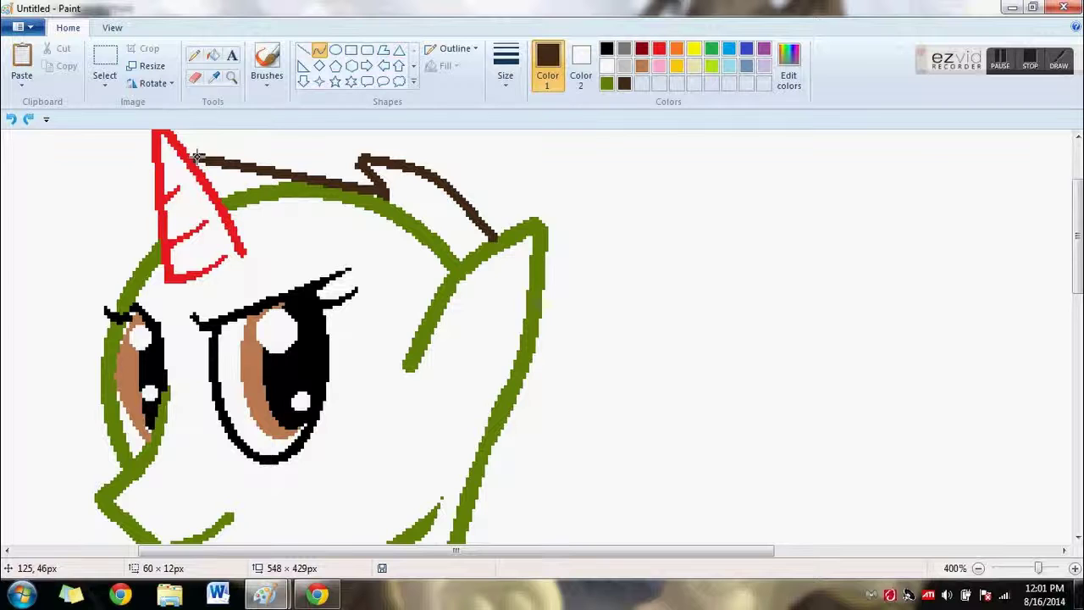
click(305, 150)
click(305, 150)
click(69, 286)
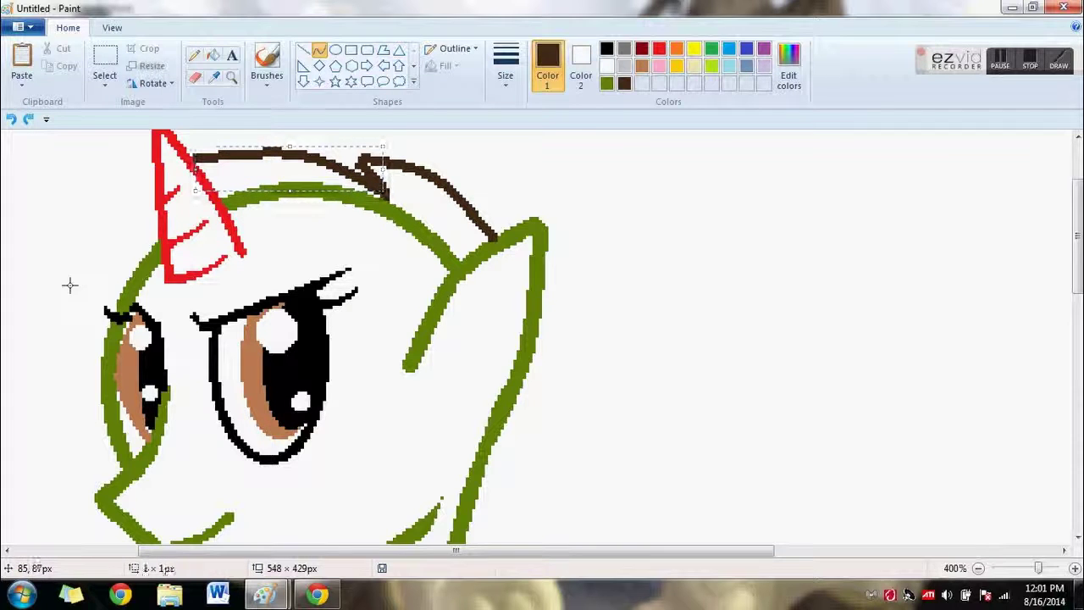
drag(161, 204, 19, 351)
mouse_move(25, 379)
mouse_down()
mouse_move(37, 426)
mouse_move(53, 427)
mouse_up()
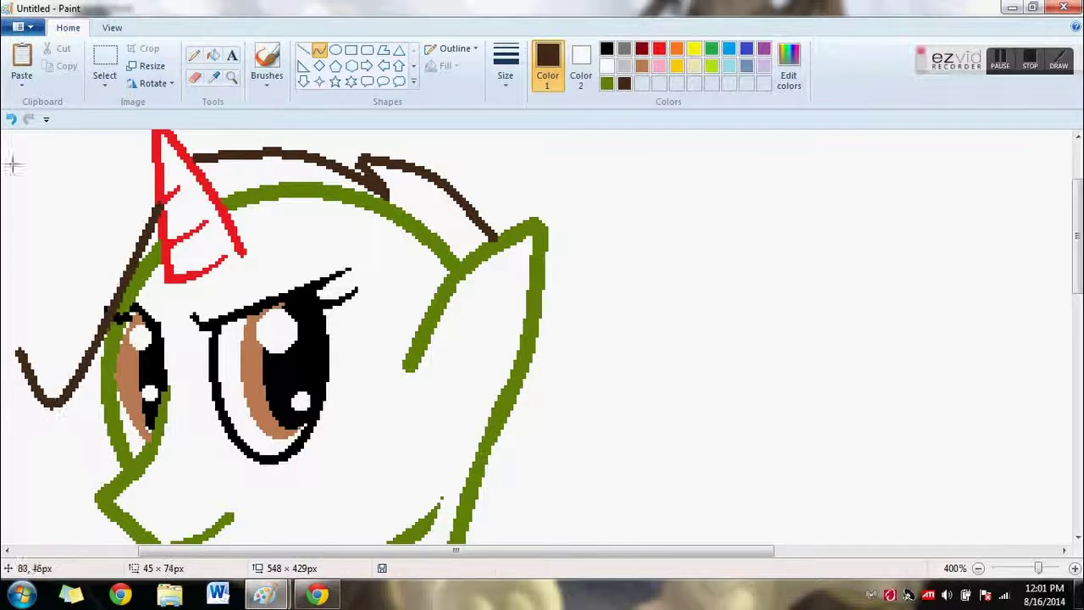
click(11, 119)
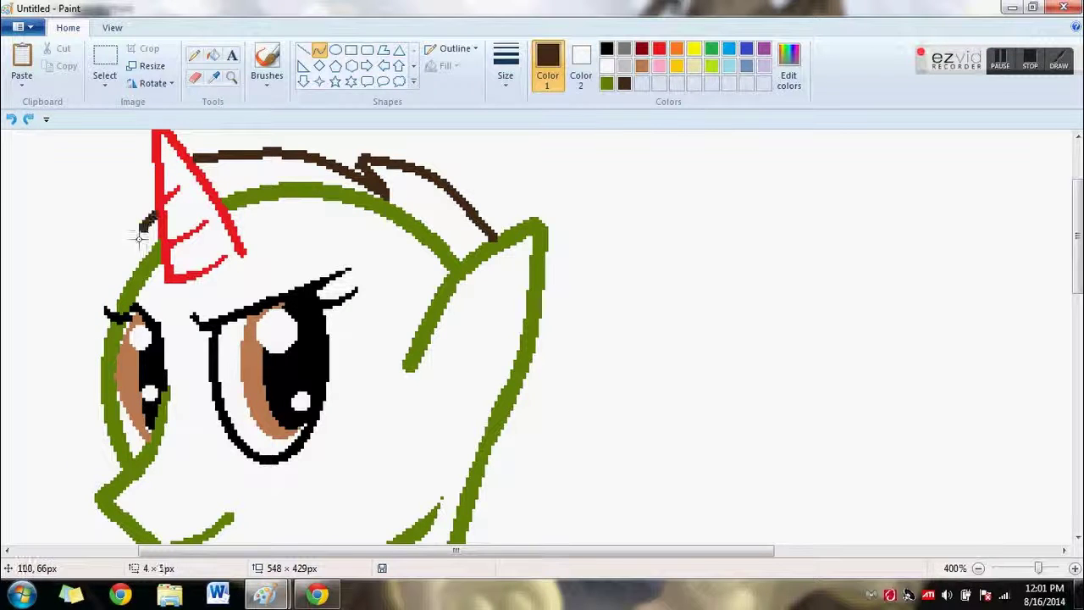
Step: Draw the front mane edge as a dark brown curve about 92 px tall from the horn down past the far eye
drag(113, 276, 70, 501)
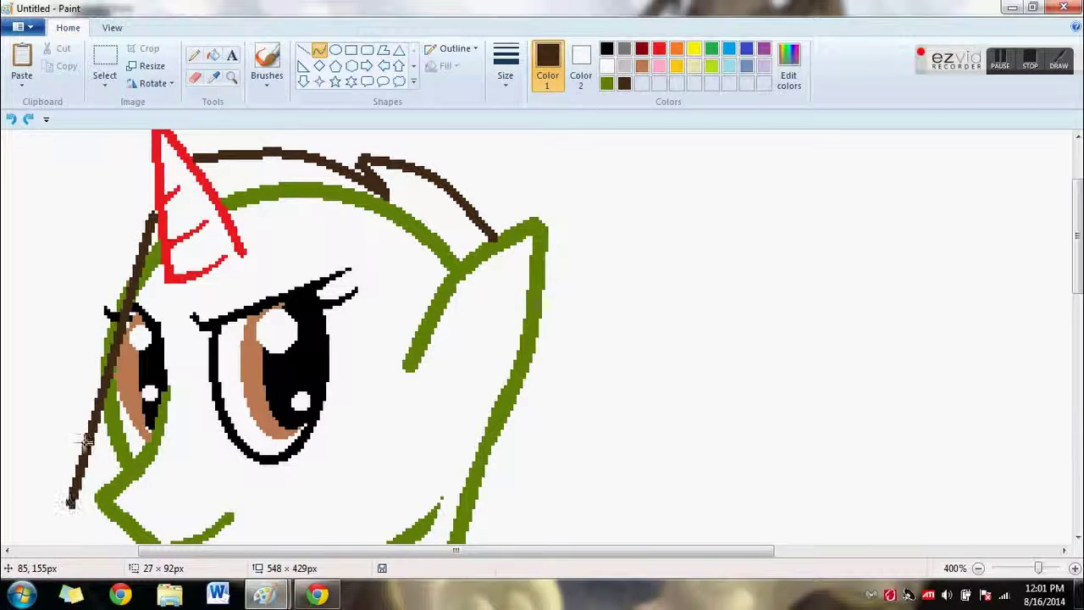
drag(92, 314, 74, 306)
click(75, 306)
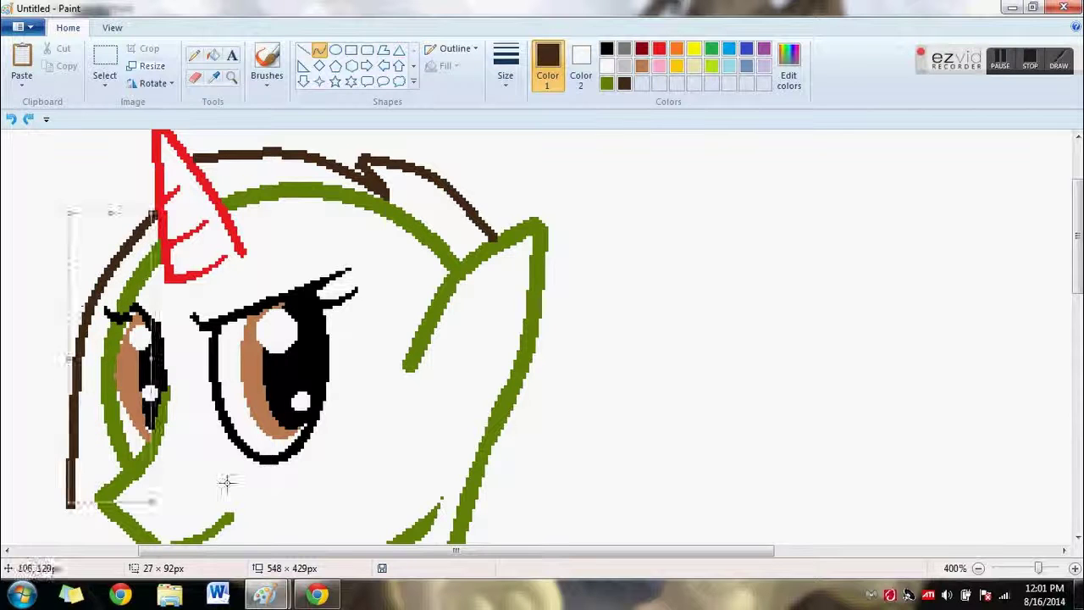
click(659, 419)
Step: Continue the front mane edge with a small notch beside the muzzle and a long curve down in front of the neck
scroll(1058, 251, down, 5)
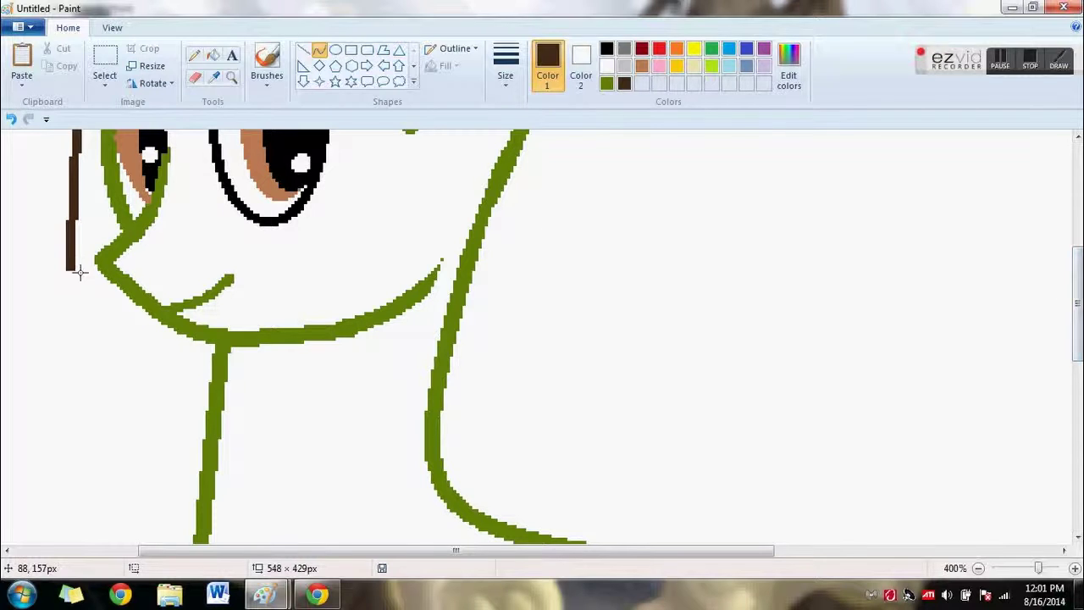
drag(73, 268, 146, 467)
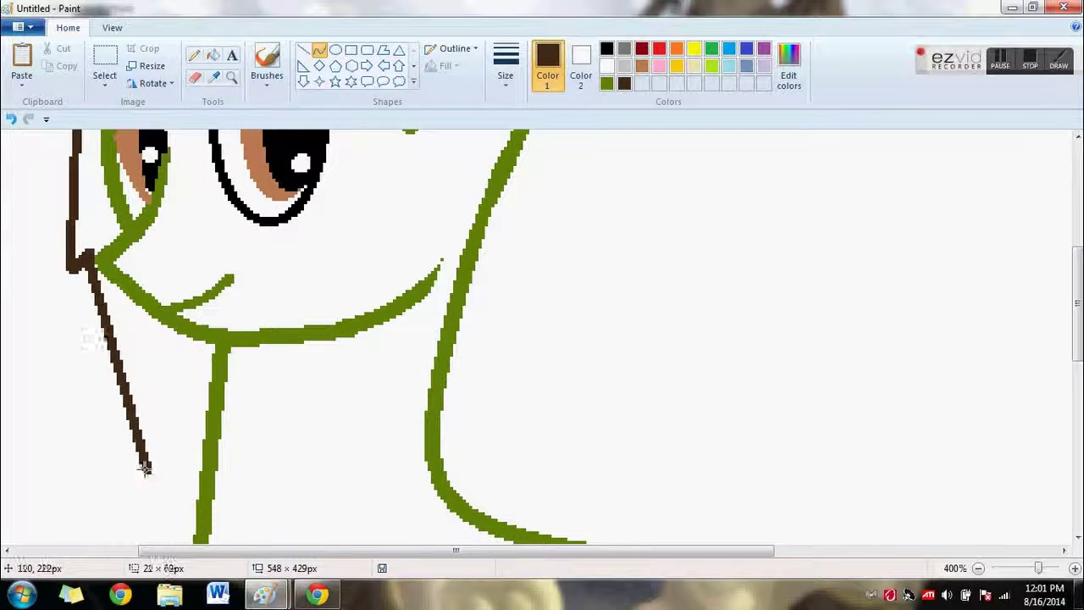
click(109, 384)
click(109, 383)
click(187, 509)
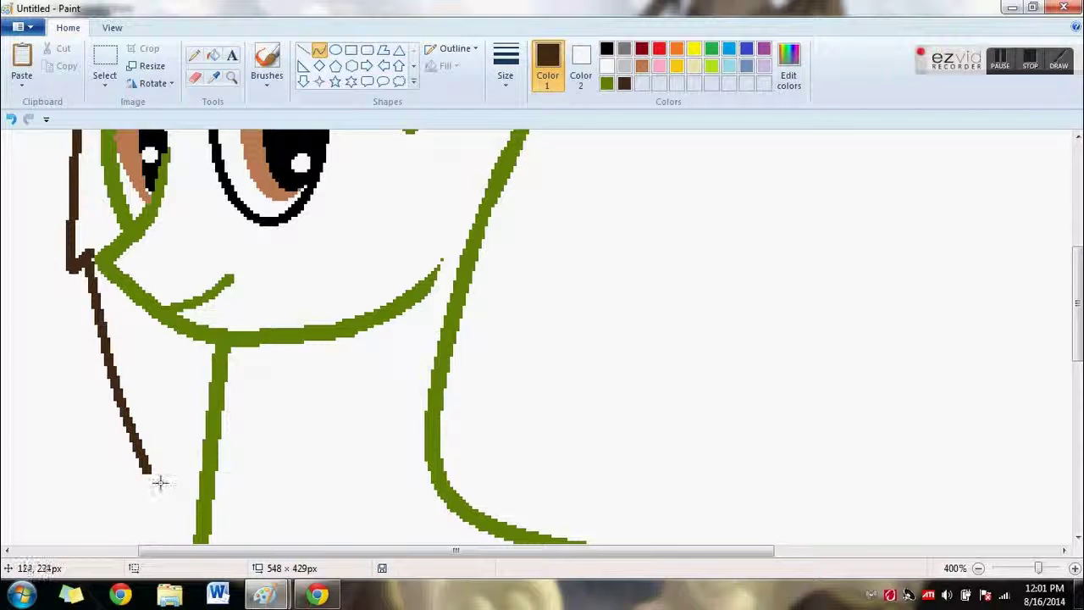
Step: Close the front mane's lower end with an arched dark brown curve that reaches the front of the neck
mouse_move(145, 469)
mouse_down()
mouse_move(165, 397)
mouse_move(192, 488)
mouse_up()
click(145, 421)
click(145, 421)
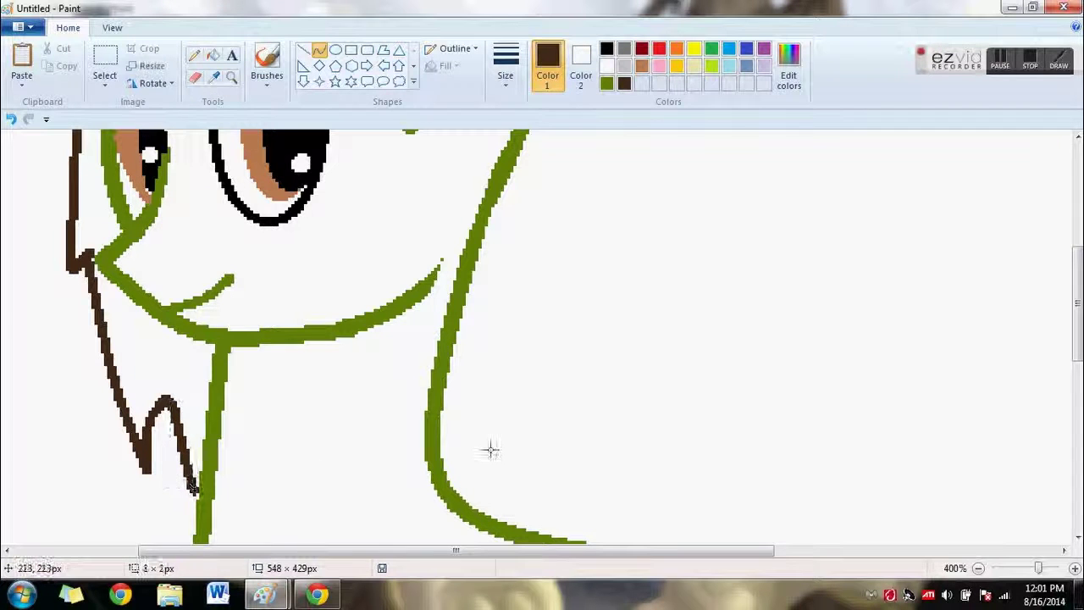
Step: Draw the back mane edge as a gently bent dark brown curve about 121 px tall from the ear down behind the neck
scroll(542, 338, up, 5)
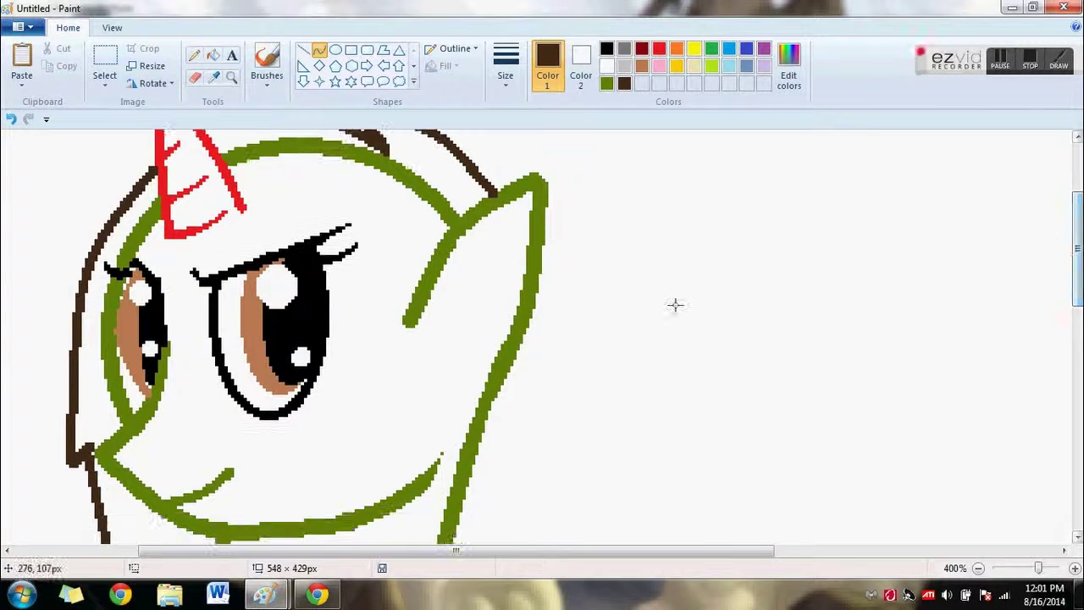
drag(1039, 568, 1037, 568)
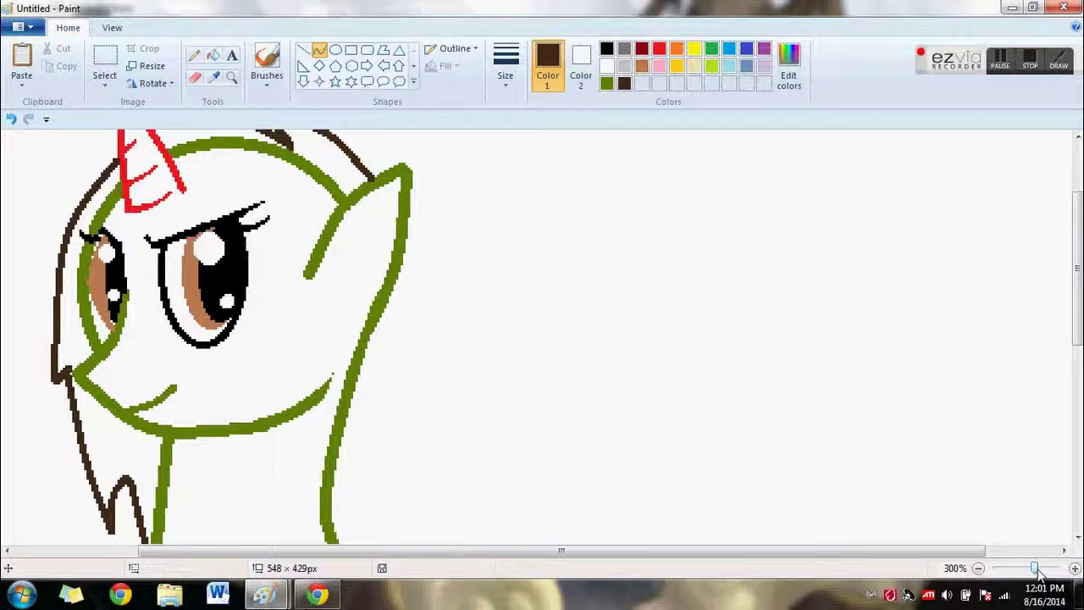
drag(398, 247, 384, 530)
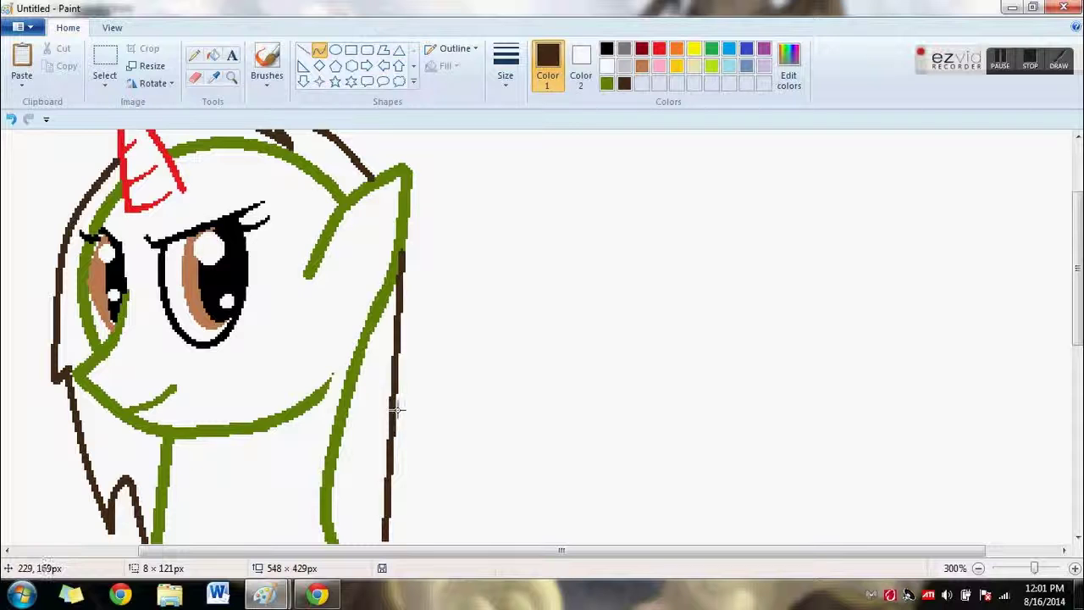
drag(394, 410, 397, 410)
drag(397, 252, 396, 275)
click(923, 350)
Step: Finish the back mane's lower end with a short upward notch and a curve down to the pony's back
scroll(762, 351, down, 5)
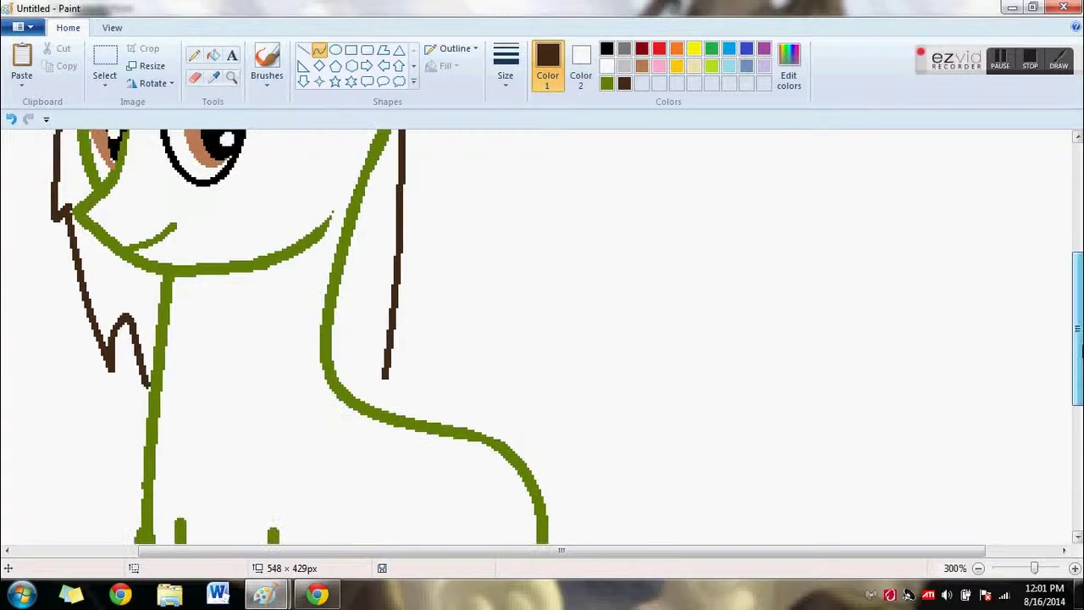
drag(377, 333, 360, 319)
click(372, 357)
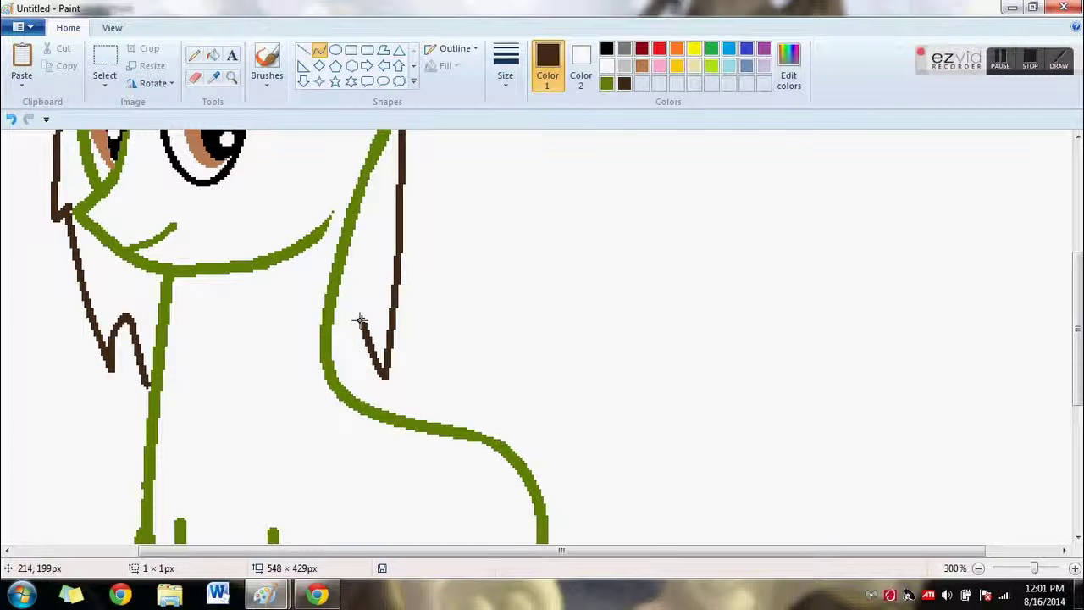
drag(382, 412, 382, 414)
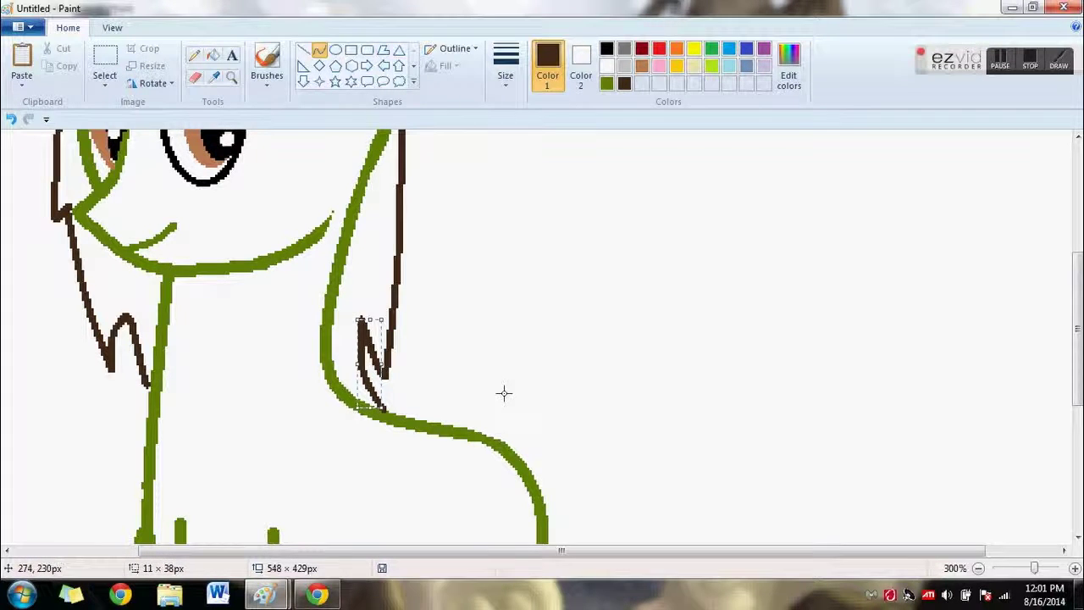
Step: Draw a pointed dark brown fringe lock over the far eye with two curves meeting beside the face
scroll(537, 288, up, 5)
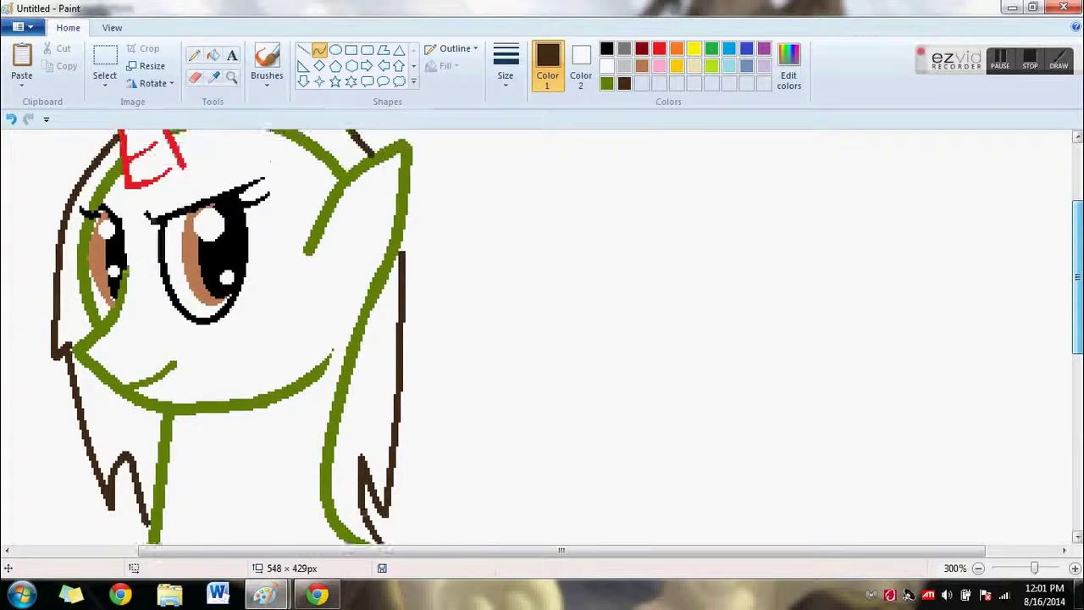
mouse_move(96, 336)
mouse_down()
mouse_move(69, 393)
mouse_move(138, 349)
mouse_up()
click(81, 361)
click(89, 367)
click(127, 401)
click(92, 379)
click(88, 382)
click(244, 334)
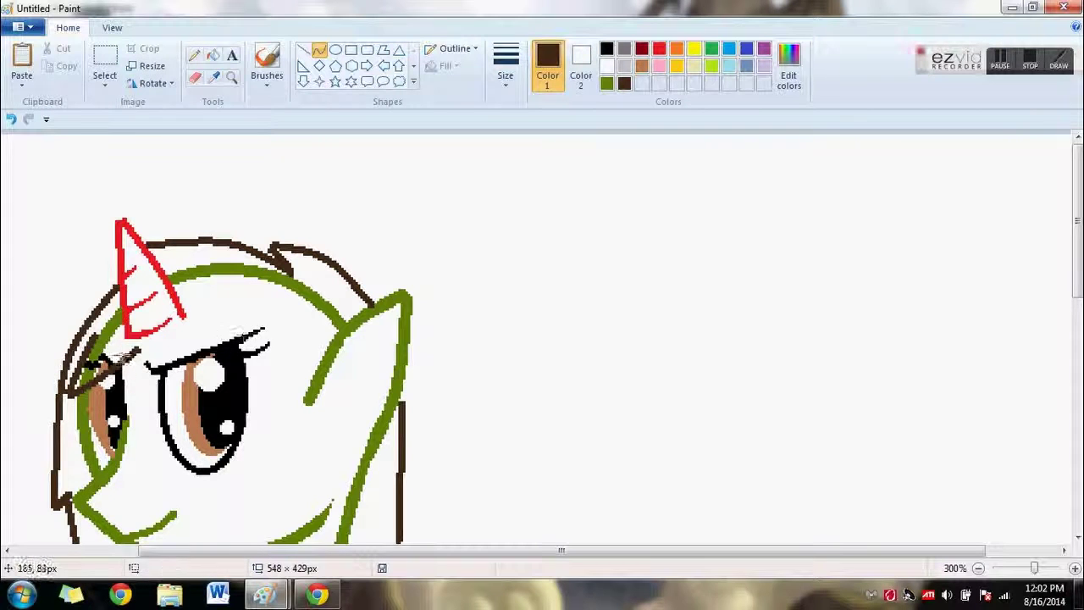
Step: Add a pointed dark brown fringe lock between the eyes, curving its long edge up above the near eye
mouse_move(137, 350)
mouse_down()
mouse_move(139, 398)
mouse_move(212, 315)
mouse_up()
click(127, 384)
click(128, 381)
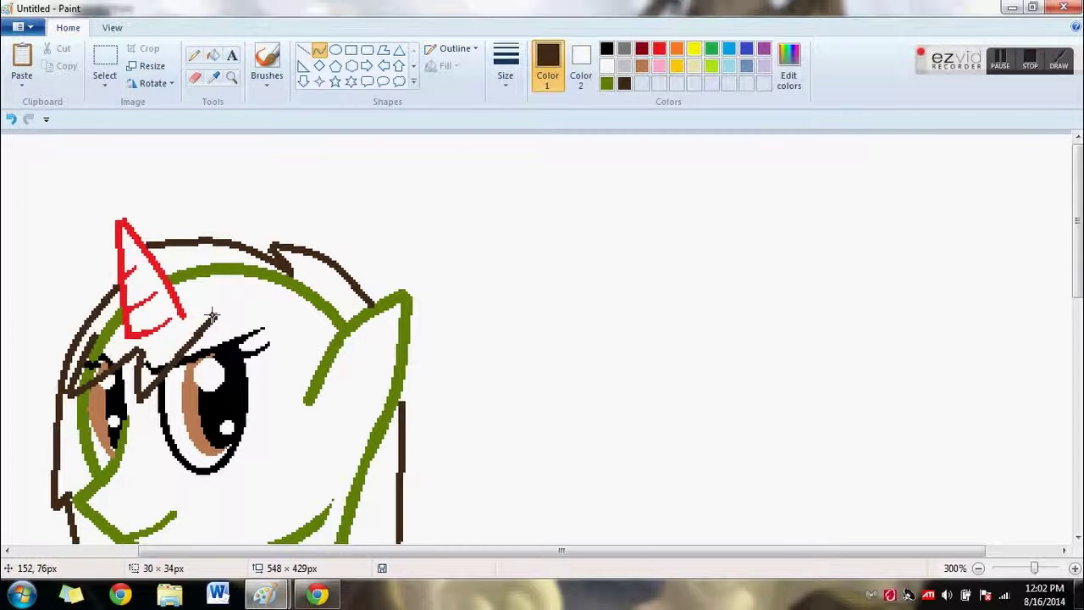
click(197, 348)
click(195, 348)
Step: Draw a long pointed dark brown lock beside the near eye with two curves, ending at the front base of the ear
click(317, 394)
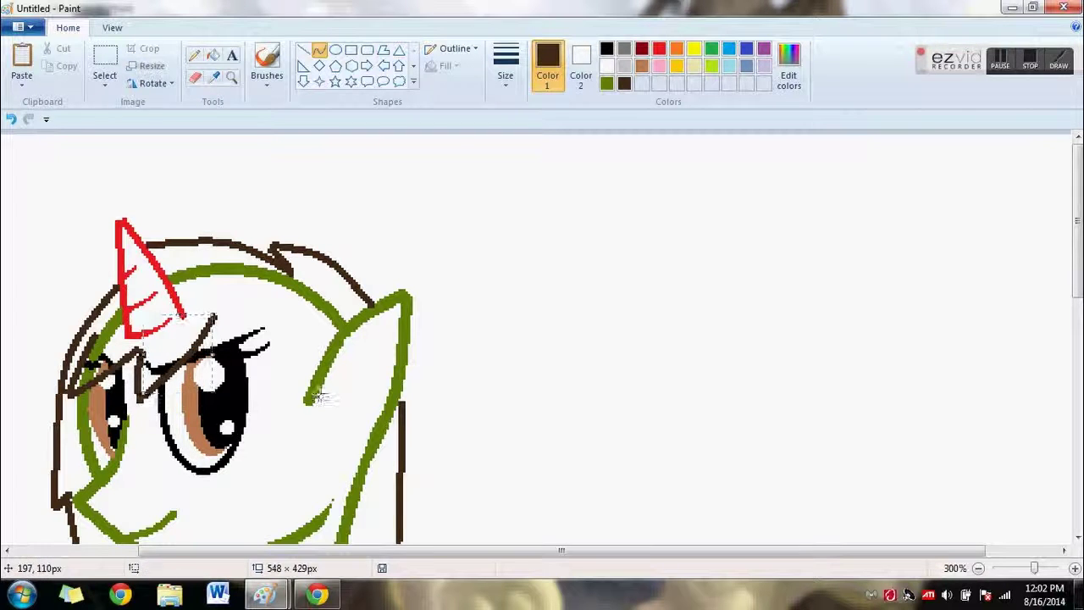
drag(211, 318, 292, 501)
mouse_move(289, 458)
mouse_down()
mouse_move(300, 474)
mouse_move(308, 401)
mouse_move(296, 456)
mouse_up()
click(315, 509)
click(516, 483)
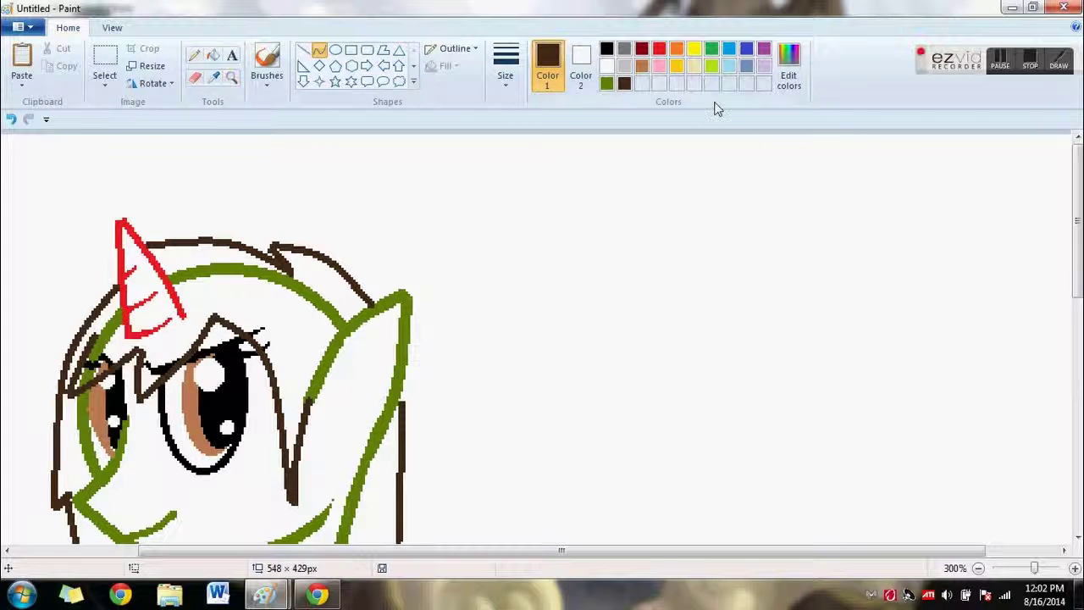
Step: Mix a lighter brown (Red 98, Green 61, Blue 40) from the mane colour and add it to the custom colours
click(788, 67)
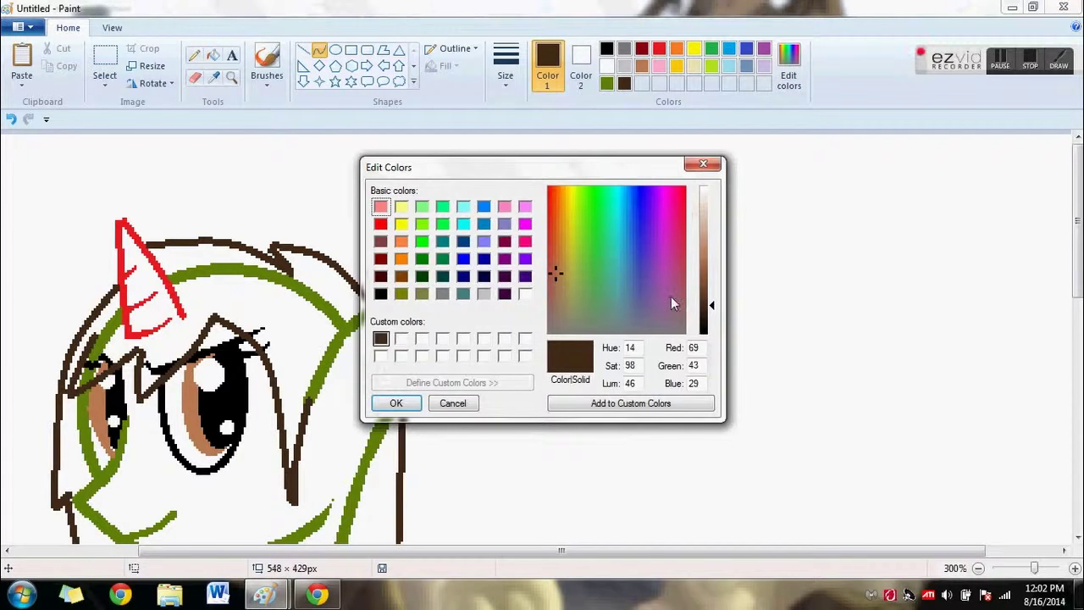
click(706, 320)
click(710, 294)
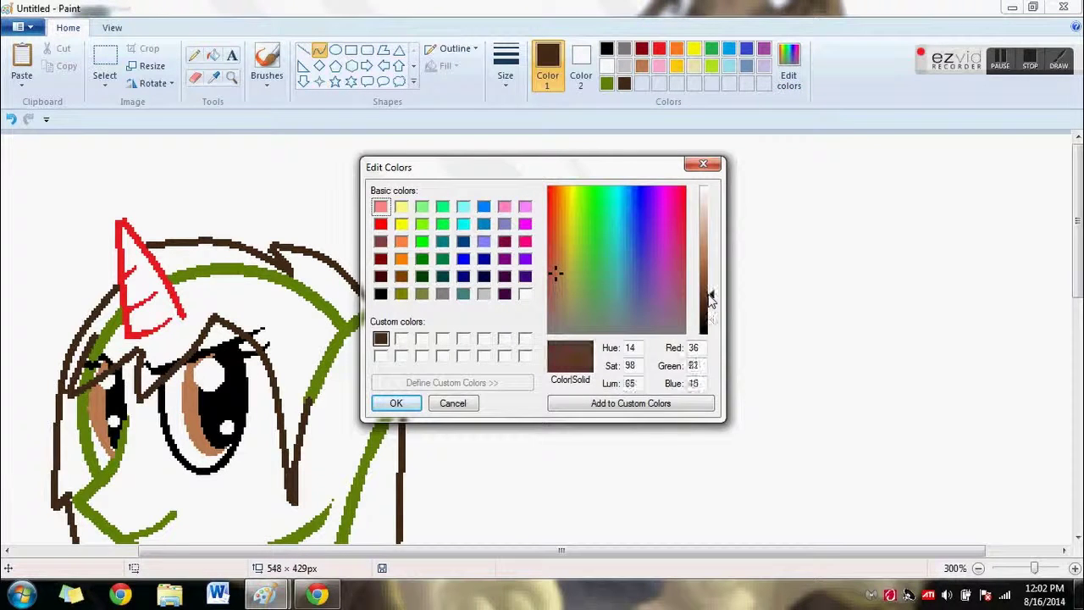
click(636, 405)
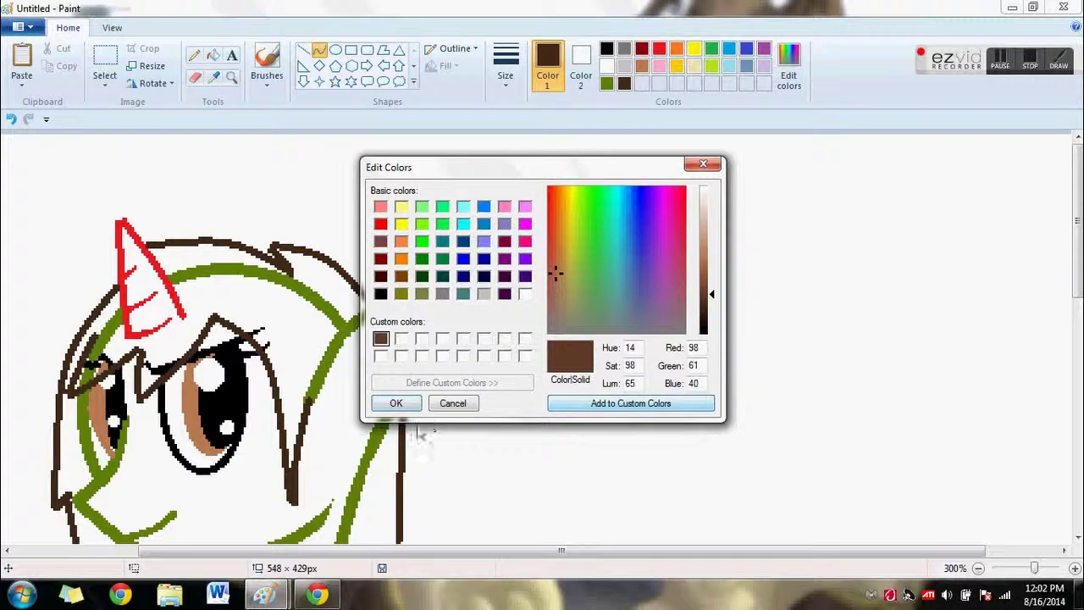
click(395, 402)
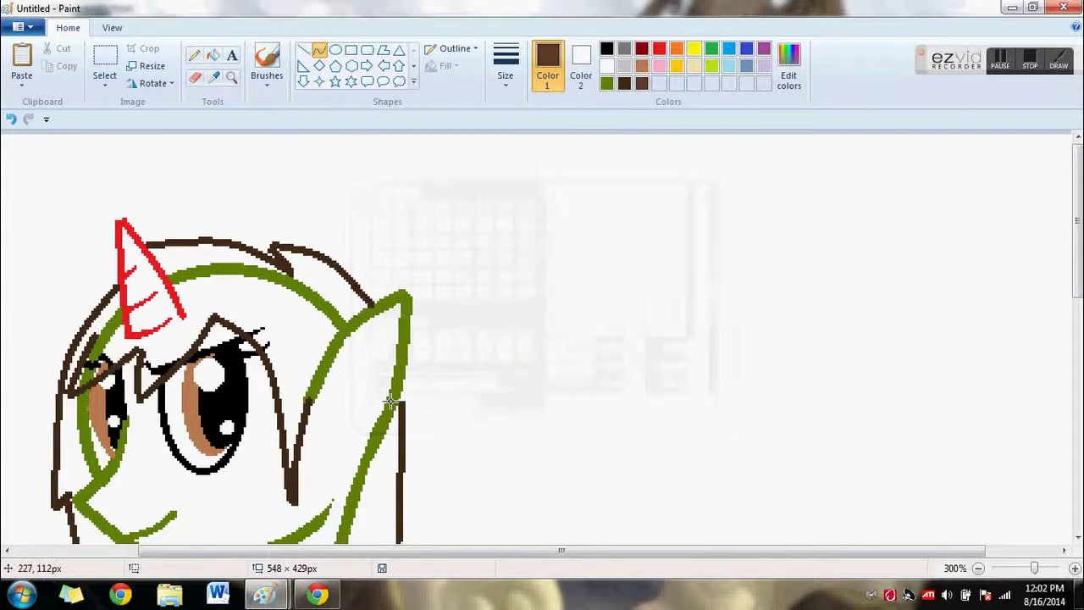
Step: Try to fill the fringe with the lighter brown and undo the fill
click(213, 55)
click(309, 321)
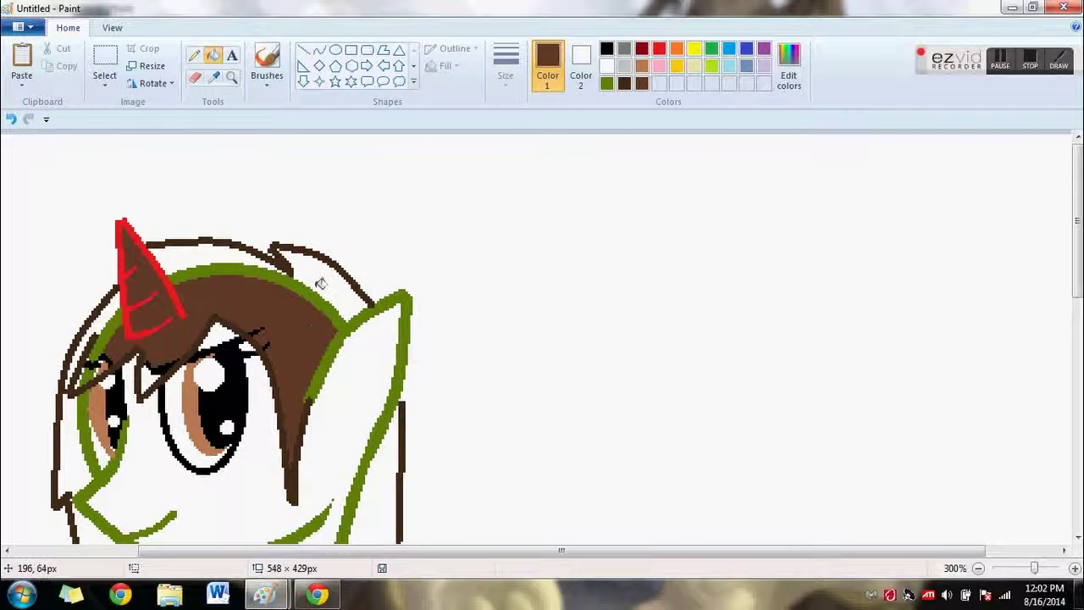
click(10, 119)
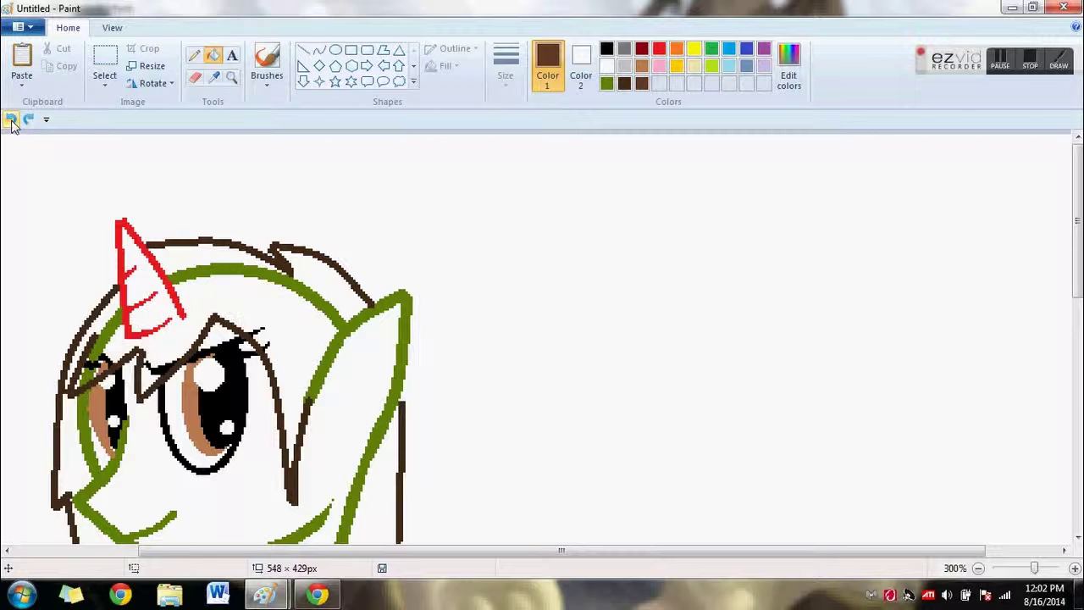
Step: Zoom to 500% and close the gap at the horn's base with a curved dark brown pencil line
click(231, 77)
click(178, 237)
click(294, 246)
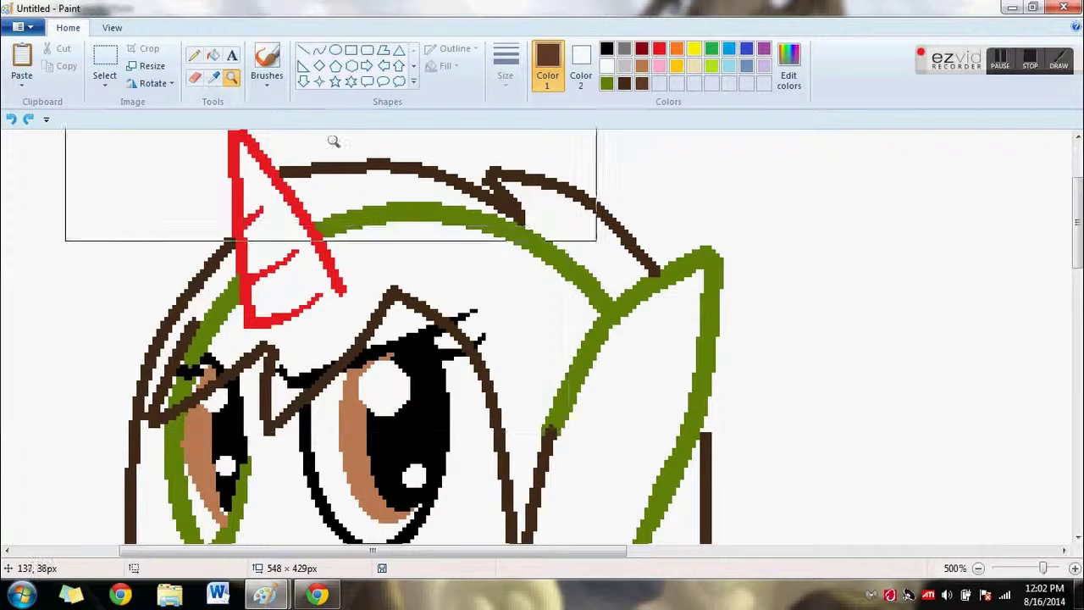
click(194, 55)
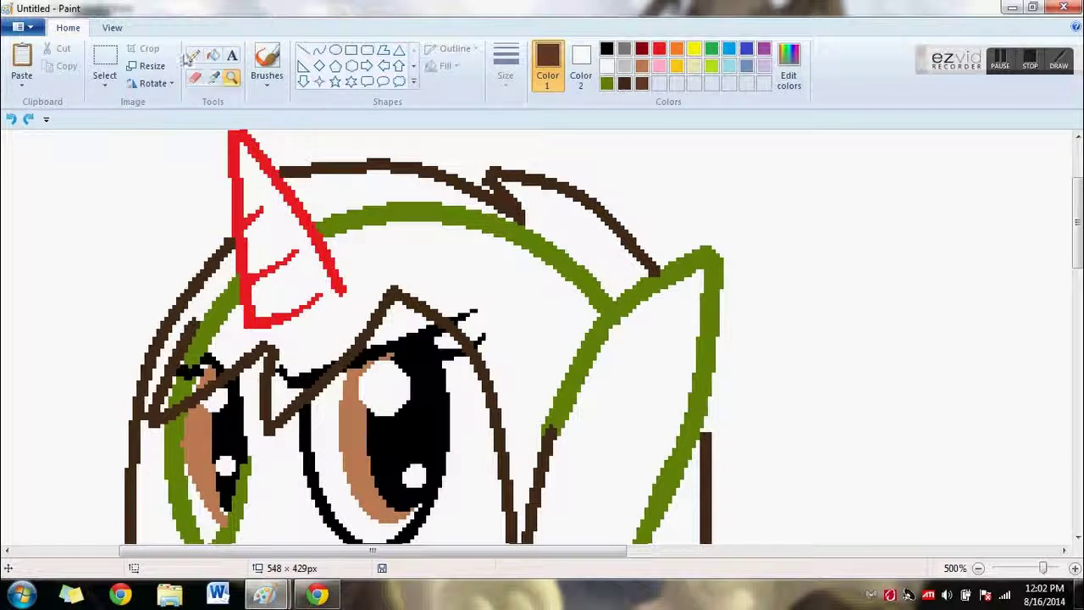
click(624, 83)
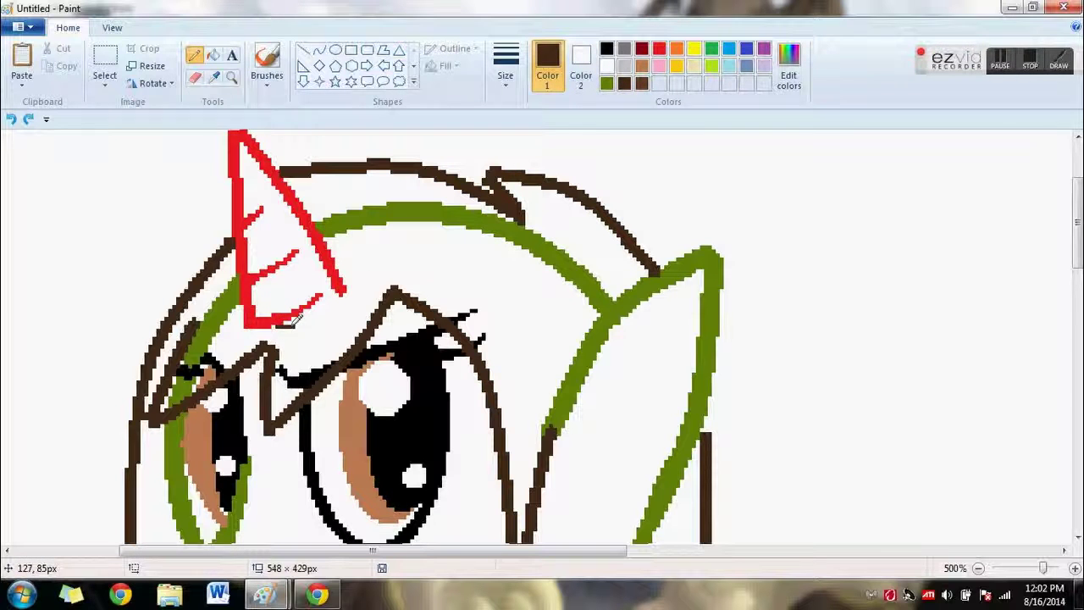
drag(317, 322, 336, 306)
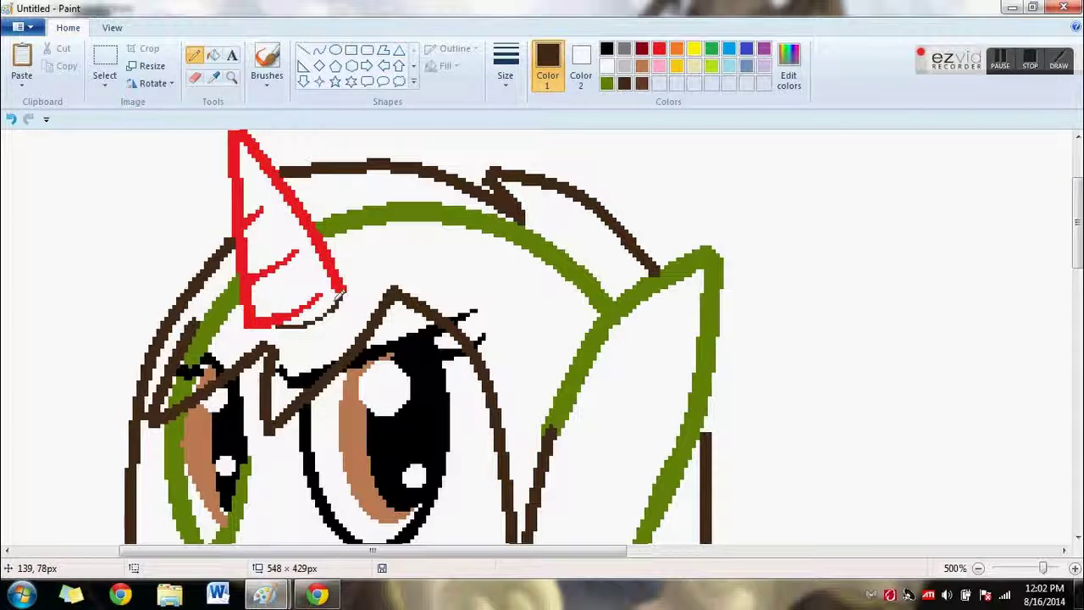
Step: Fill the fringe inside the head outline with the lighter brown, undoing the fill made in dark brown
click(212, 55)
click(462, 243)
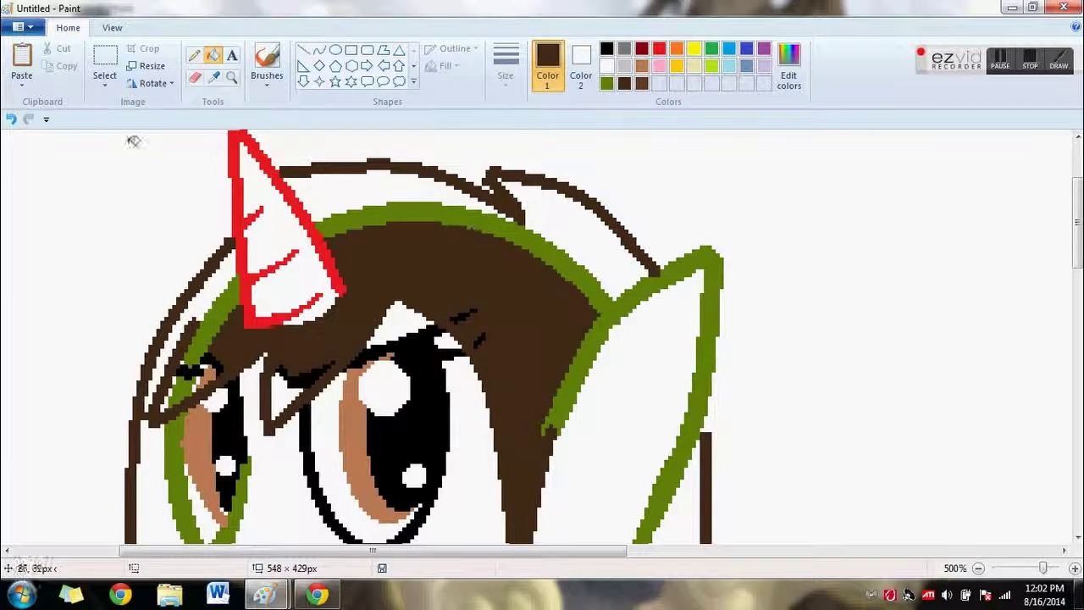
click(10, 119)
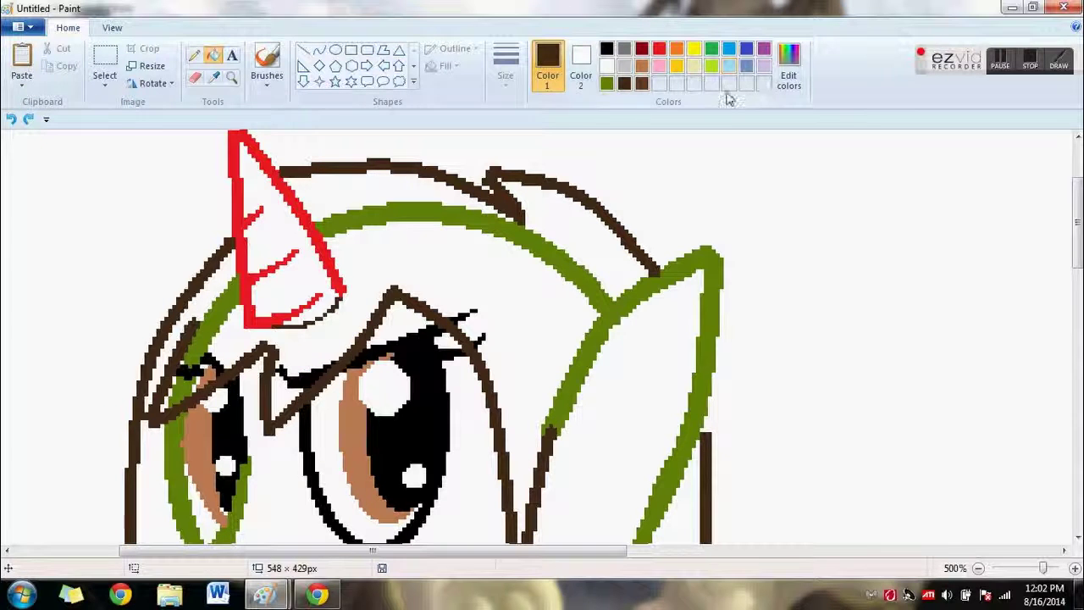
click(501, 259)
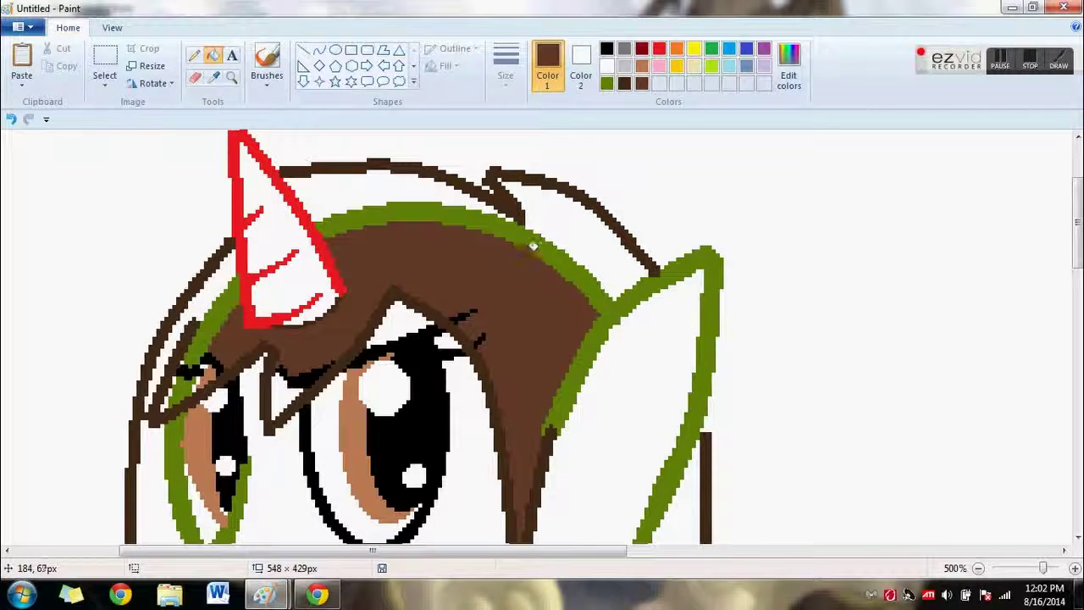
Step: Try to fill the green head outline and the back mane with the lighter brown, and undo both fills
click(526, 241)
click(556, 234)
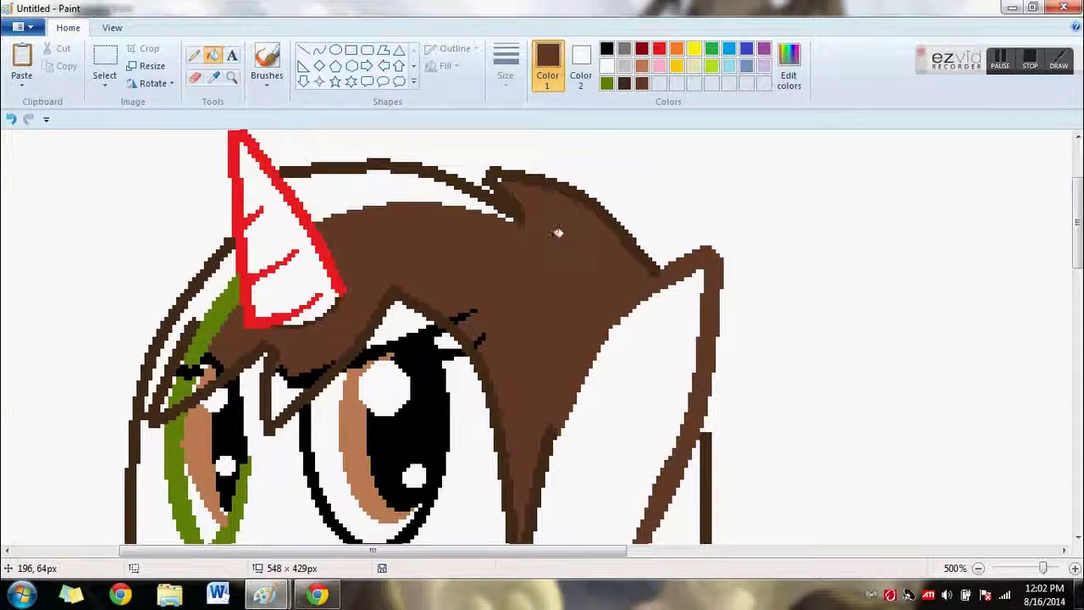
click(12, 120)
click(12, 120)
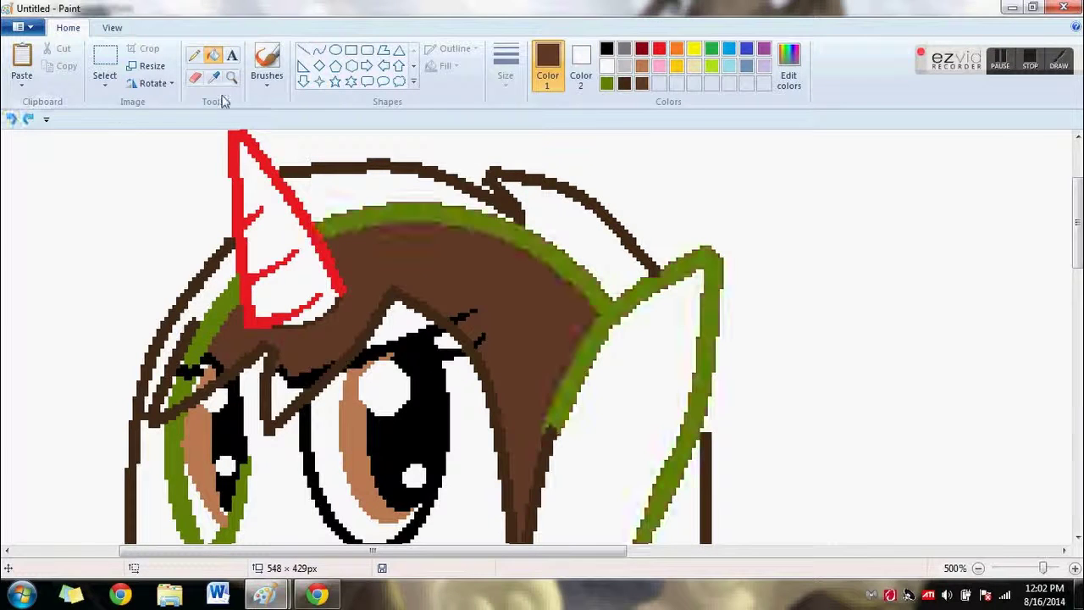
Step: Fill the head outline and eye parts covered by the far fringe lock with the lighter brown
click(196, 351)
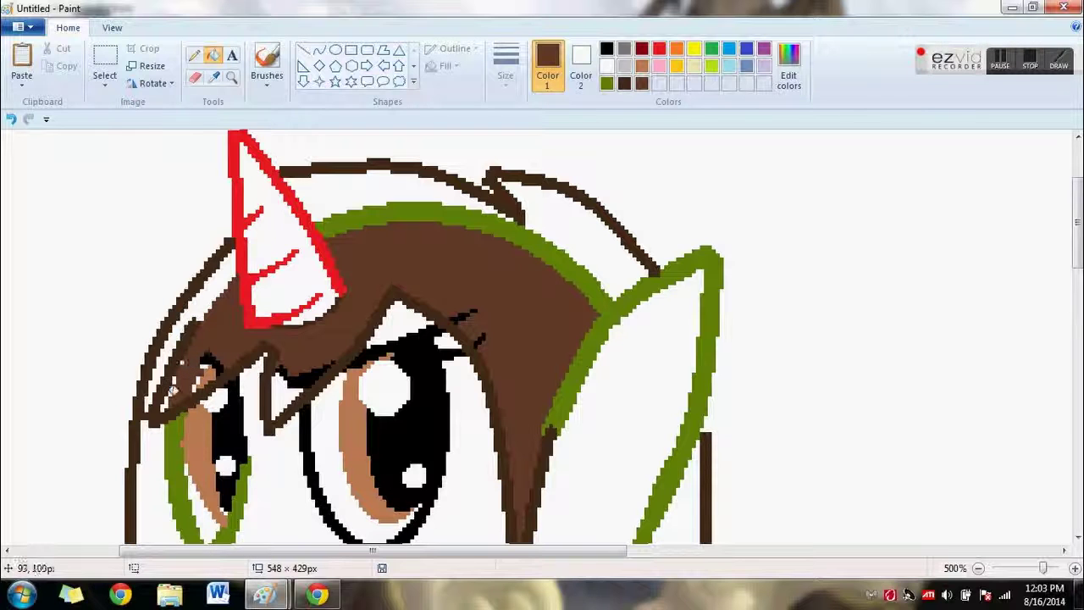
click(168, 395)
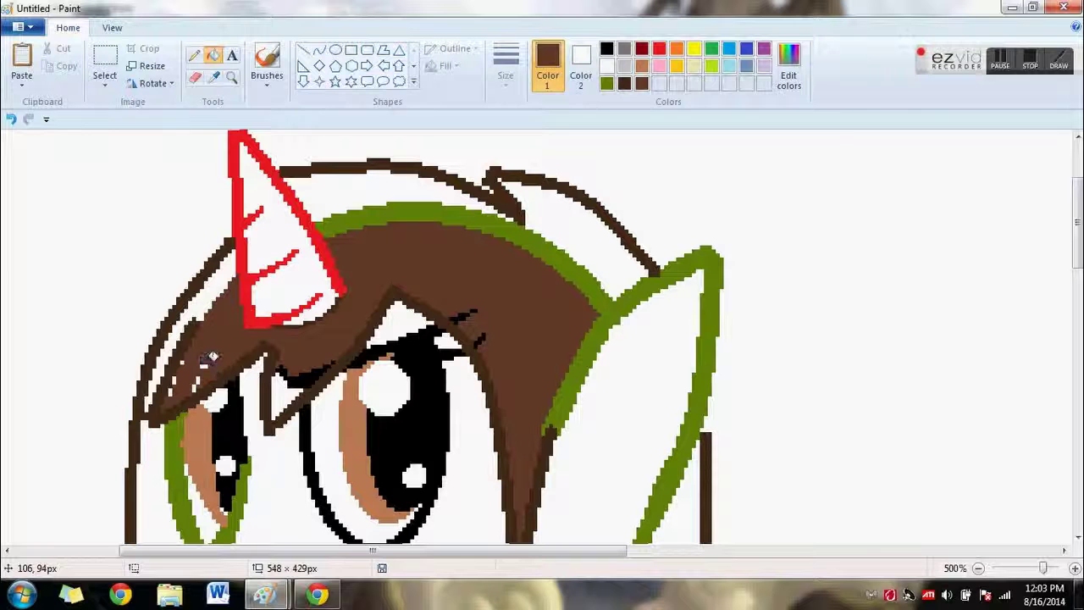
Step: Separate the ear from the head outline with a brown pencil line, and fill the head outline and upper mane lighter brown
click(194, 55)
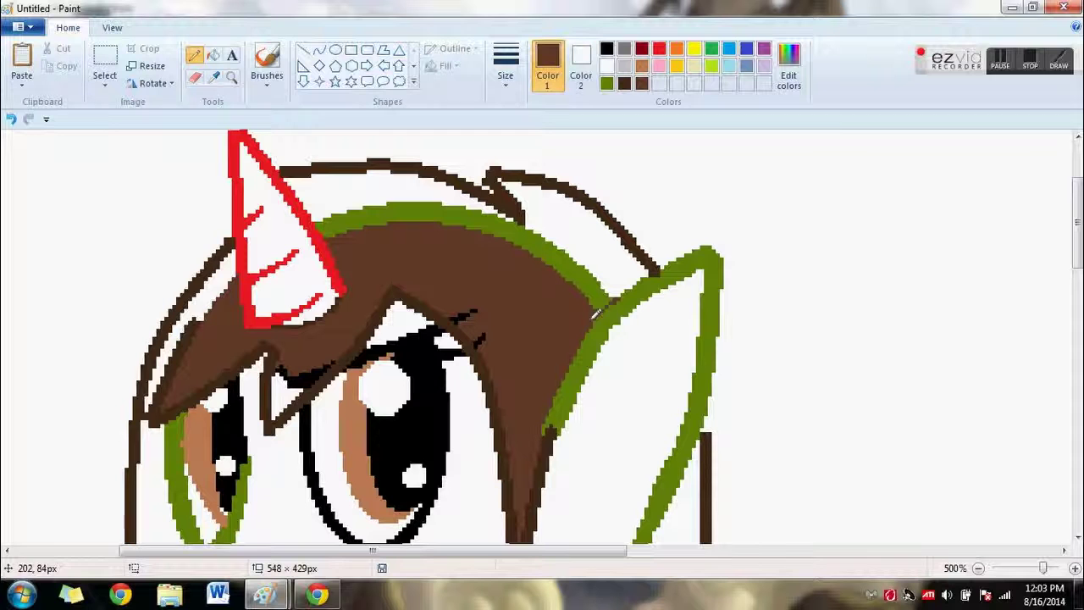
click(218, 58)
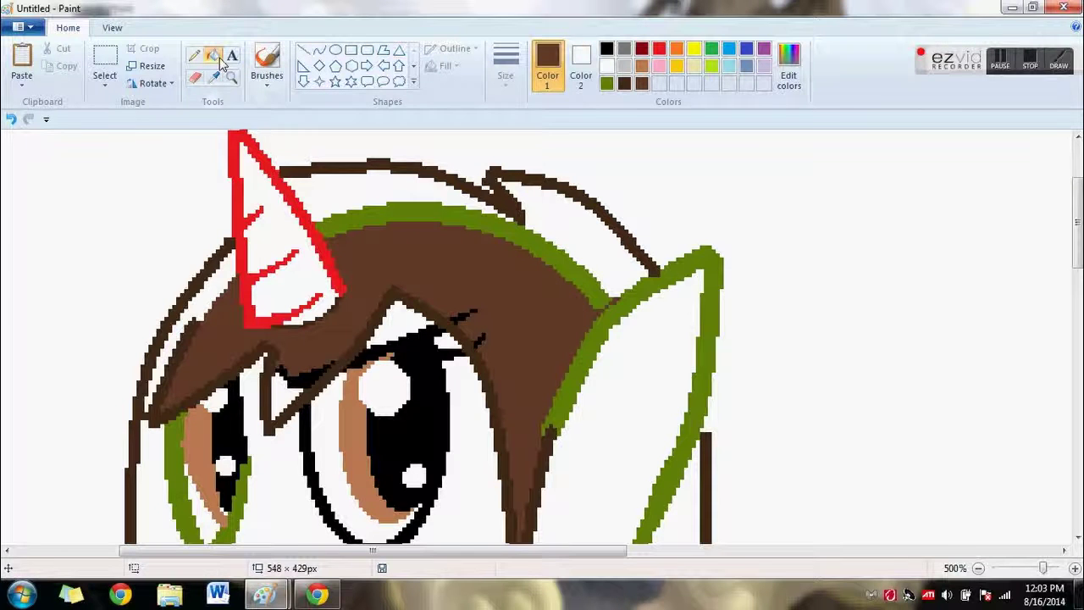
click(556, 262)
click(581, 210)
click(446, 194)
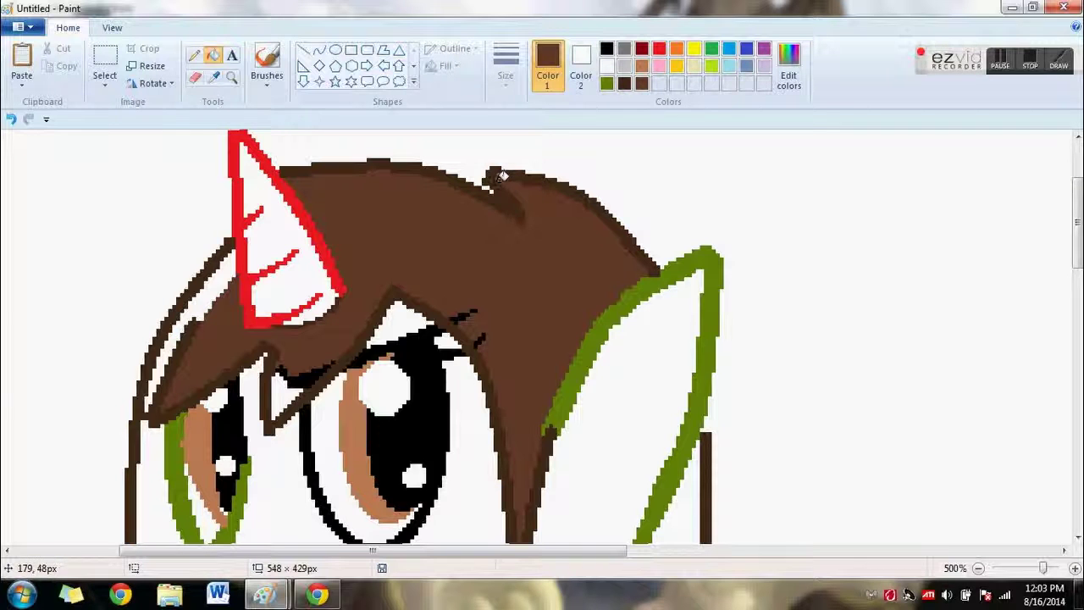
click(221, 286)
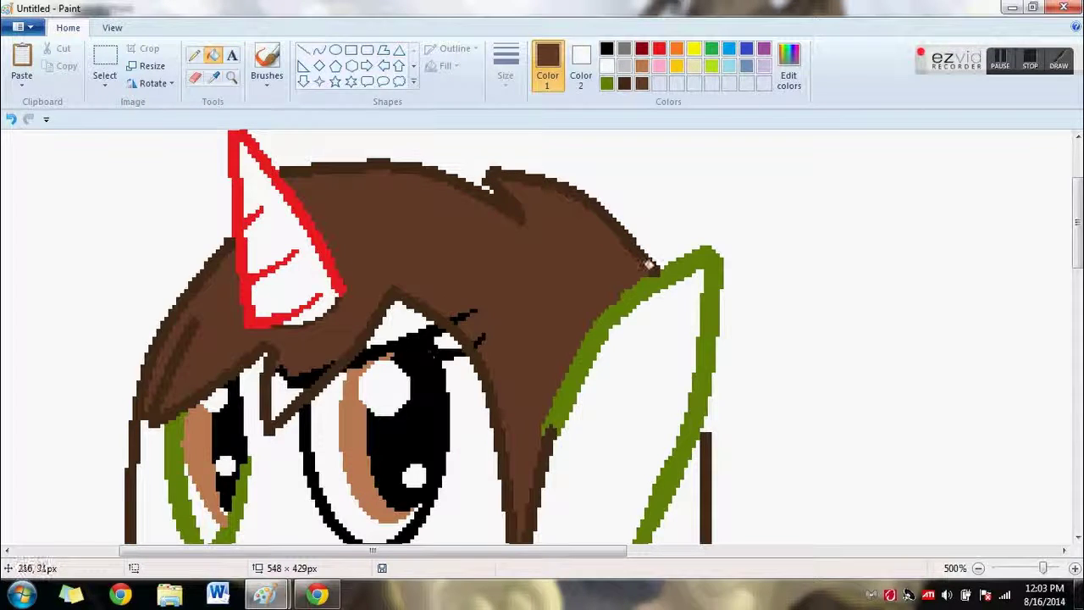
Step: Fill the fringe lock between the eyes with the lighter brown and pencil over the black lashes overlapping the mane
drag(1078, 235, 1080, 262)
click(294, 246)
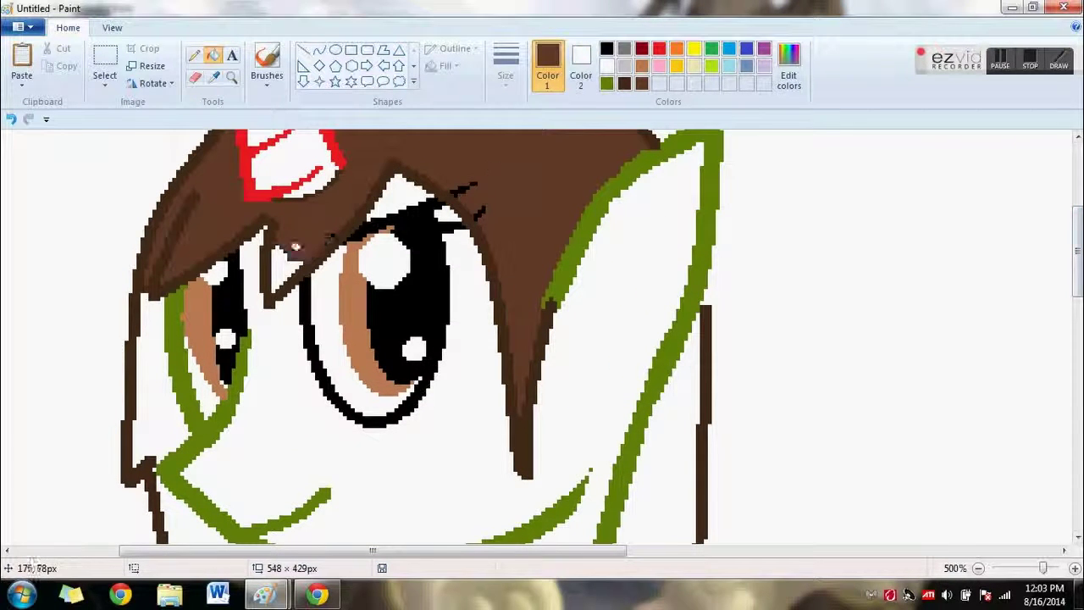
click(279, 270)
click(337, 230)
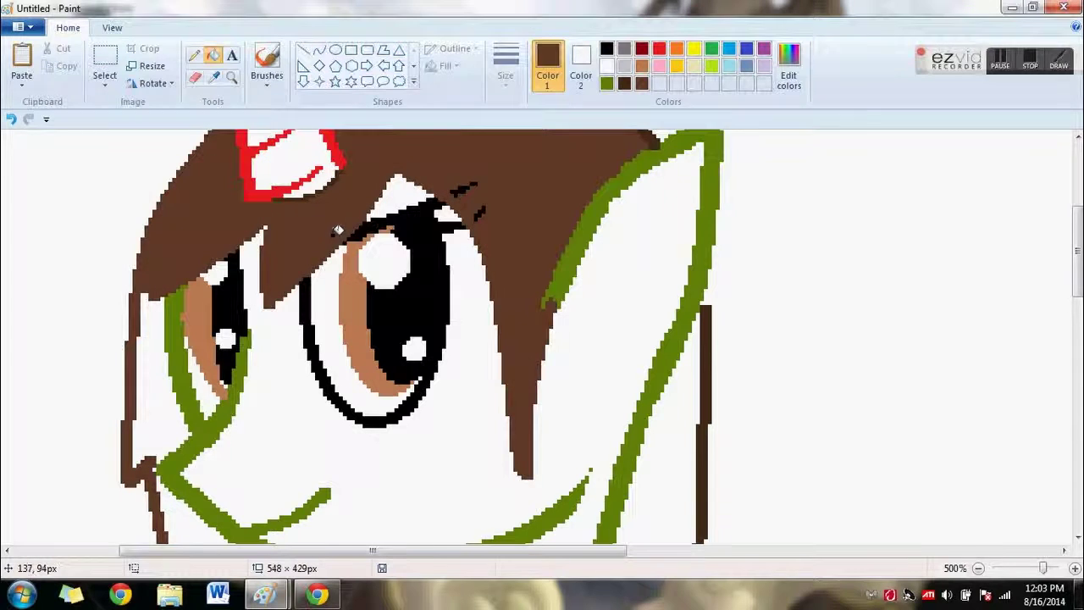
click(12, 119)
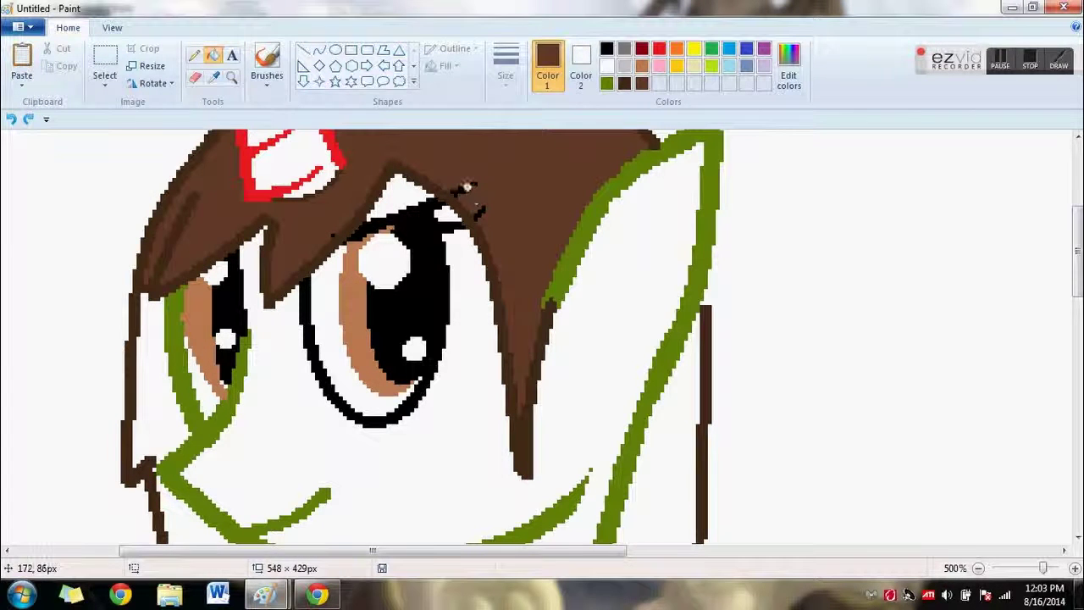
click(194, 55)
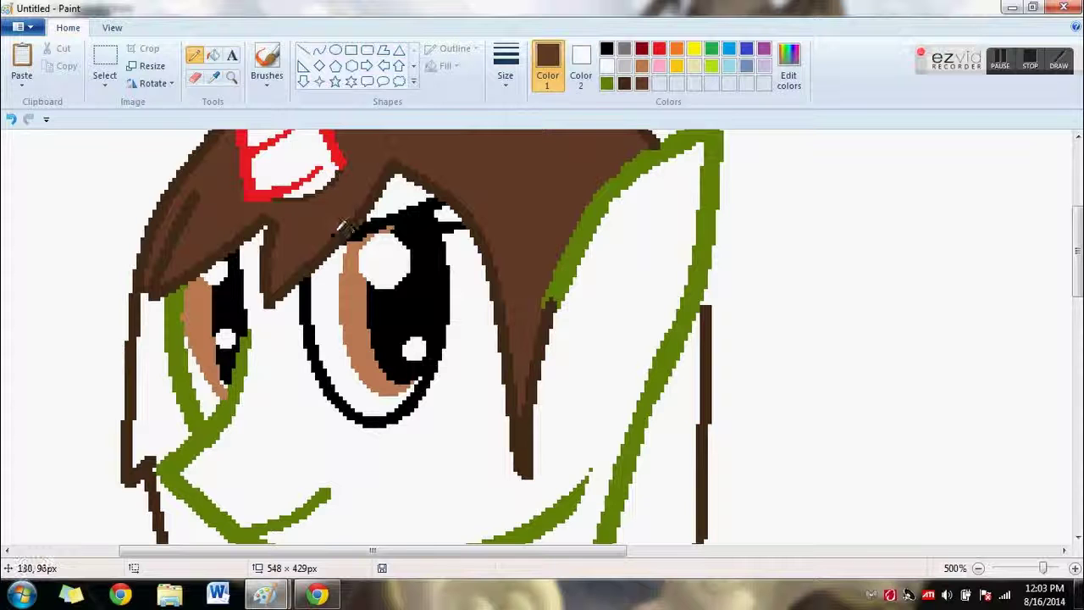
Step: Fill the front mane section between the far eye and the mane's outer edge with the lighter brown
mouse_move(1076, 252)
mouse_down()
mouse_move(1075, 329)
mouse_move(1076, 241)
mouse_move(1076, 254)
mouse_up()
click(213, 55)
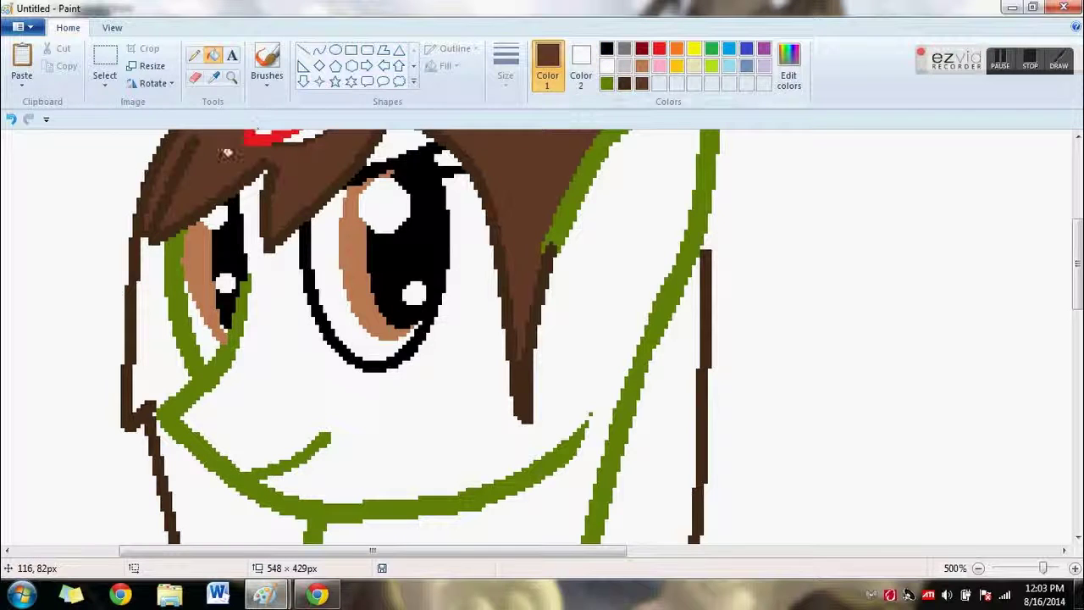
click(211, 56)
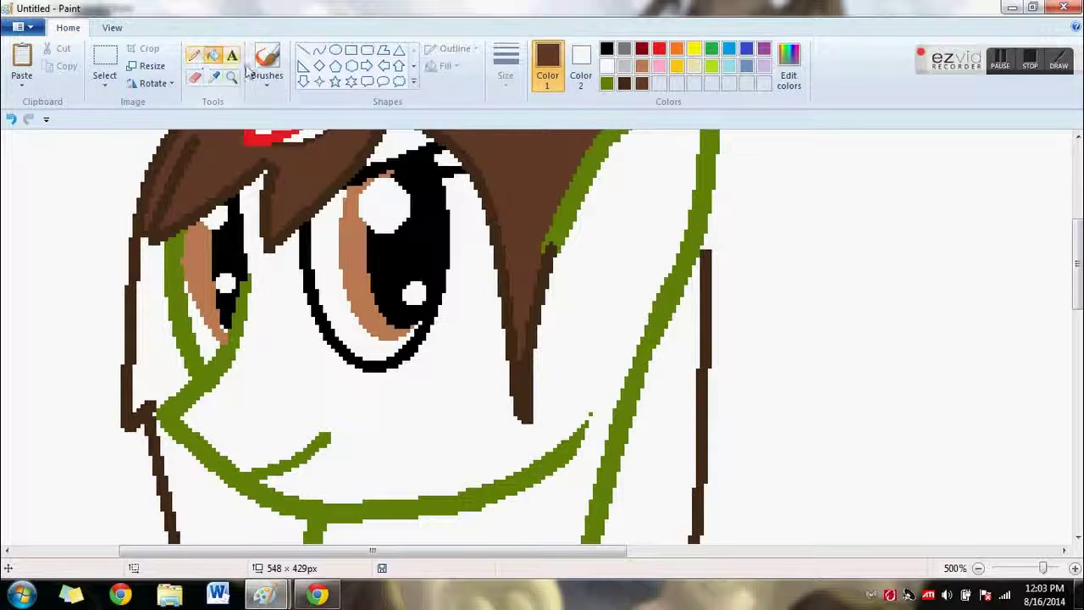
click(158, 318)
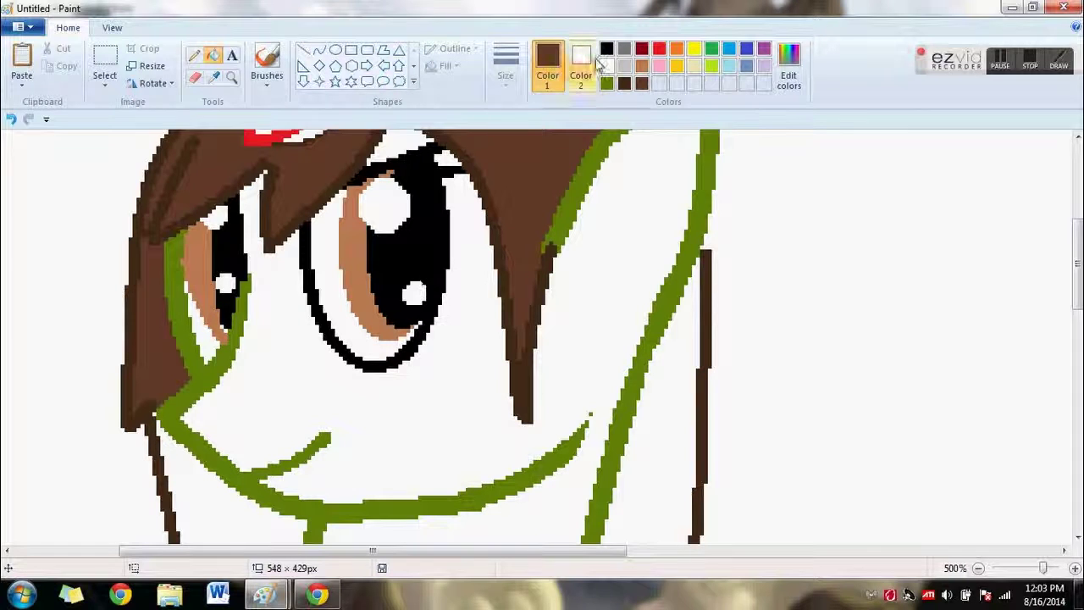
Step: Fill the pony's face, ear and neck and the patch above the near eye with lime green
click(716, 69)
click(592, 247)
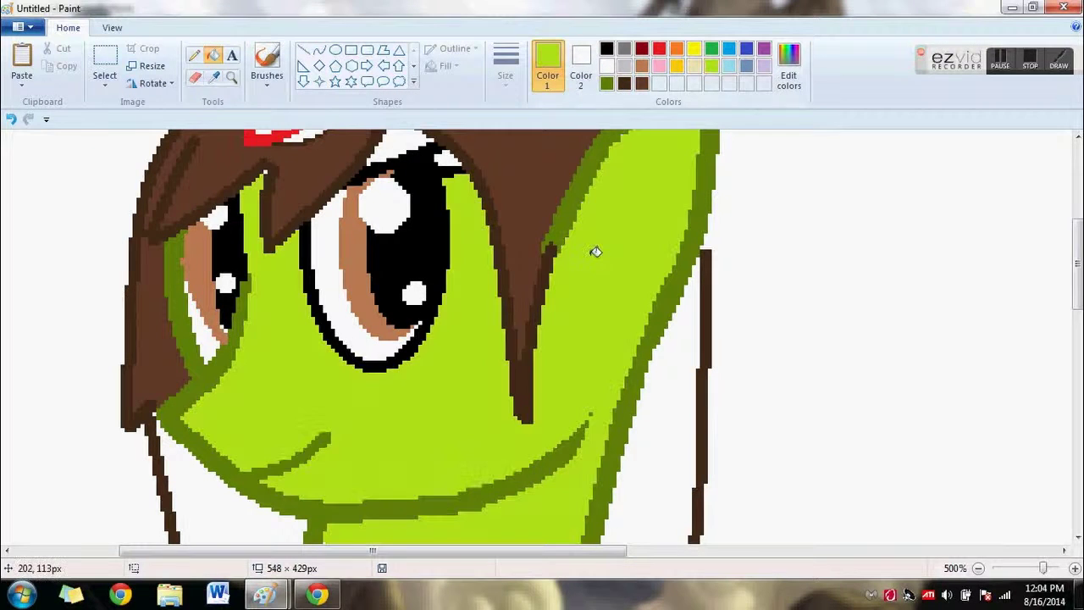
click(416, 146)
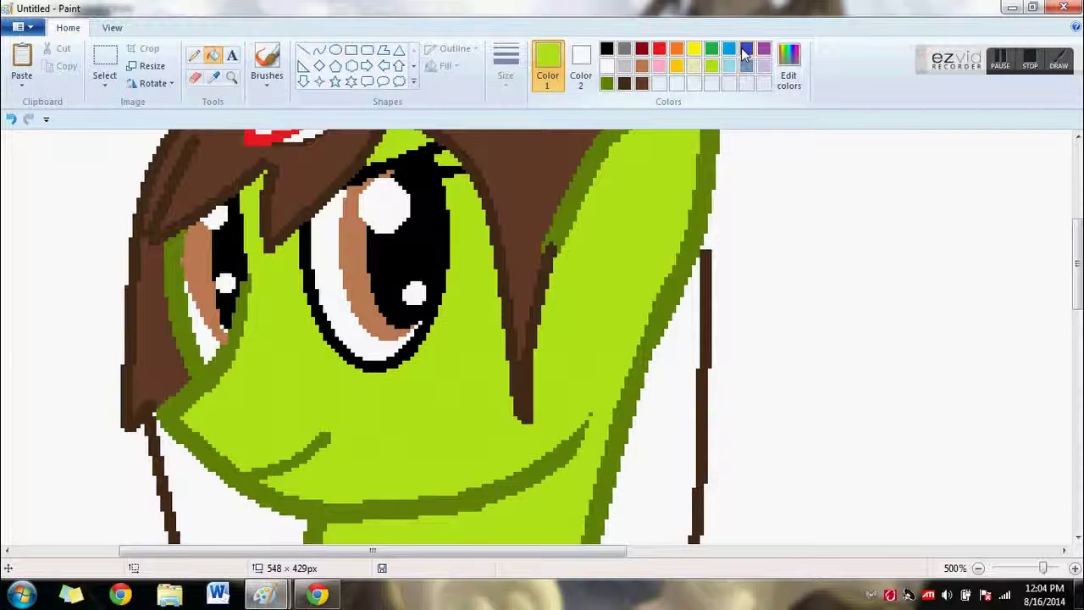
Step: Fill the mane behind the neck and the section below the chin with the lighter brown
click(641, 82)
click(663, 341)
click(250, 517)
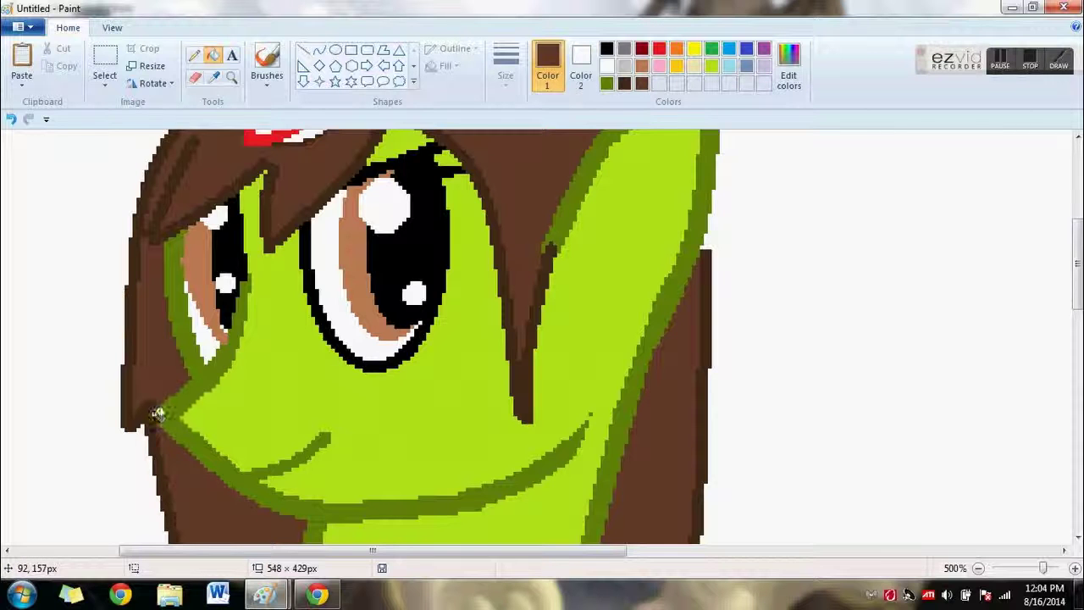
scroll(1082, 270, up, 3)
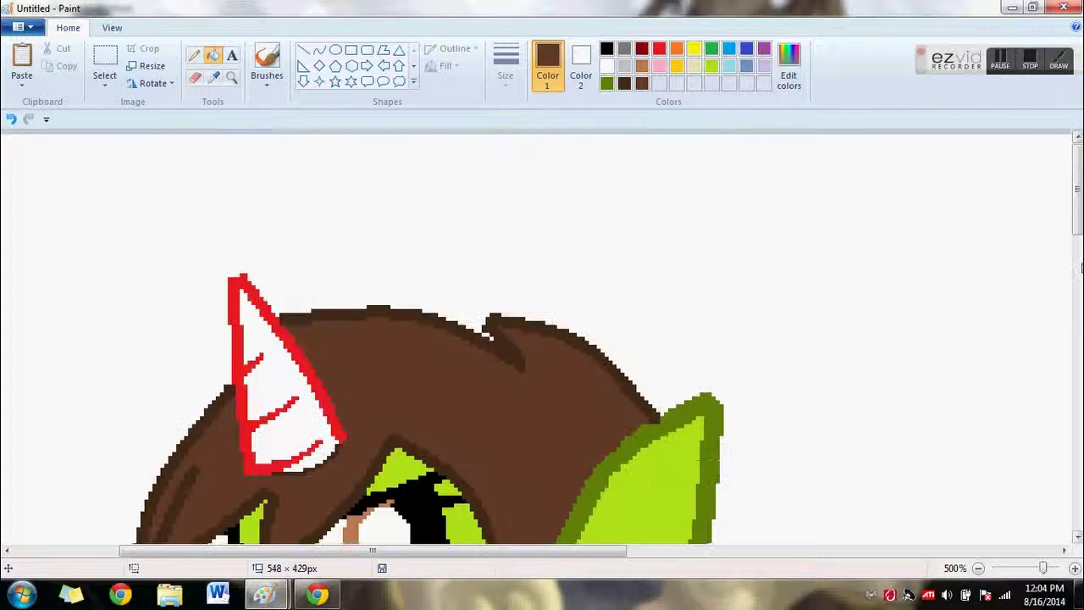
Step: Fill the pony's horn with lime green and recolour its red outline and stripes dark green
click(606, 83)
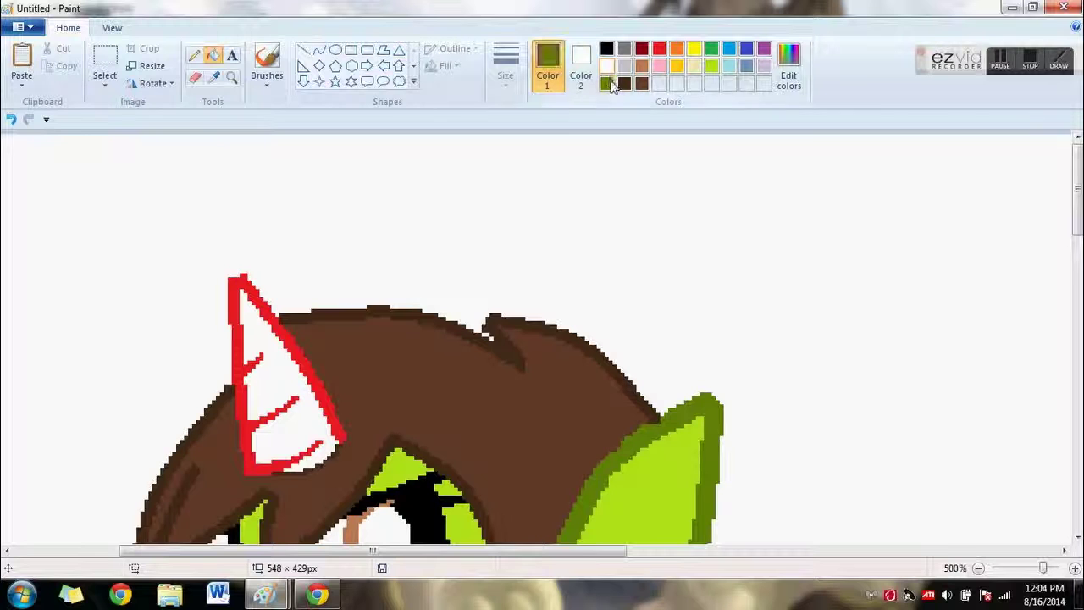
click(711, 67)
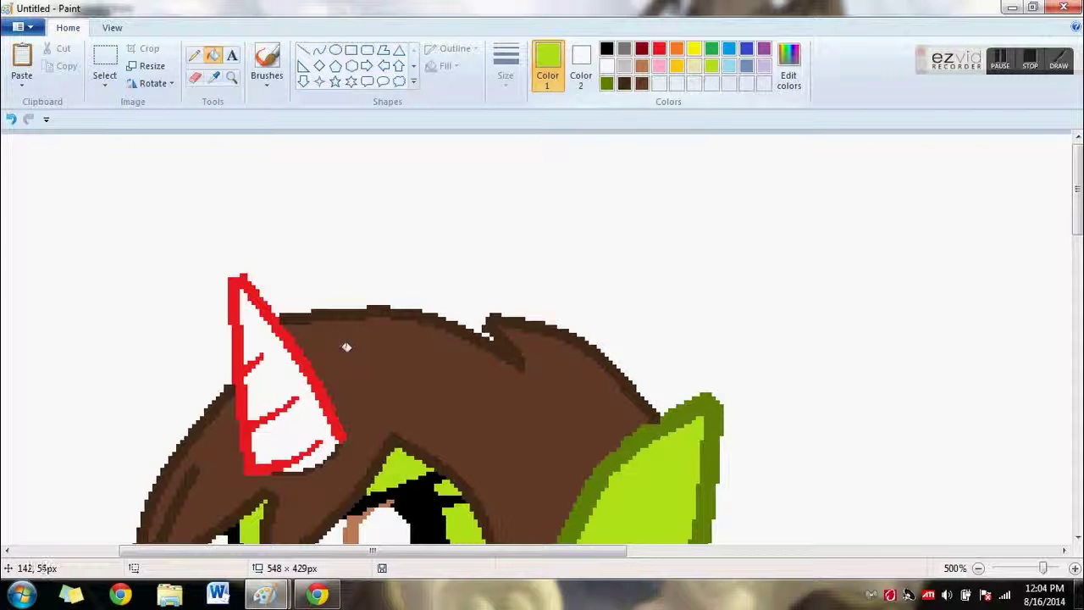
click(285, 360)
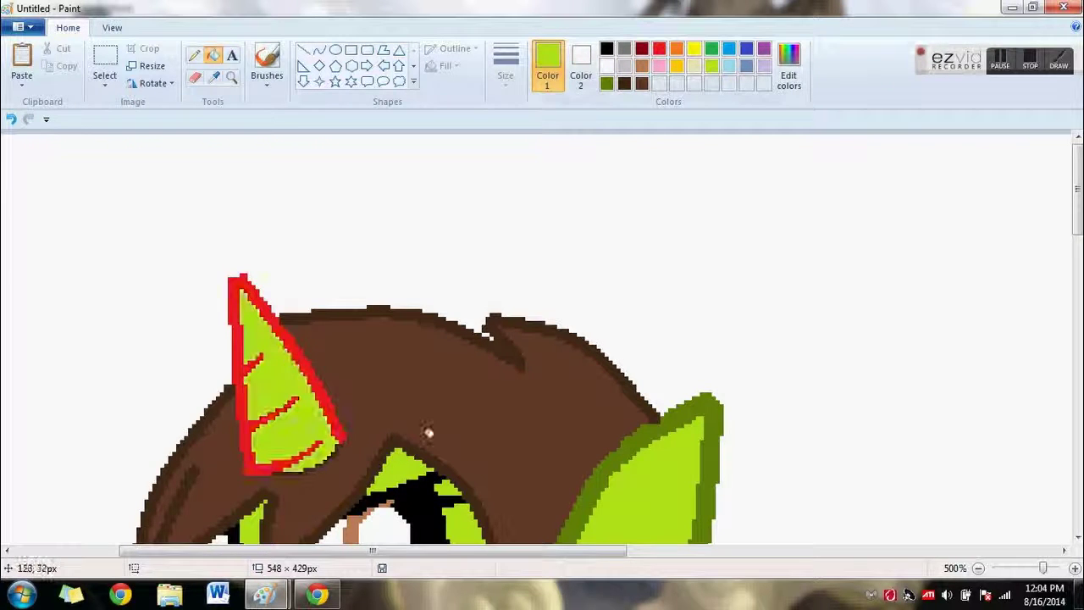
click(606, 83)
click(315, 379)
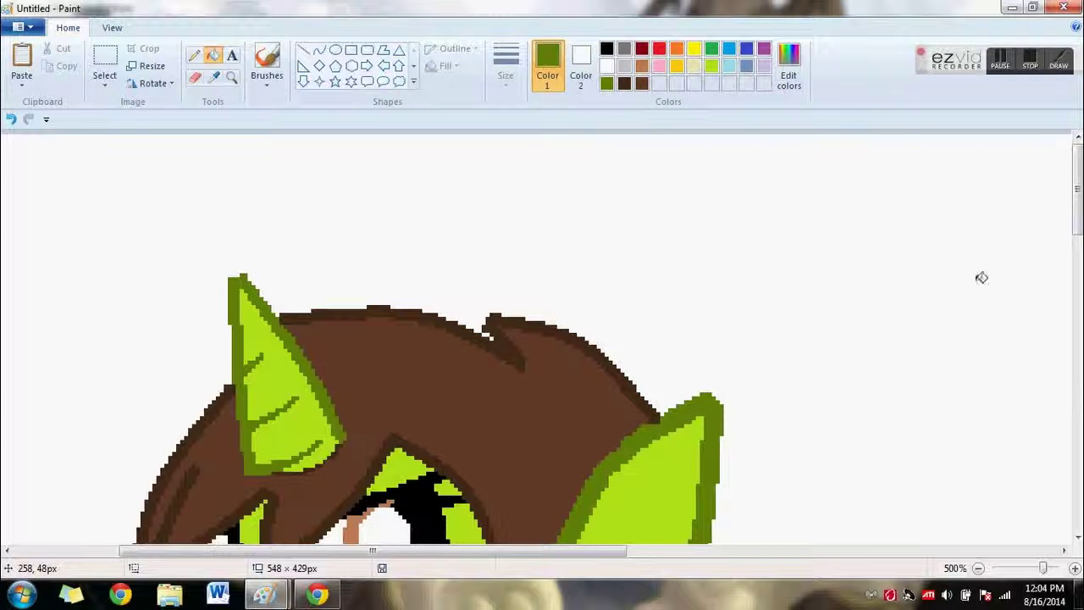
Step: Fill the leftover red line segments at the base of the chest with lime green
click(1078, 331)
click(1078, 330)
drag(1078, 398, 1078, 468)
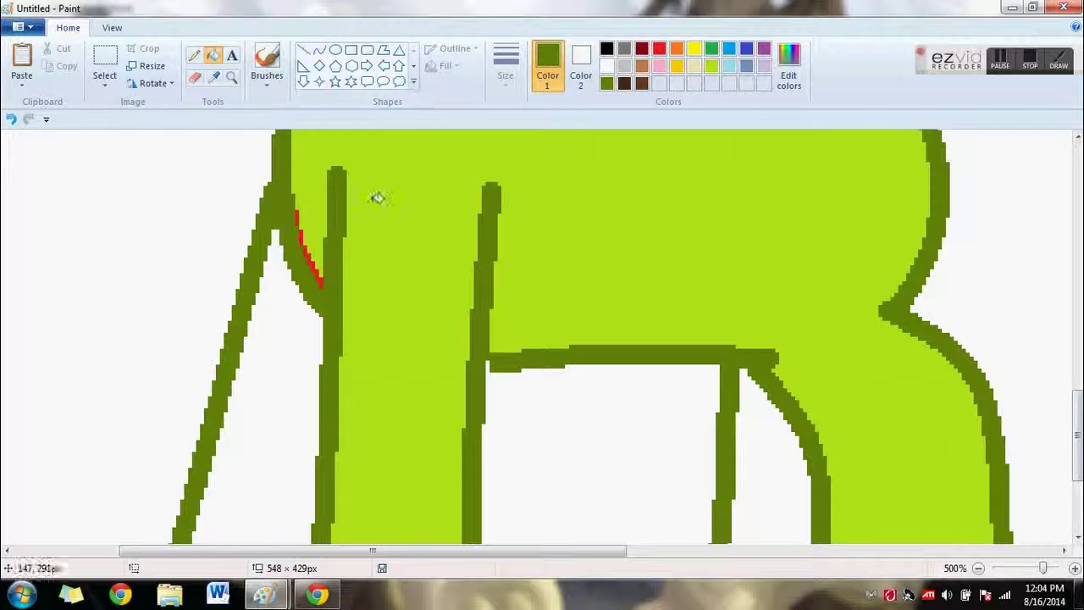
click(711, 66)
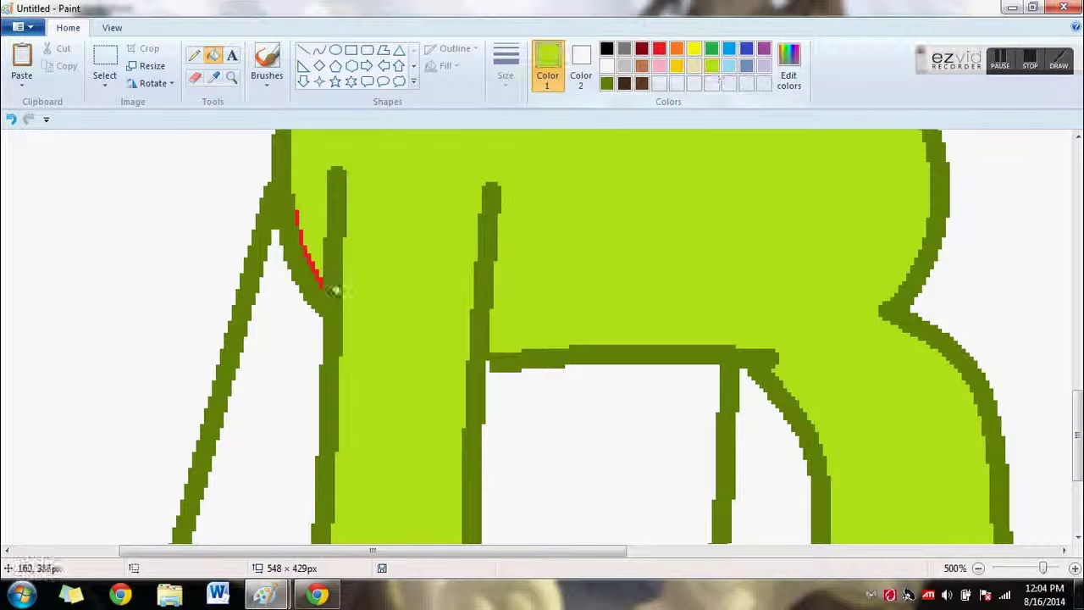
click(319, 279)
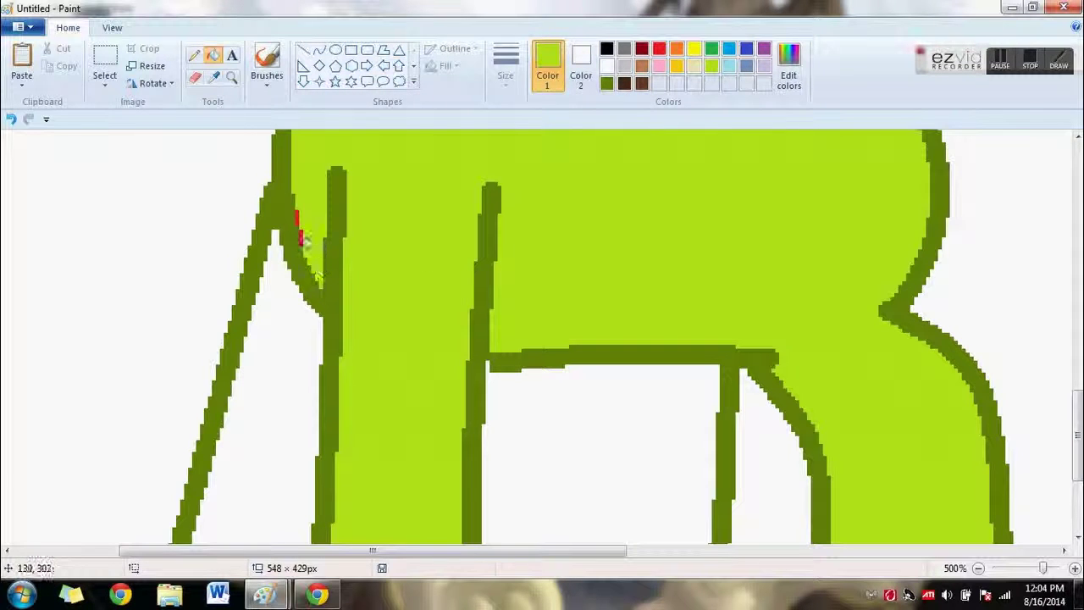
click(300, 216)
Step: Mix a darker lime with luminosity 105 (red 156, green 201, blue 22) and fill both far legs with it
click(788, 69)
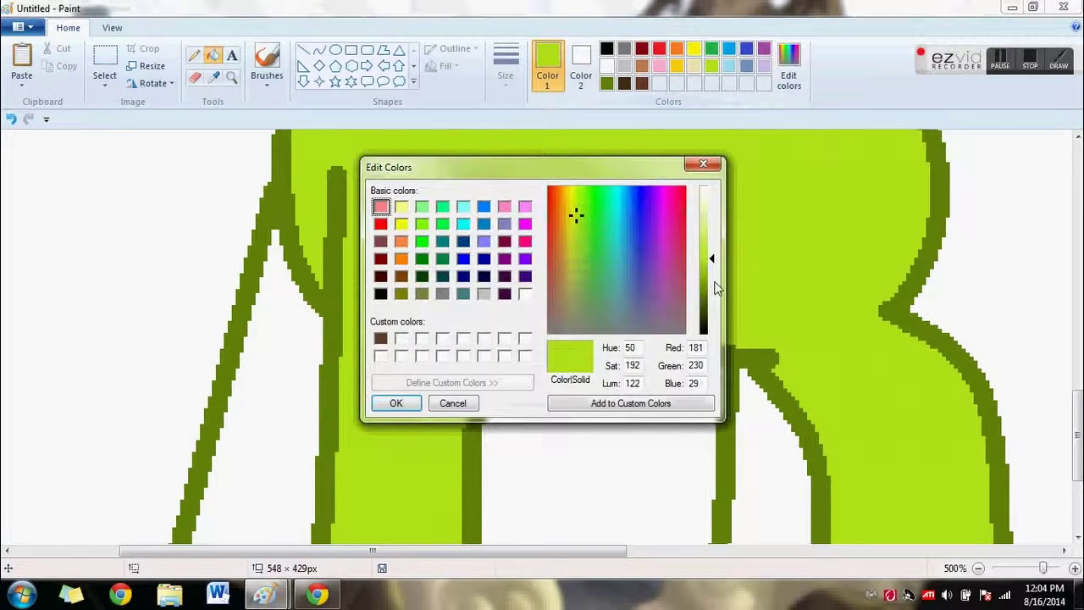
click(702, 270)
click(593, 403)
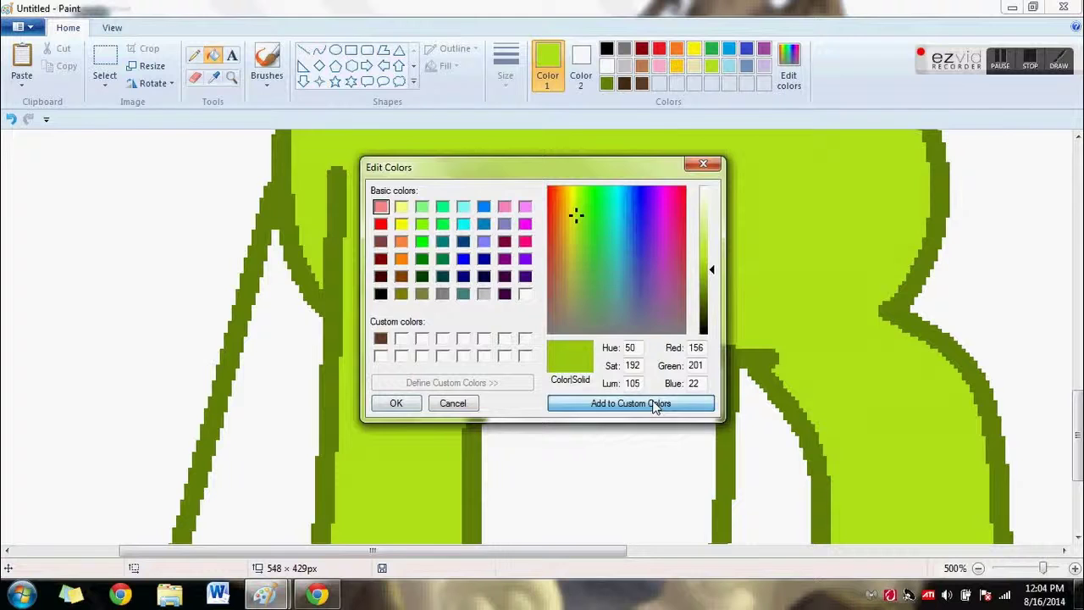
click(396, 403)
click(285, 421)
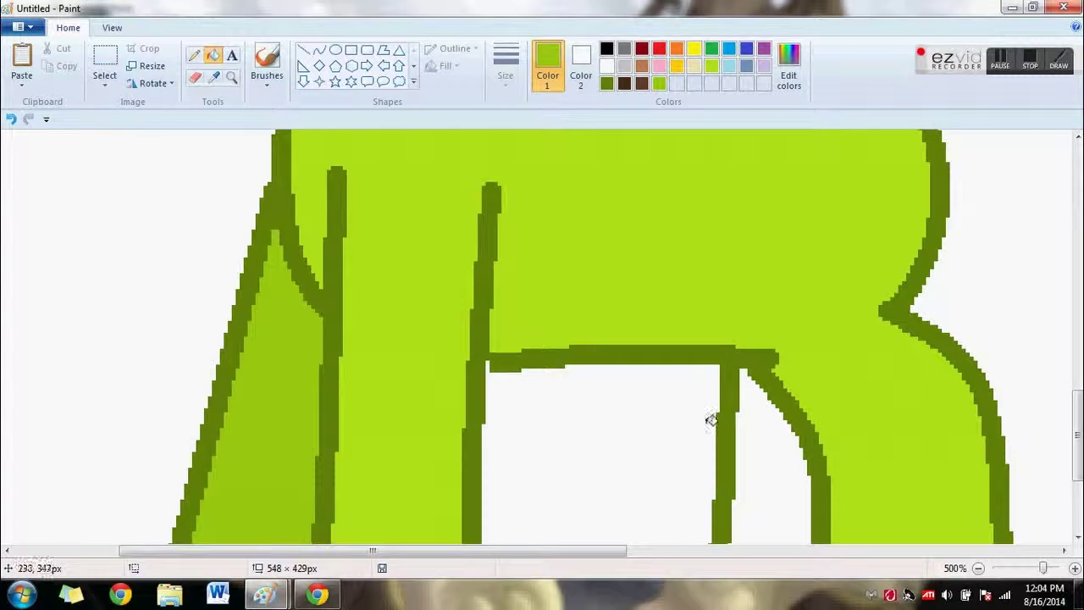
click(783, 467)
Step: Set up the Curve tool with dark brown for drawing at the pony's rump
drag(1078, 435, 1079, 396)
drag(476, 551, 641, 551)
click(319, 50)
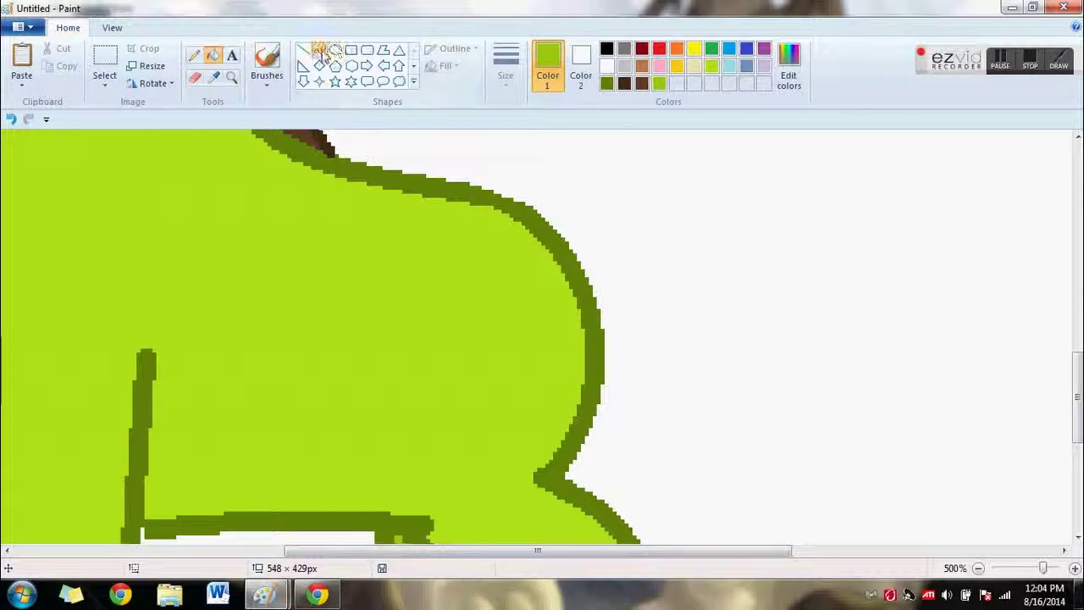
click(627, 86)
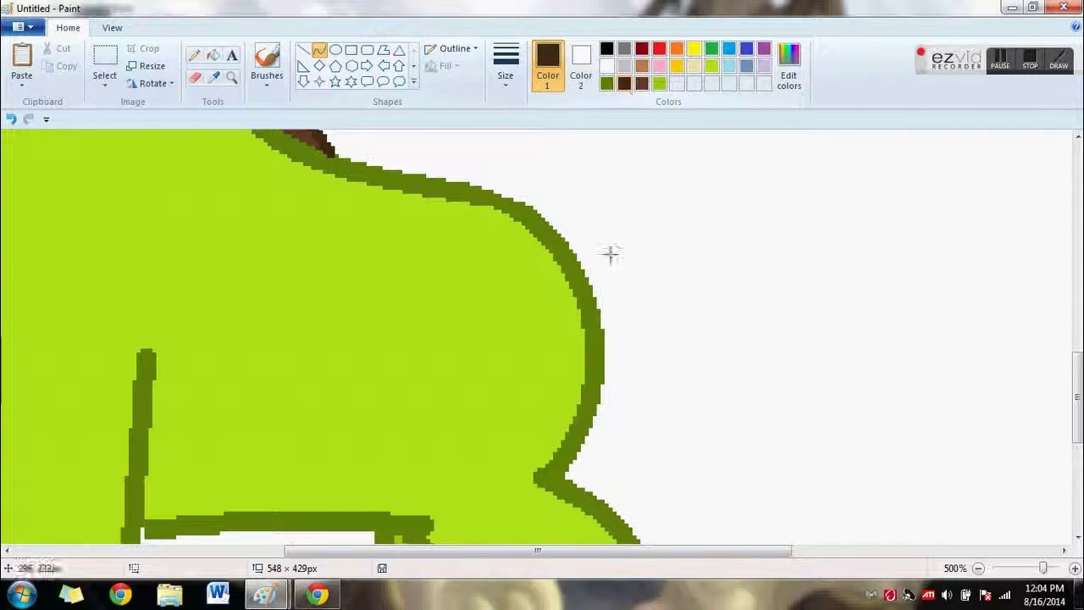
drag(588, 278, 718, 309)
click(659, 269)
click(659, 268)
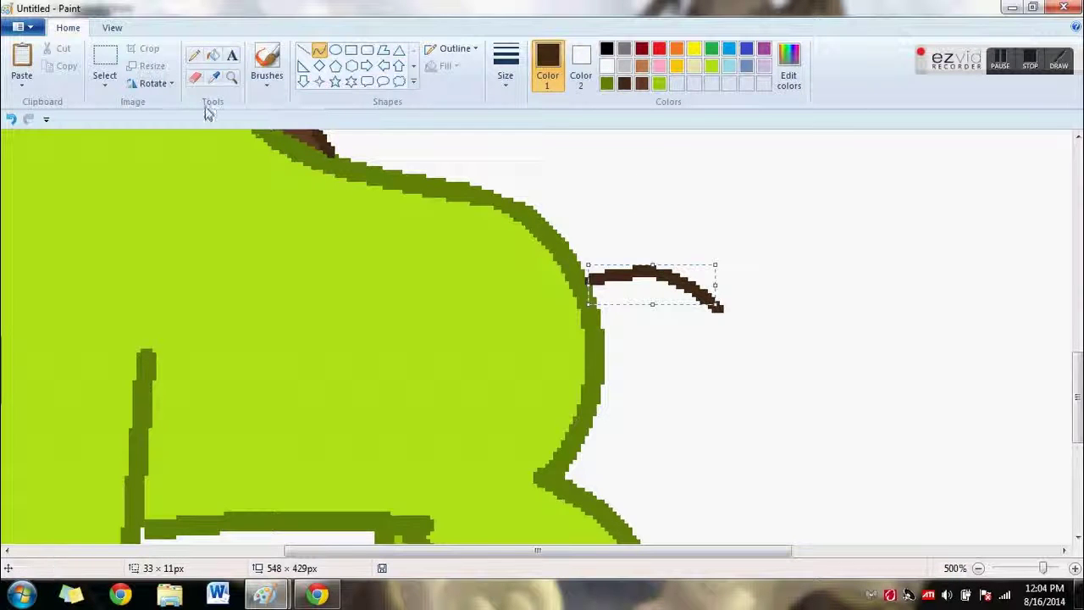
click(12, 119)
Step: Draw the tail's upper tuft and long outer edge behind the rump with dark brown curves
mouse_move(585, 271)
mouse_down()
mouse_move(702, 170)
mouse_move(714, 187)
mouse_move(649, 271)
mouse_move(728, 259)
mouse_move(784, 542)
mouse_up()
double_click(652, 197)
click(747, 264)
double_click(674, 238)
click(728, 293)
drag(735, 351, 787, 319)
click(848, 374)
Step: Draw the tail's outer pointed tip and the outer edge of the middle strand with dark brown curves
drag(1077, 403, 1078, 440)
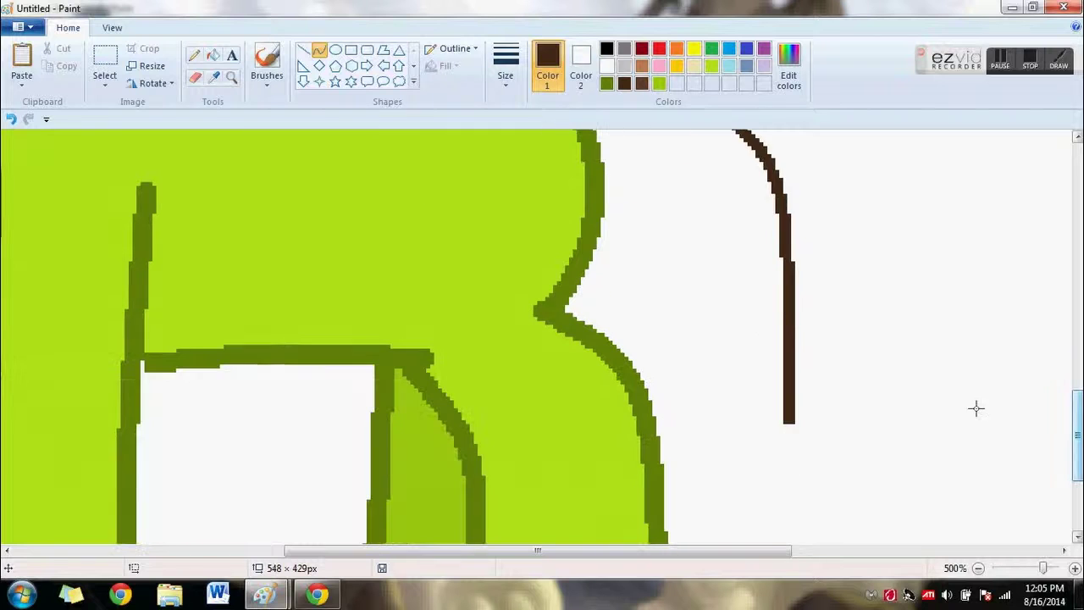
mouse_move(787, 419)
mouse_down()
mouse_move(735, 271)
mouse_move(774, 419)
mouse_move(740, 537)
mouse_up()
click(914, 438)
drag(725, 413, 718, 398)
click(712, 456)
click(871, 478)
Step: Draw the tail's inner edge from the rump down to a point and back up in dark brown
mouse_move(601, 146)
mouse_down()
mouse_move(683, 336)
mouse_move(684, 476)
mouse_move(693, 356)
mouse_up()
click(806, 499)
click(684, 379)
click(860, 453)
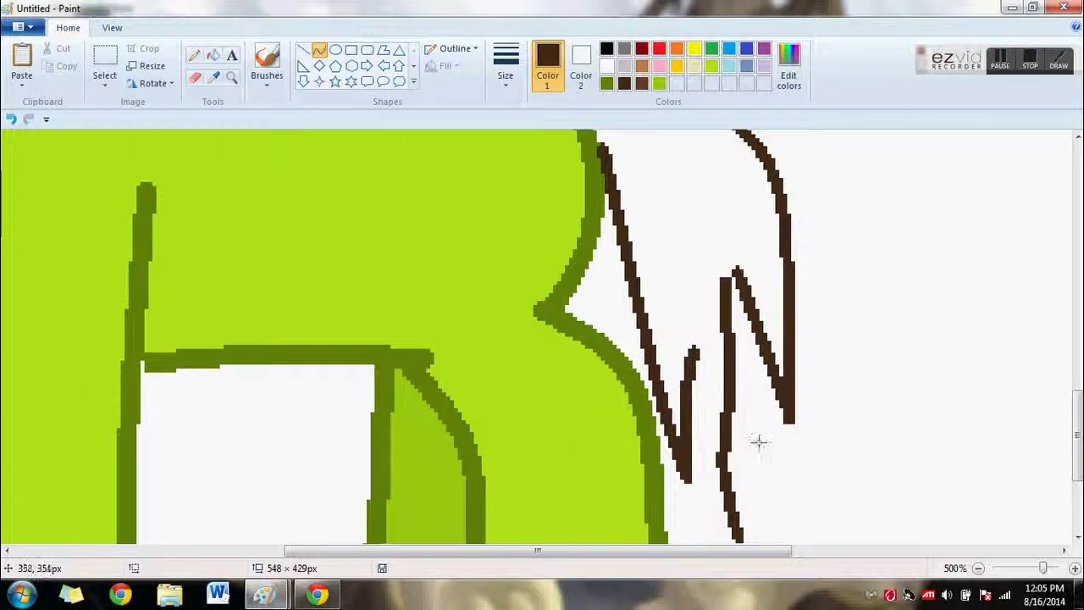
drag(733, 540, 733, 538)
drag(705, 474, 702, 492)
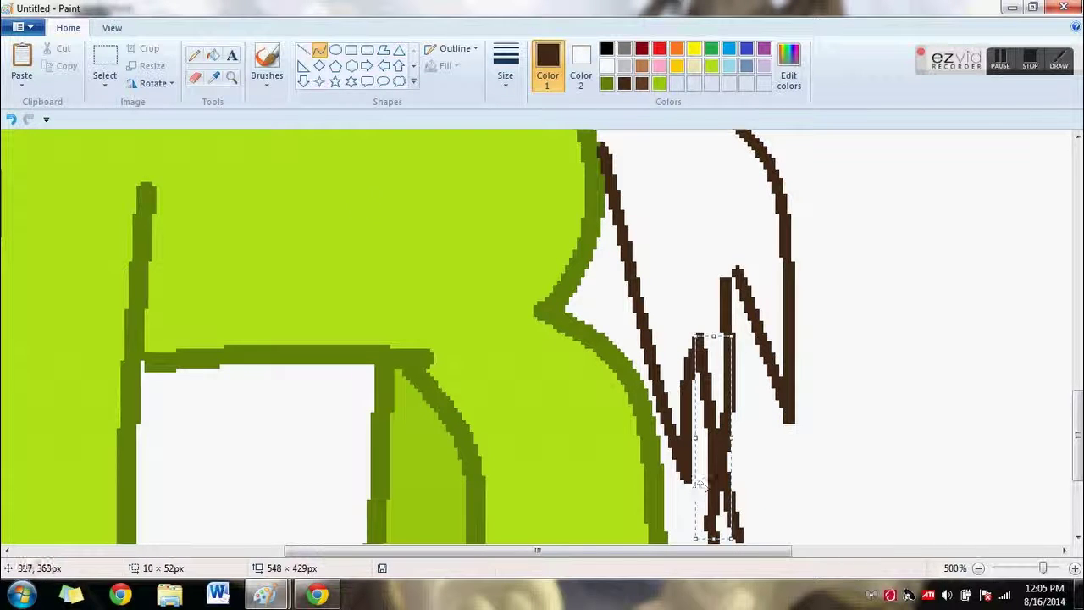
click(11, 118)
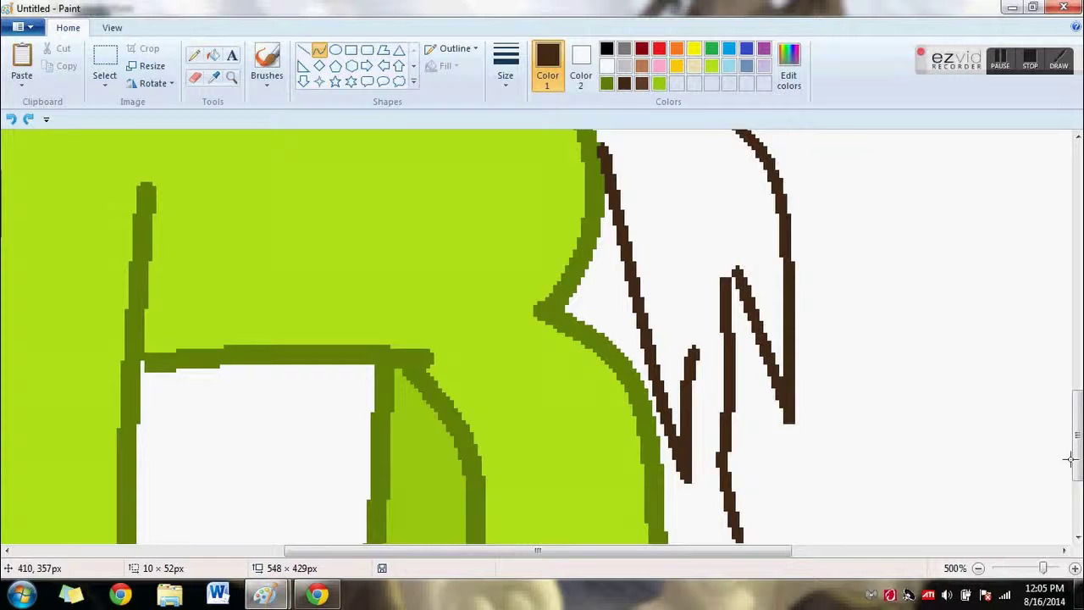
Step: Close the tail's lowest tip with a dark brown curve running from the notch to the bottom point
drag(1073, 460, 1074, 512)
mouse_move(691, 140)
mouse_down()
mouse_move(709, 283)
mouse_move(733, 316)
mouse_up()
click(703, 235)
click(700, 254)
click(886, 319)
Step: Fill the tail with the lighter brown
click(213, 56)
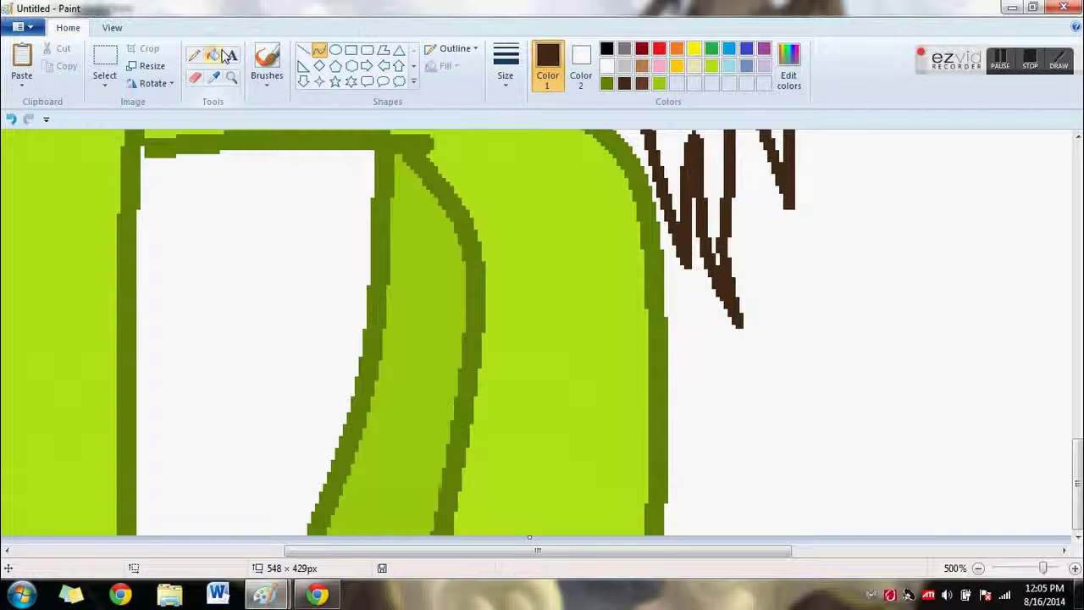
click(641, 86)
click(719, 174)
Step: Draw a red circle about 81 × 86 px in the empty area beside the pony's head
drag(1077, 483, 1077, 440)
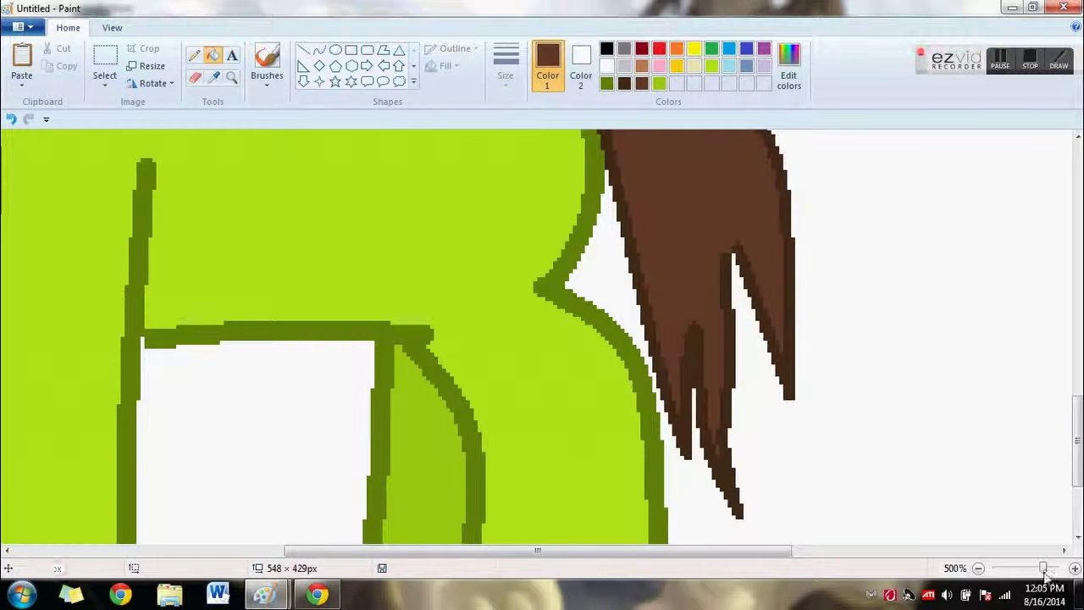
drag(1041, 568, 1026, 568)
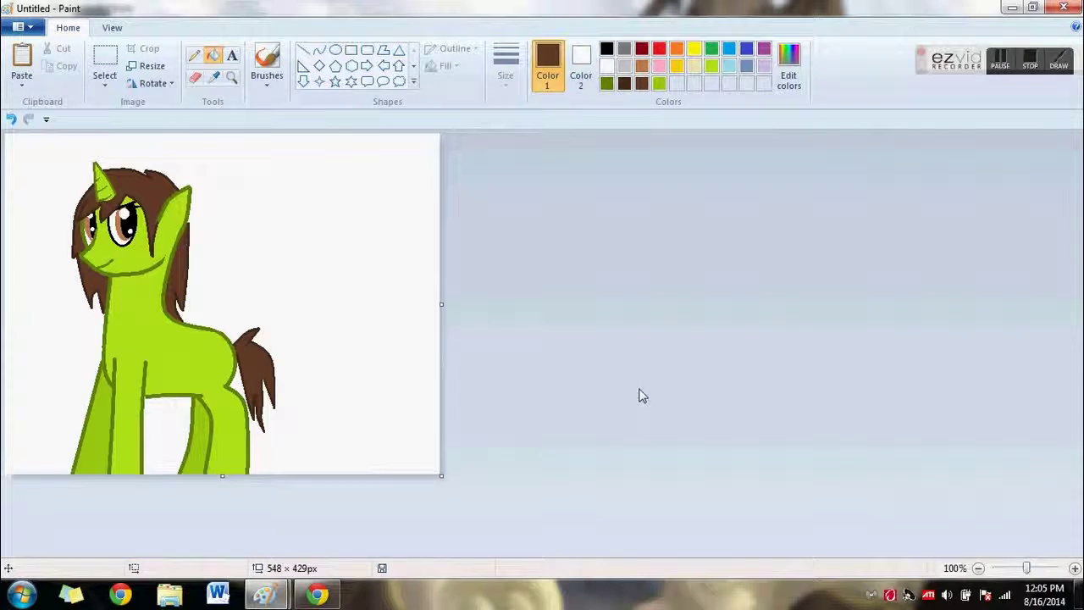
click(335, 49)
drag(292, 221, 357, 153)
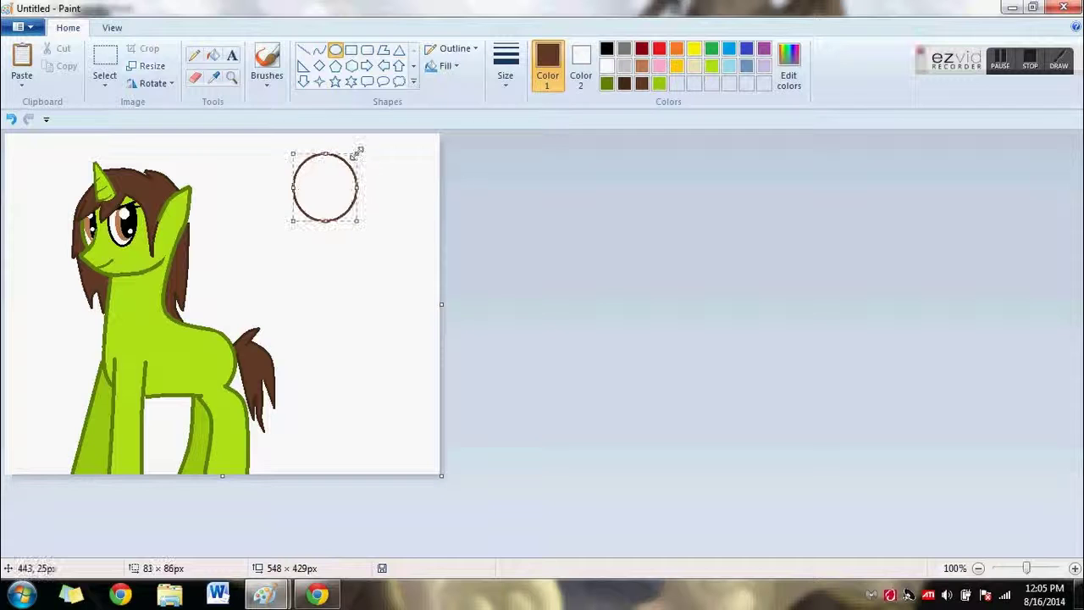
click(659, 48)
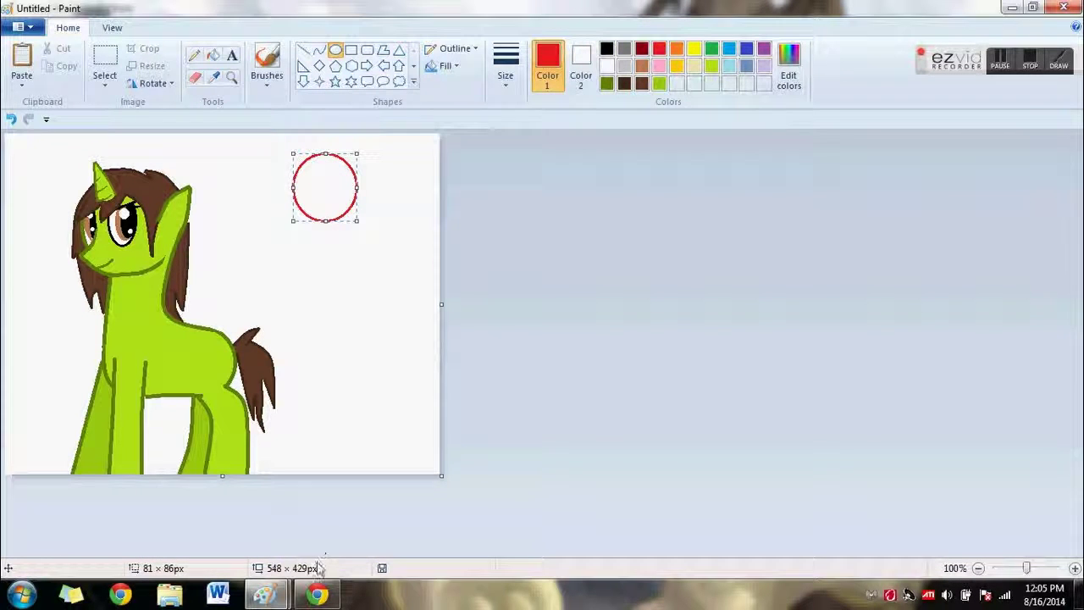
mouse_move(316, 595)
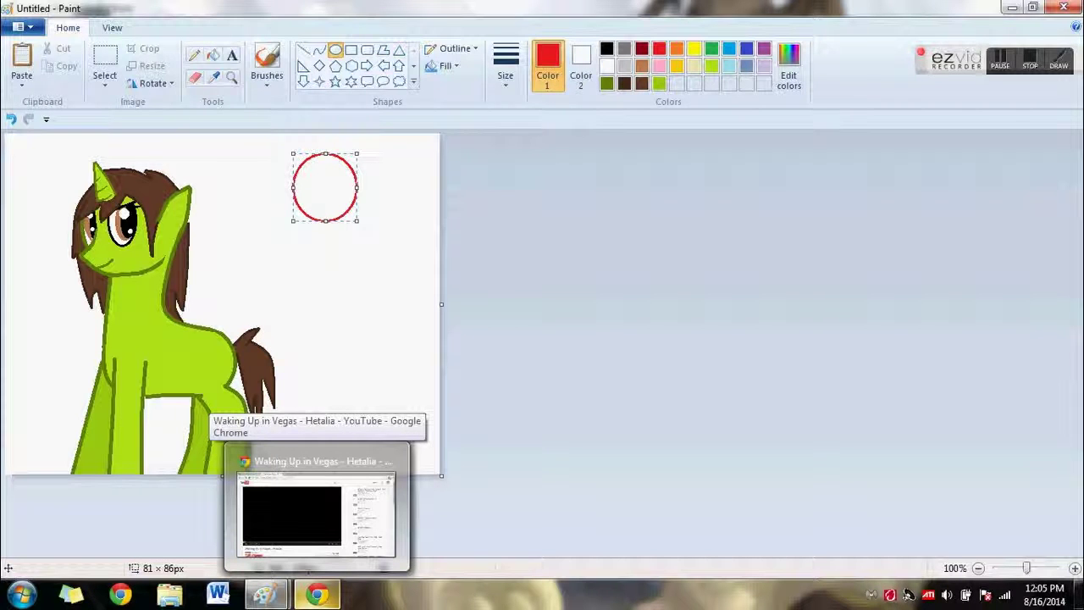
mouse_move(295, 526)
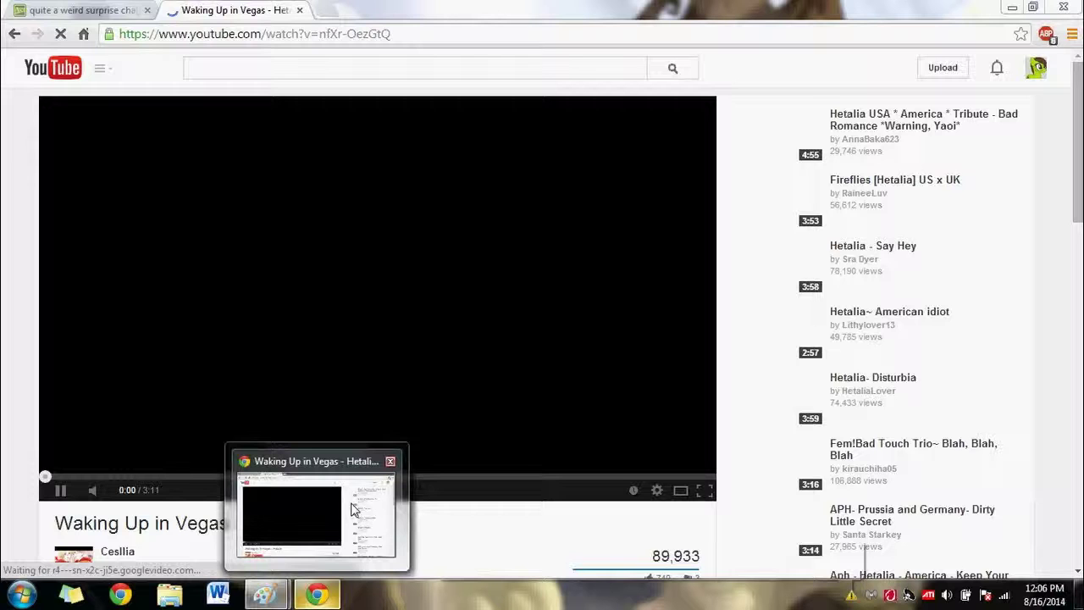
key(alt+Tab)
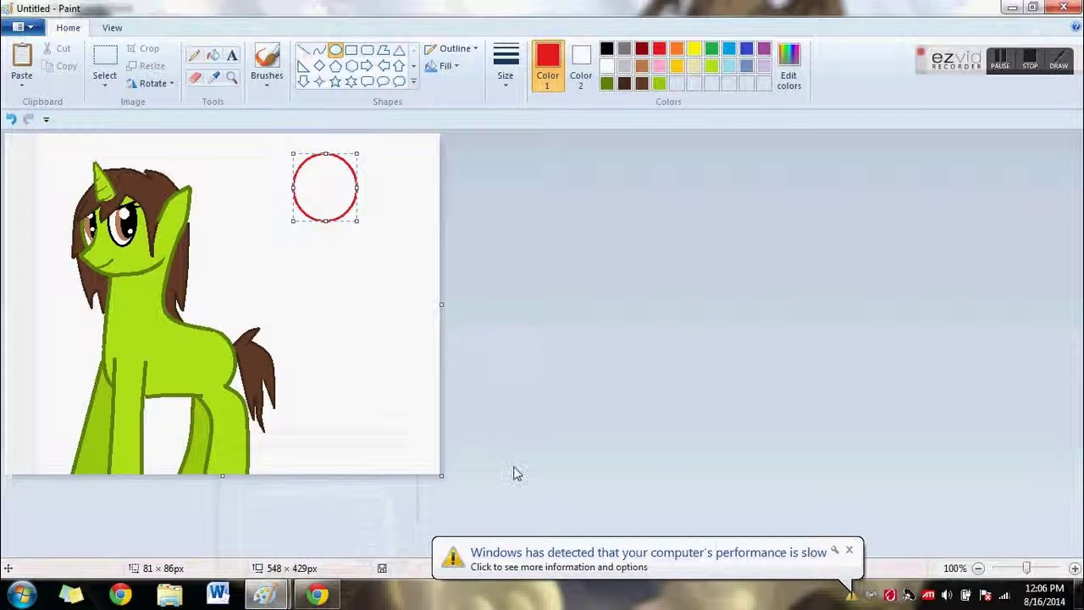
click(315, 595)
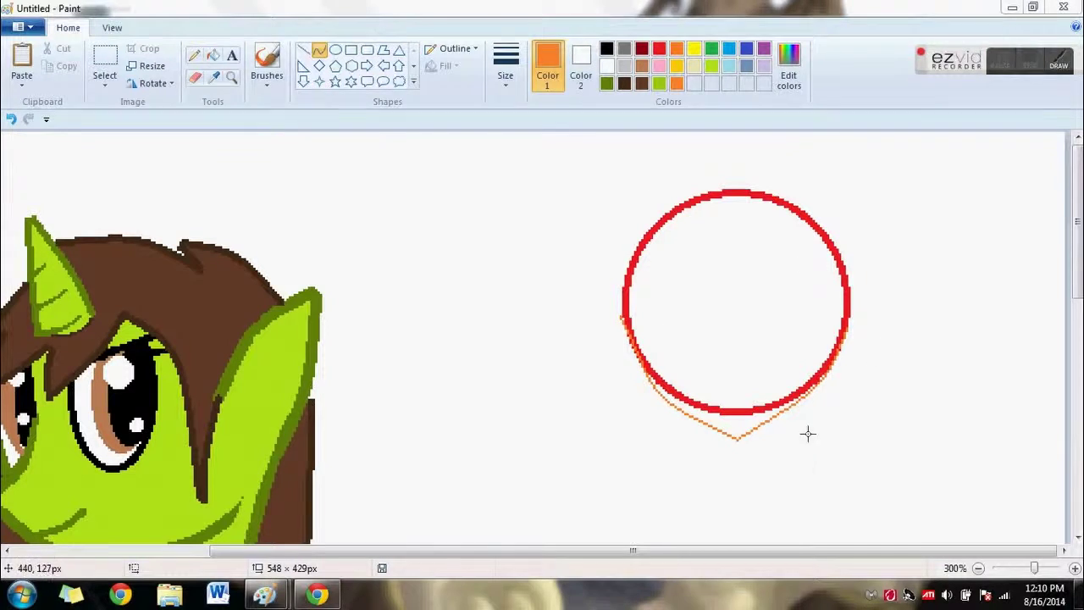
drag(804, 399, 823, 463)
drag(813, 432, 801, 429)
drag(673, 404, 685, 470)
click(11, 119)
click(11, 119)
drag(682, 413, 676, 463)
drag(681, 438, 695, 439)
drag(788, 409, 809, 460)
drag(795, 440, 774, 440)
click(11, 120)
click(11, 119)
Step: Draw two orange neck lines descending from either side of the pointed chin below the circle
drag(697, 416, 676, 475)
drag(685, 447, 697, 448)
drag(776, 416, 790, 468)
drag(781, 447, 770, 447)
Step: Pencil over the red lower half of the circle in white, keeping the orange jaw line
drag(1077, 262, 1077, 311)
click(231, 78)
click(804, 209)
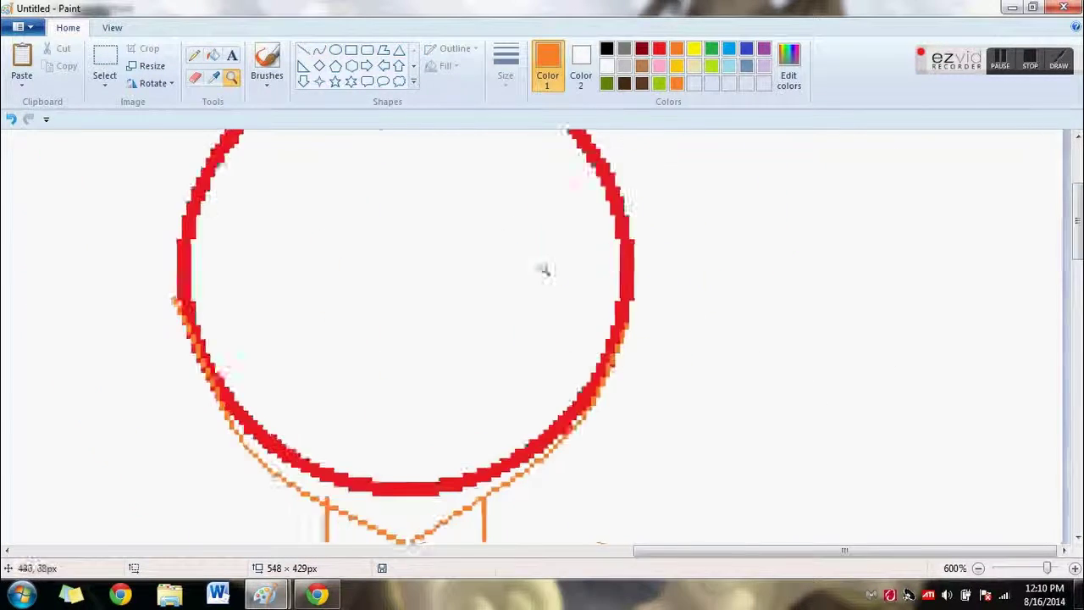
click(592, 322)
click(195, 55)
click(607, 66)
mouse_move(547, 294)
mouse_down()
mouse_move(547, 310)
mouse_move(547, 279)
mouse_up()
drag(549, 315, 537, 354)
click(11, 118)
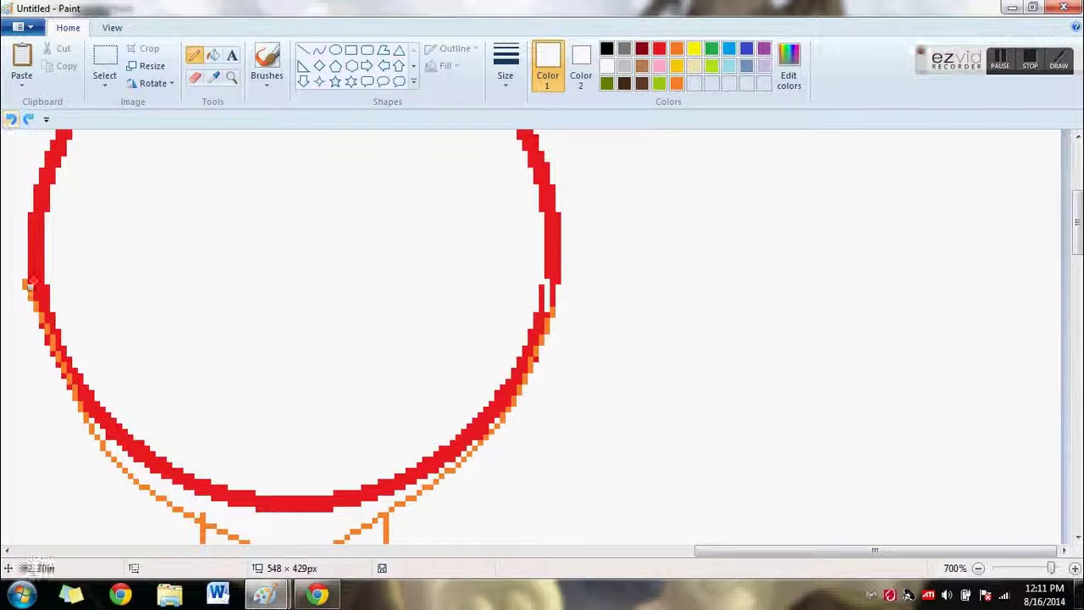
drag(37, 275, 40, 287)
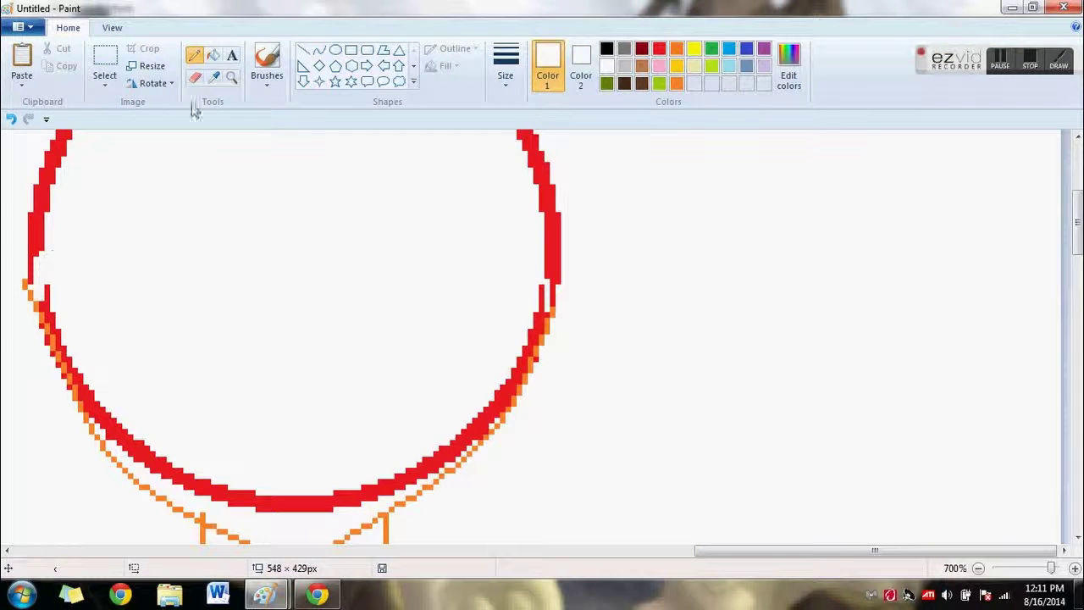
key(ctrl+z)
click(26, 284)
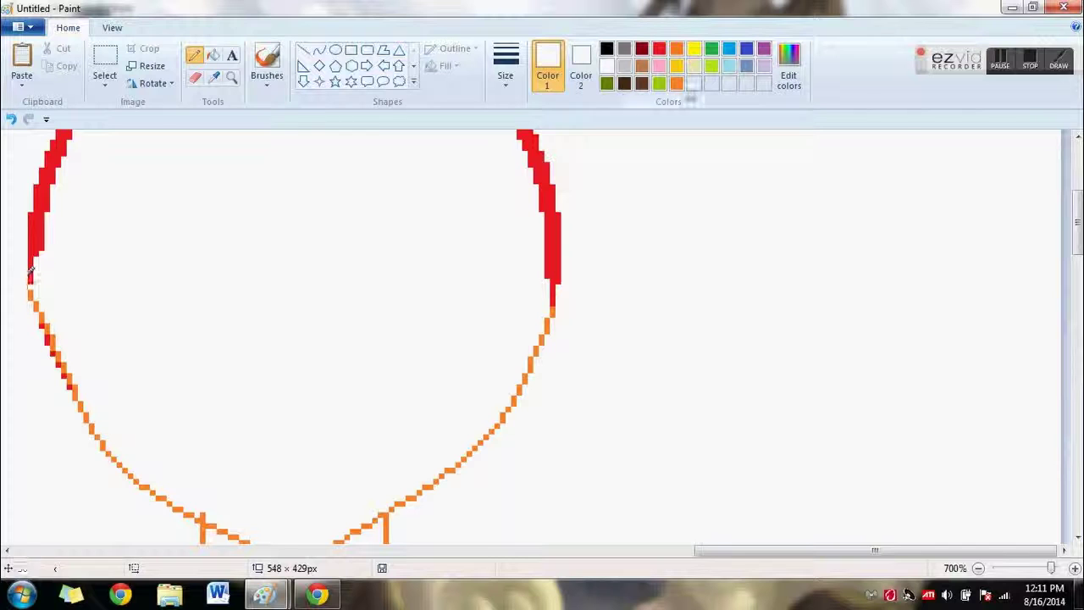
Step: Pencil the gap at the end of the jaw line in orange and fill the remaining red head outline with orange
click(678, 83)
click(31, 288)
drag(1051, 568, 1008, 570)
click(229, 80)
double_click(169, 165)
double_click(641, 235)
double_click(641, 234)
double_click(305, 222)
click(213, 56)
click(342, 249)
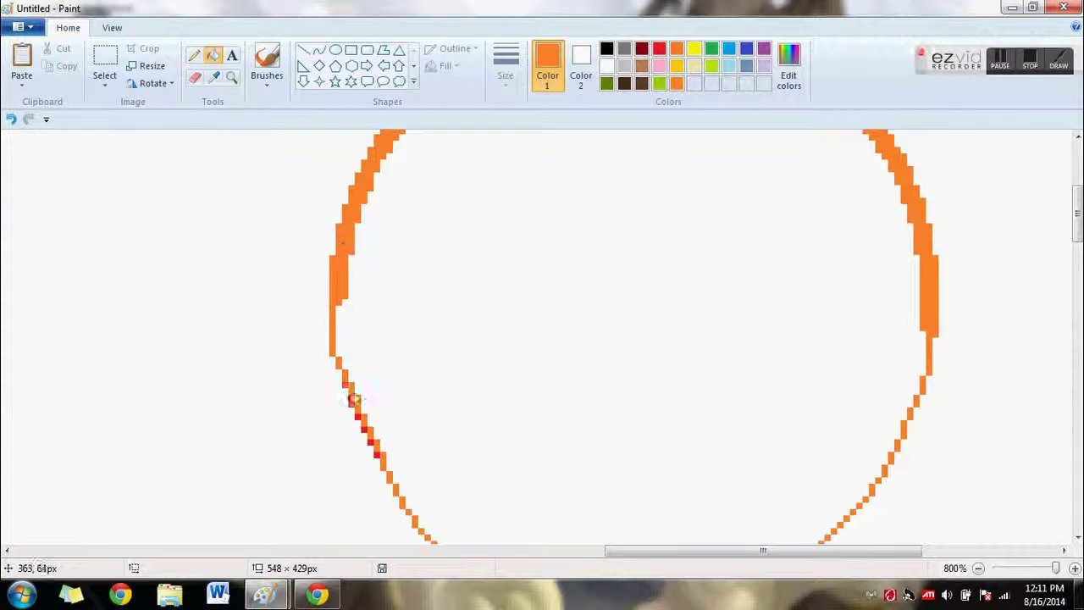
Step: Thin the left side and top of the orange head outline by pencilling its inner edge white, patching gaps in orange
click(194, 55)
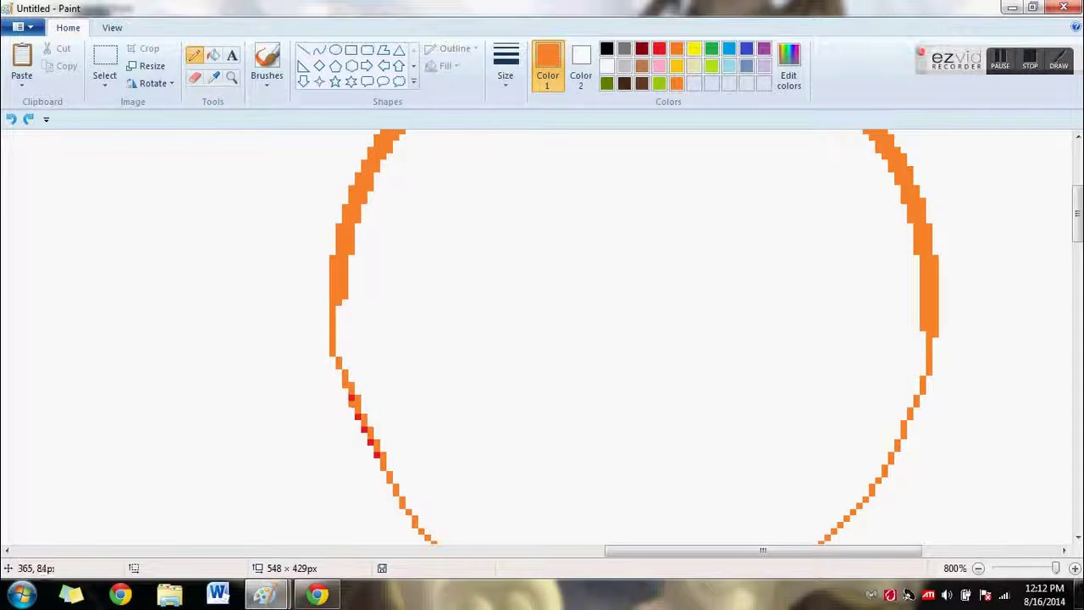
click(607, 66)
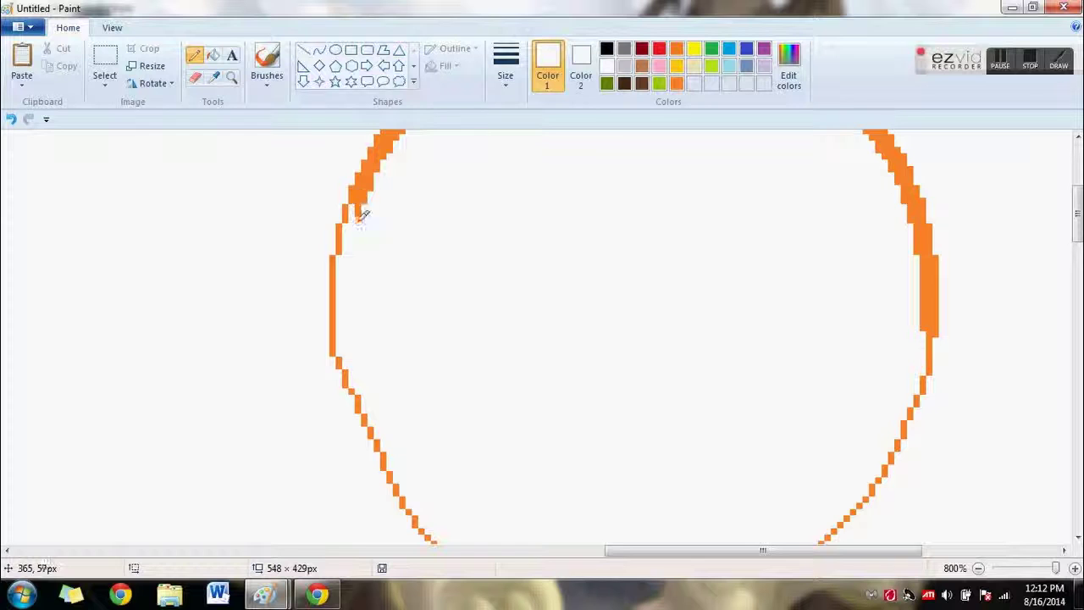
scroll(375, 312, up, 3)
drag(378, 310, 384, 283)
click(677, 49)
click(377, 284)
click(608, 66)
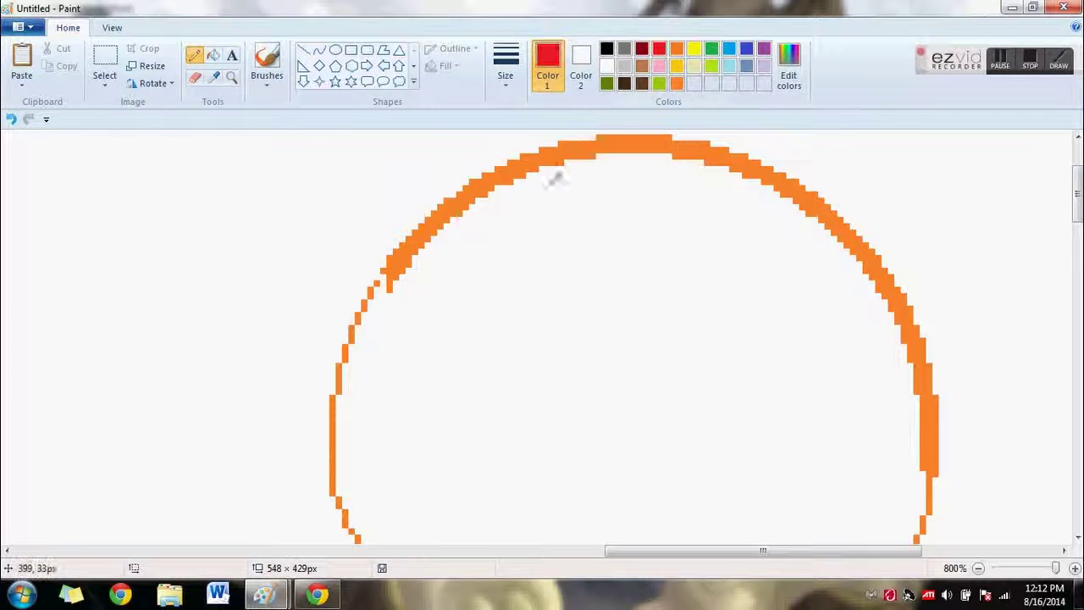
key(alt+Tab)
key(alt+Tab)
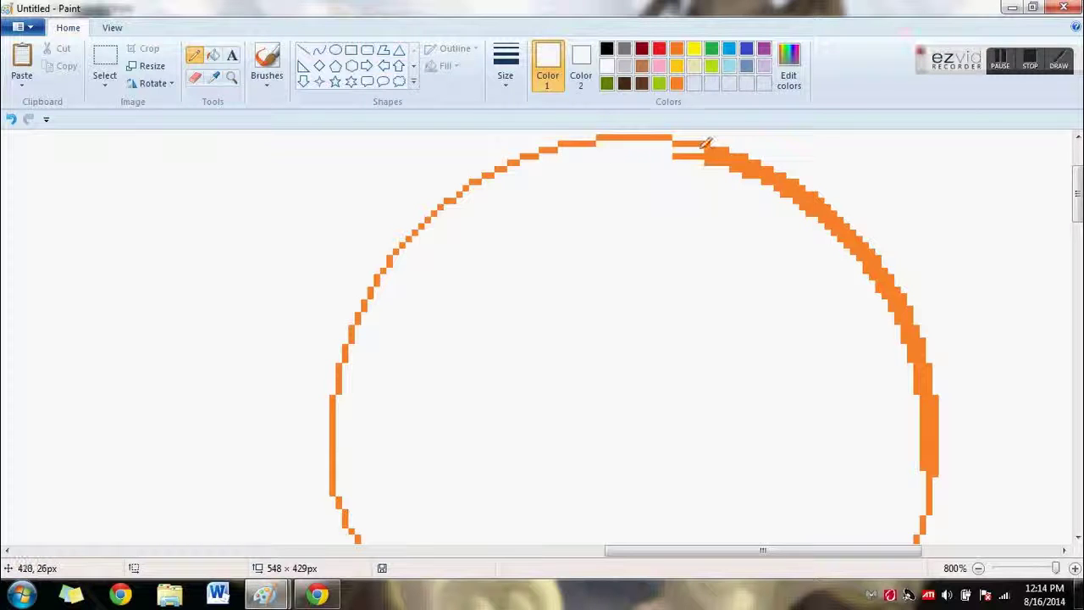
drag(722, 155, 750, 157)
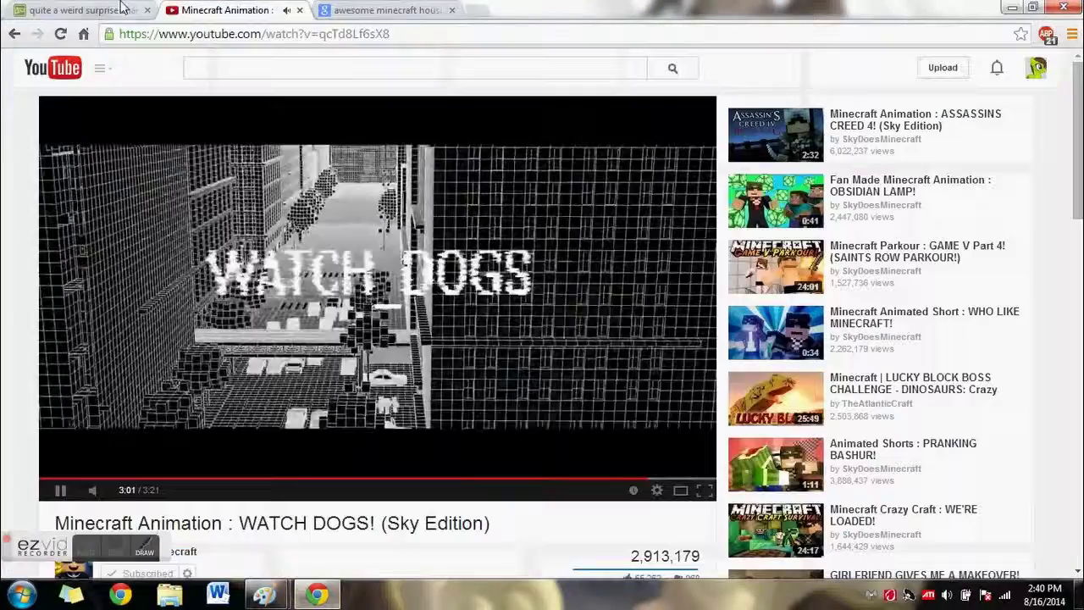
Step: Search YouTube for "aph apologize", open a video from the results and return to Paint
click(428, 68)
text(aph apologize)
key(Return)
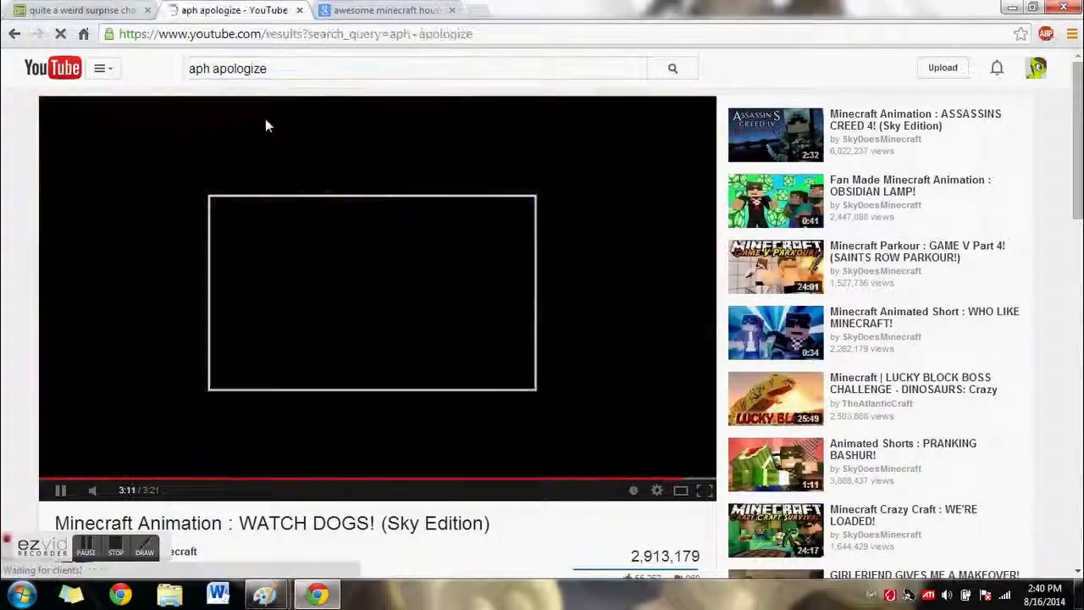
click(313, 174)
mouse_move(279, 594)
click(279, 550)
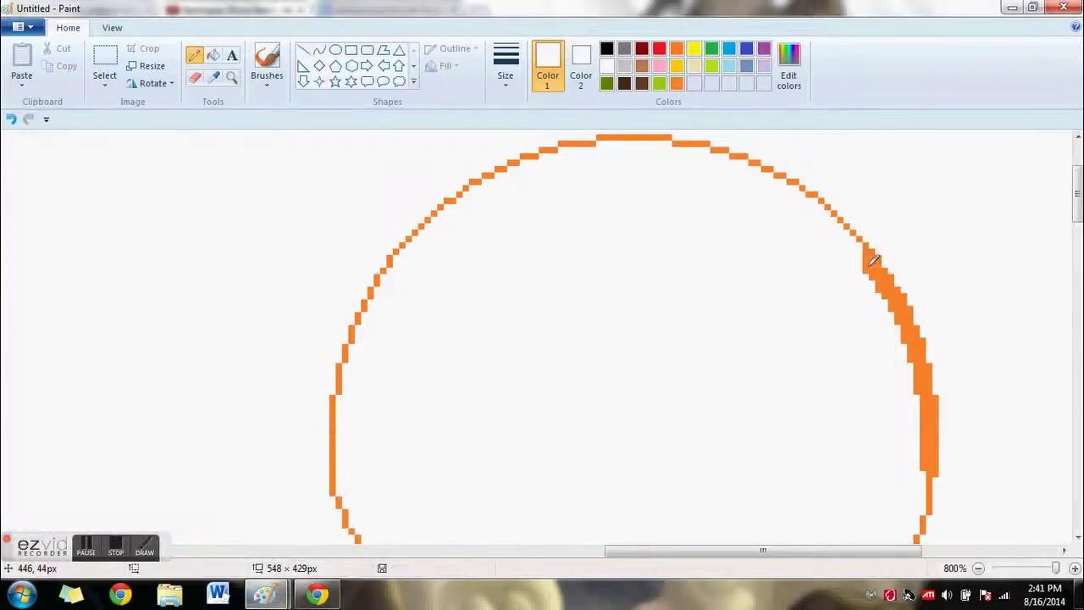
Step: Thin the remaining thick right side of the head outline with white pencil, restoring any erased outline pixels in orange
drag(888, 275, 906, 332)
click(677, 82)
click(892, 284)
click(607, 66)
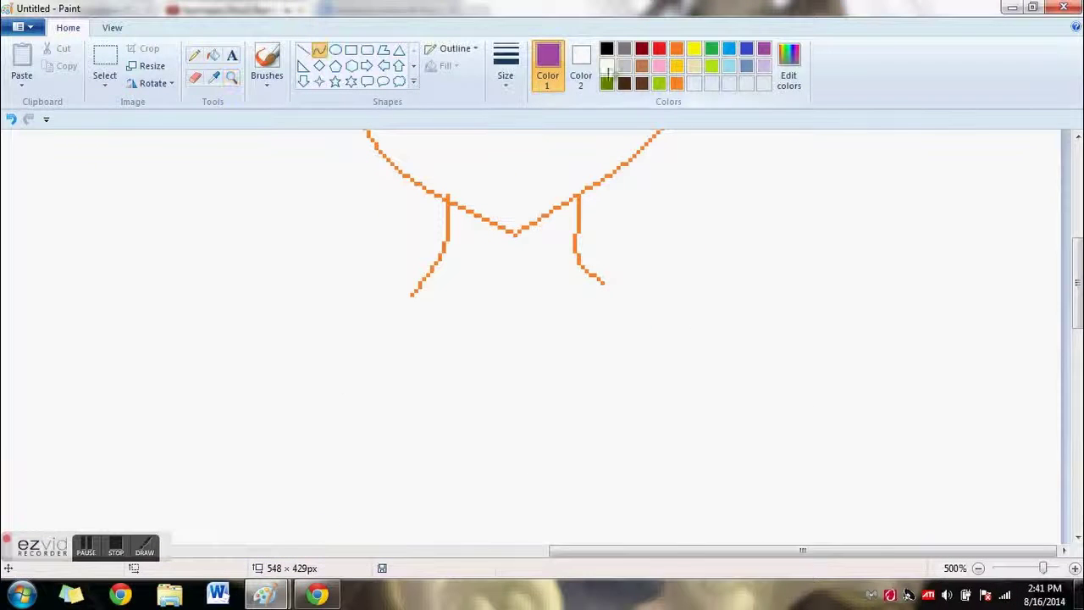
Step: Draw a dark green V-shaped collar edge below the neck and the curved right flap with fold lines
click(607, 82)
mouse_move(539, 318)
mouse_down()
mouse_move(658, 236)
mouse_move(590, 314)
mouse_move(640, 295)
mouse_move(638, 282)
mouse_up()
click(598, 275)
click(598, 275)
click(641, 309)
click(641, 309)
click(623, 298)
mouse_move(639, 281)
mouse_down()
mouse_move(642, 296)
mouse_move(570, 334)
mouse_move(412, 254)
mouse_up()
click(619, 329)
click(619, 330)
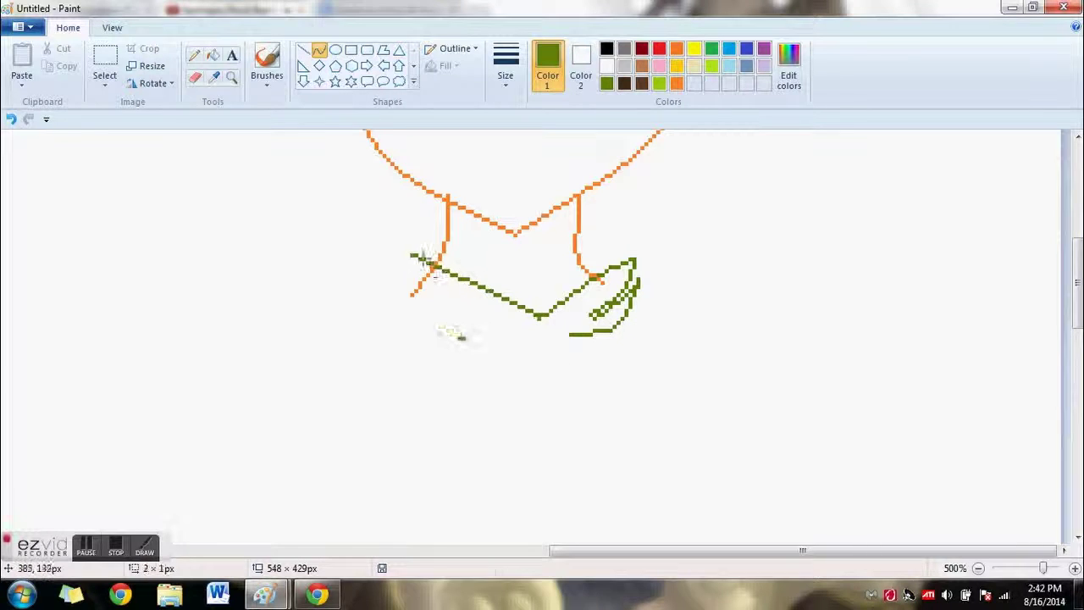
Step: Complete the collar with a curved lower edge, the left flap and short dark green fold lines
click(536, 385)
click(537, 385)
drag(562, 339, 400, 269)
click(479, 353)
click(479, 353)
click(409, 266)
drag(591, 303, 613, 290)
click(653, 355)
mouse_move(422, 289)
mouse_down()
mouse_move(232, 535)
mouse_move(281, 573)
mouse_up()
click(301, 320)
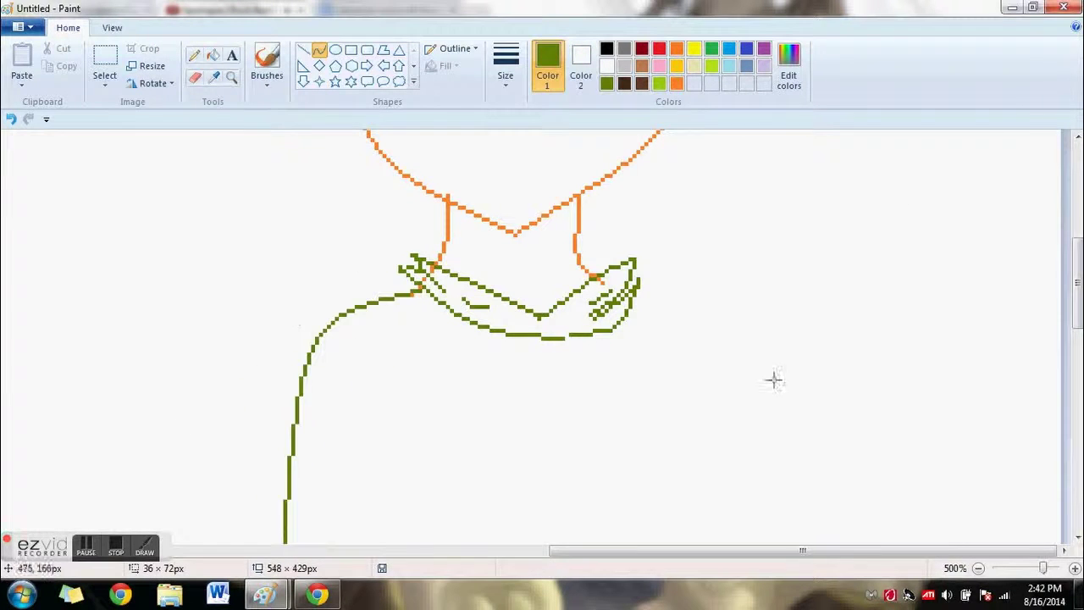
drag(1042, 569, 1026, 569)
click(11, 119)
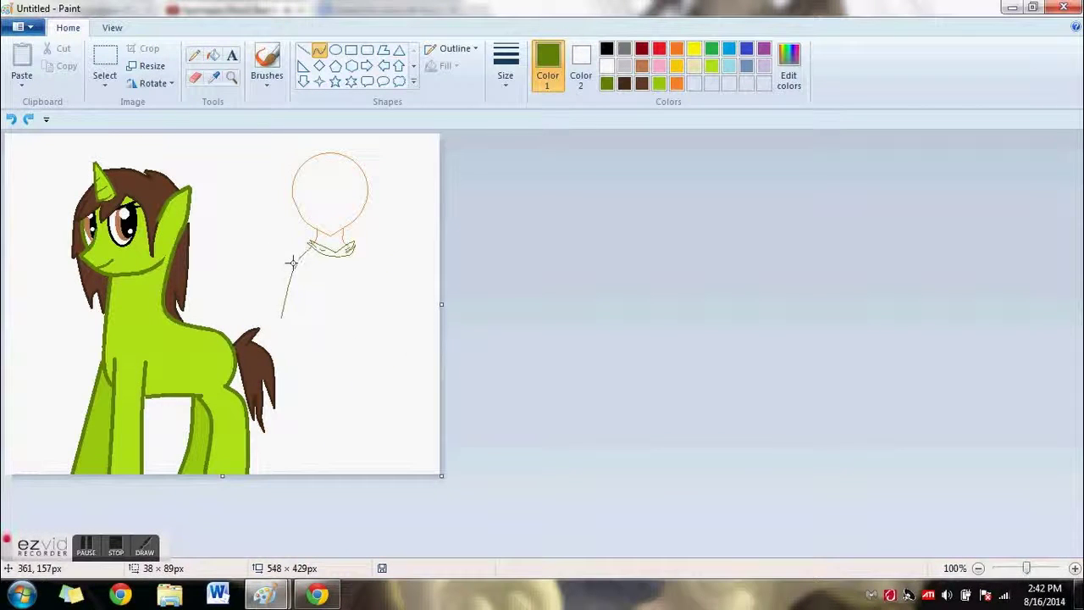
drag(362, 269, 368, 270)
click(11, 119)
click(12, 120)
Step: Create a light peach custom colour with red 255, green 224, blue 204 and fill the face and neck with it
click(231, 78)
click(382, 232)
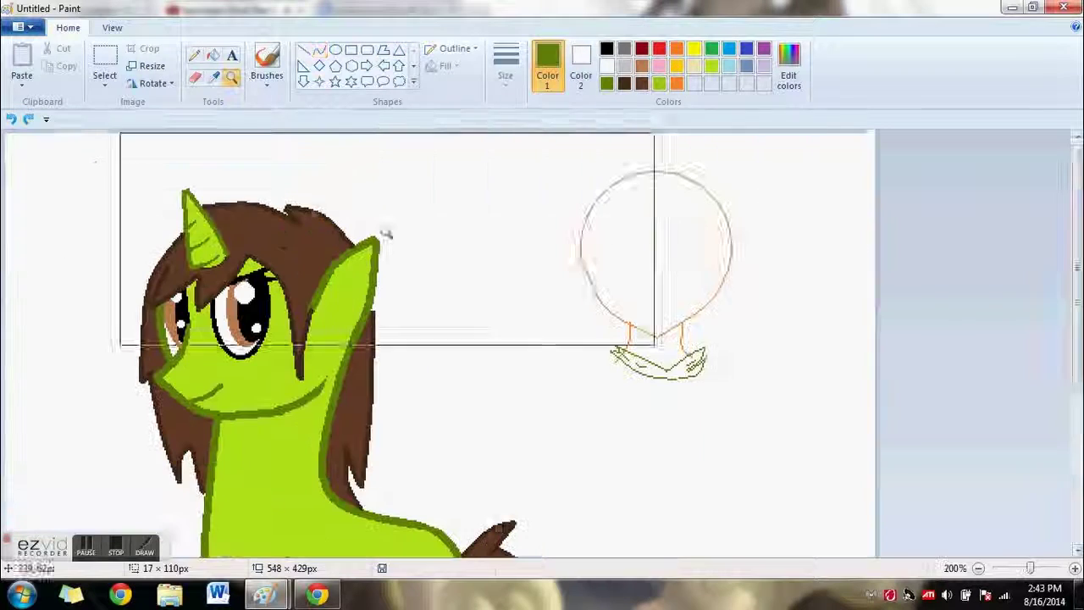
scroll(382, 232, down, 1)
click(676, 83)
click(776, 88)
click(787, 76)
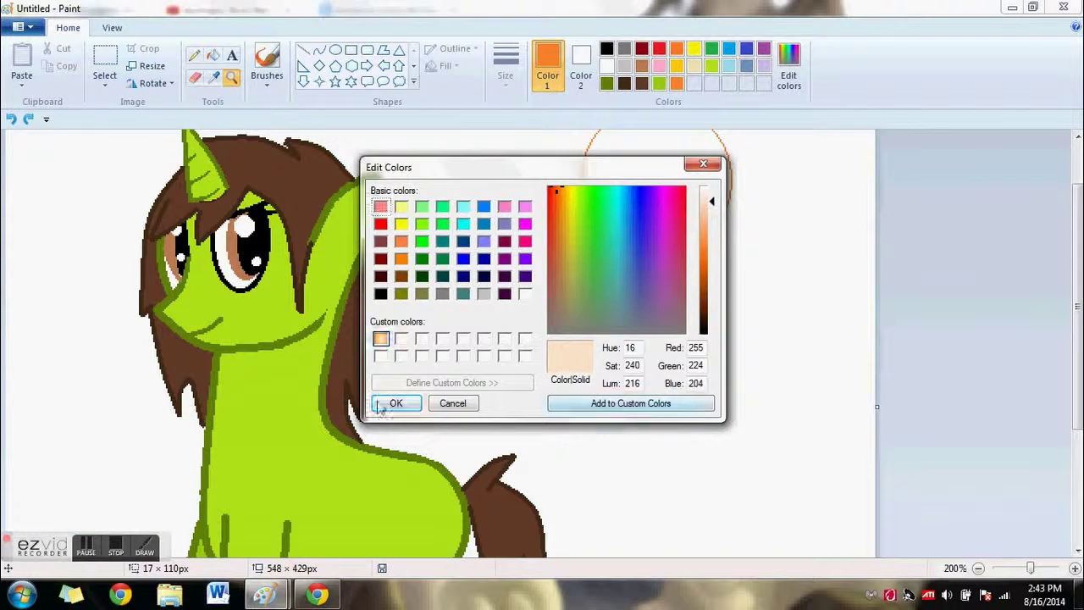
click(394, 404)
click(212, 55)
click(670, 169)
Step: Draw the left shoulder and outer sleeve as one long dark green curve descending from the collar
click(320, 50)
click(607, 83)
click(194, 56)
drag(667, 304, 566, 482)
click(323, 49)
drag(584, 352, 574, 325)
click(11, 119)
drag(617, 295, 548, 483)
drag(592, 339, 584, 301)
Step: Draw the right shoulder and outer sleeve as a long dark green curve down from the collar
drag(705, 287, 711, 480)
mouse_move(718, 343)
mouse_down()
mouse_move(733, 327)
mouse_move(718, 485)
mouse_move(728, 496)
mouse_up()
click(11, 119)
drag(722, 356, 723, 315)
click(317, 594)
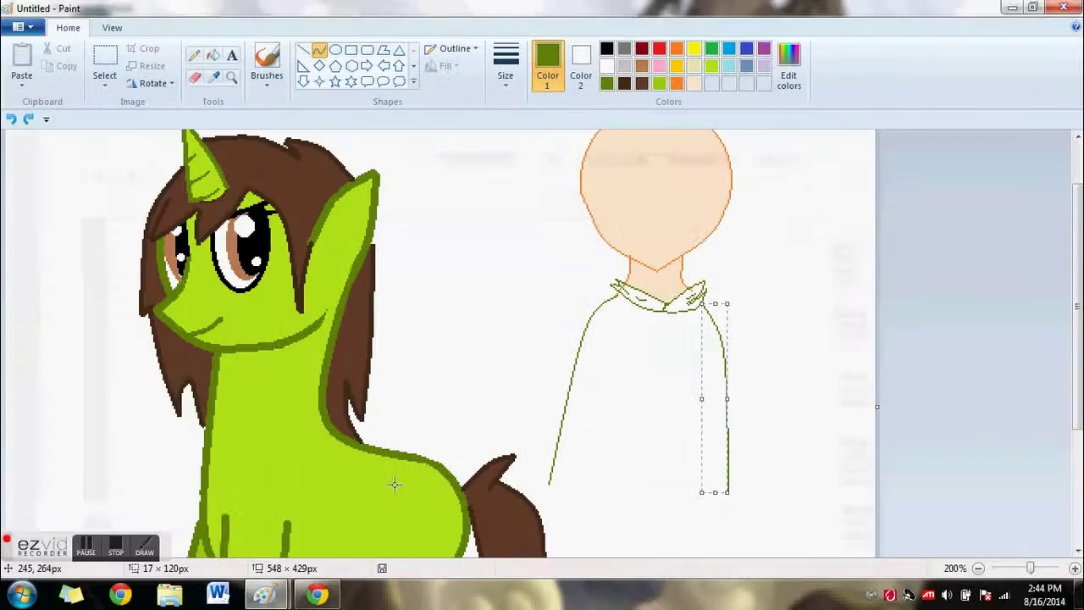
key(alt+Tab)
Step: Draw dark green chest curves on both sides of the torso and the waist line on its left side
drag(611, 355, 654, 400)
drag(630, 364, 638, 408)
drag(706, 335, 681, 409)
drag(616, 475, 624, 466)
click(696, 383)
Step: Draw the right waist curve in dark green and close the shirt with a hem about 68 px wide
drag(700, 387, 717, 562)
drag(660, 413, 15, 122)
click(15, 121)
click(29, 121)
drag(696, 386, 710, 525)
click(700, 465)
drag(1078, 356, 1078, 468)
drag(609, 324, 708, 332)
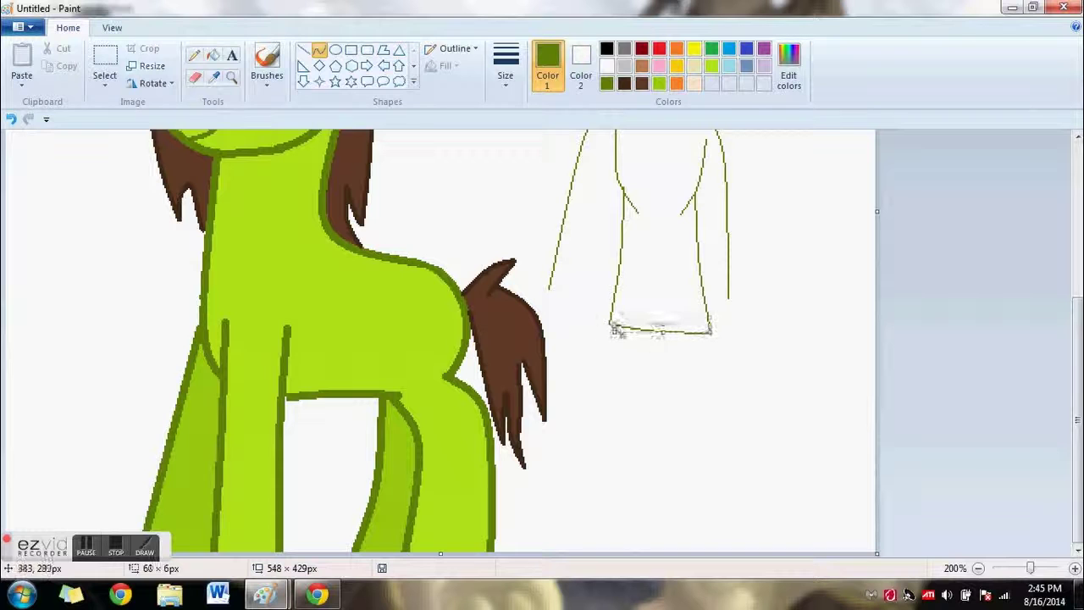
Step: Draw two trouser legs in blue-gray from the hem to the canvas edge, separated by a centre line
click(746, 66)
drag(610, 321, 628, 550)
drag(711, 330, 676, 552)
click(716, 402)
drag(658, 331, 657, 552)
click(657, 415)
Step: Draw the left sleeve's inner edge in dark green and close the right sleeve with a slanted cuff
mouse_move(1078, 415)
mouse_down()
mouse_move(1078, 278)
mouse_move(1078, 342)
mouse_up()
click(606, 83)
drag(617, 310, 593, 439)
click(602, 399)
drag(728, 432, 701, 439)
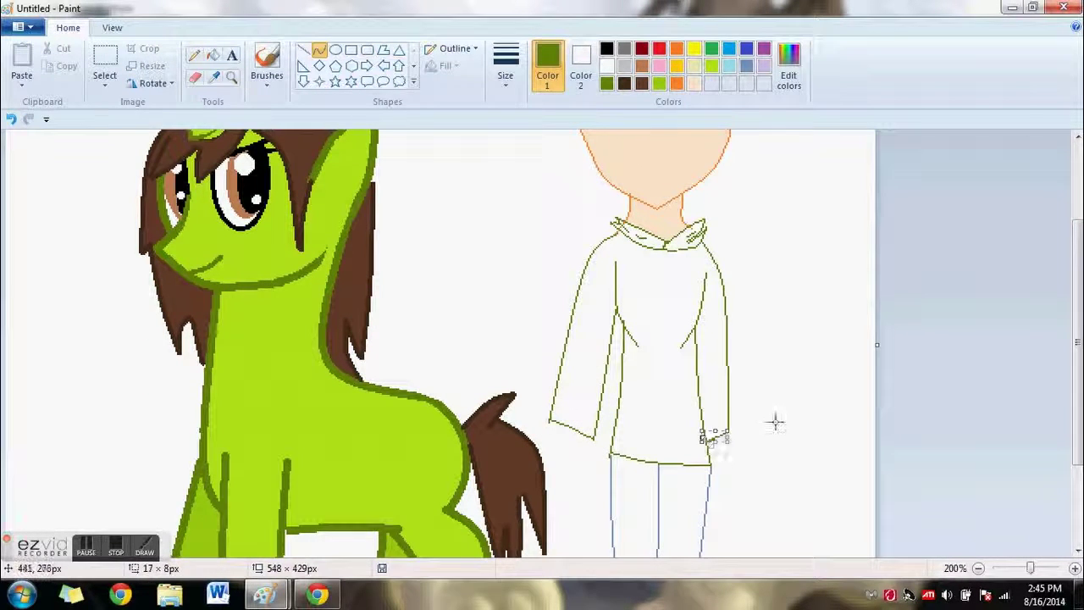
Step: Fill the shirt body and both halves of the collar with the custom lime green
drag(1078, 342, 1078, 275)
click(231, 78)
triple_click(664, 321)
click(213, 55)
click(659, 84)
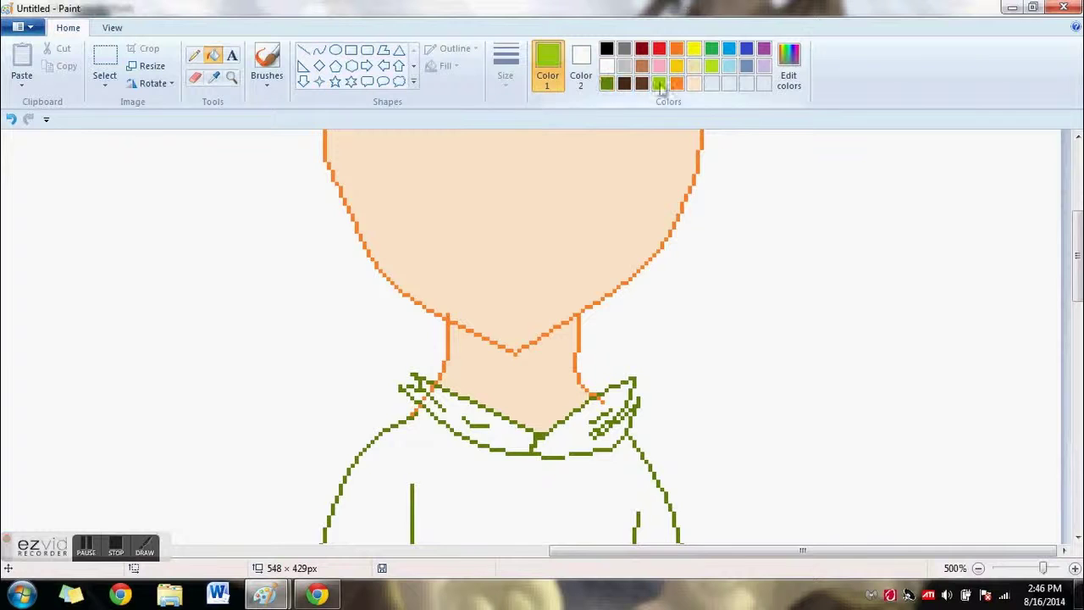
click(525, 500)
click(575, 432)
click(500, 433)
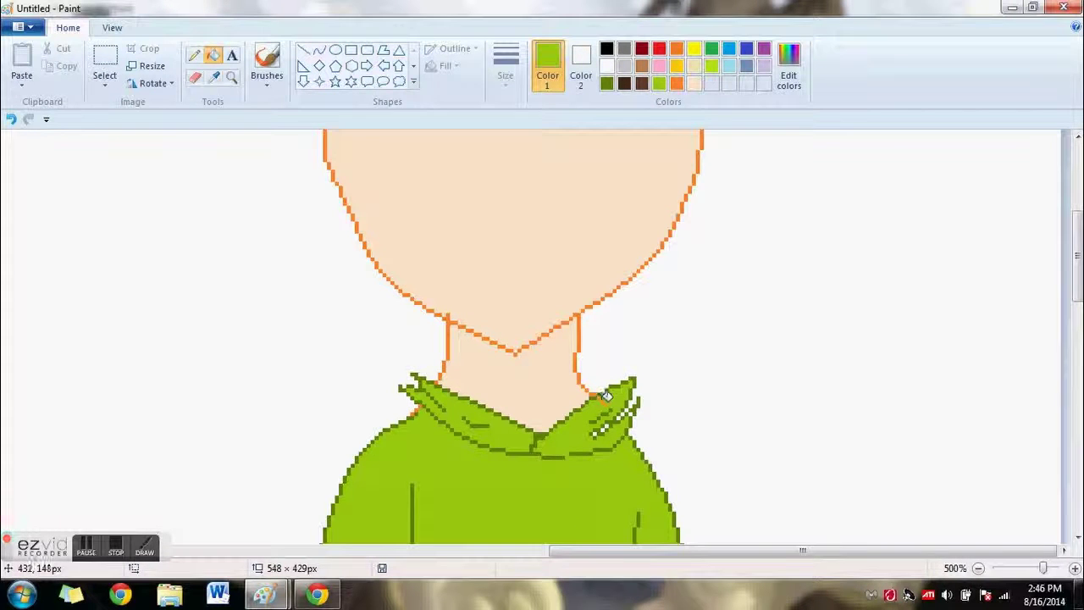
Step: Draw a small curved orange mouth above the chin and a short slanted nose line above it
scroll(693, 337, up, 3)
click(607, 48)
click(319, 51)
click(676, 83)
mouse_move(463, 413)
mouse_down()
mouse_move(542, 418)
mouse_move(495, 427)
mouse_up()
click(12, 120)
click(10, 119)
drag(532, 330, 521, 354)
Step: Try drawing curved dark brown eyebrows across the upper part of the face
scroll(562, 223, up, 1)
click(606, 49)
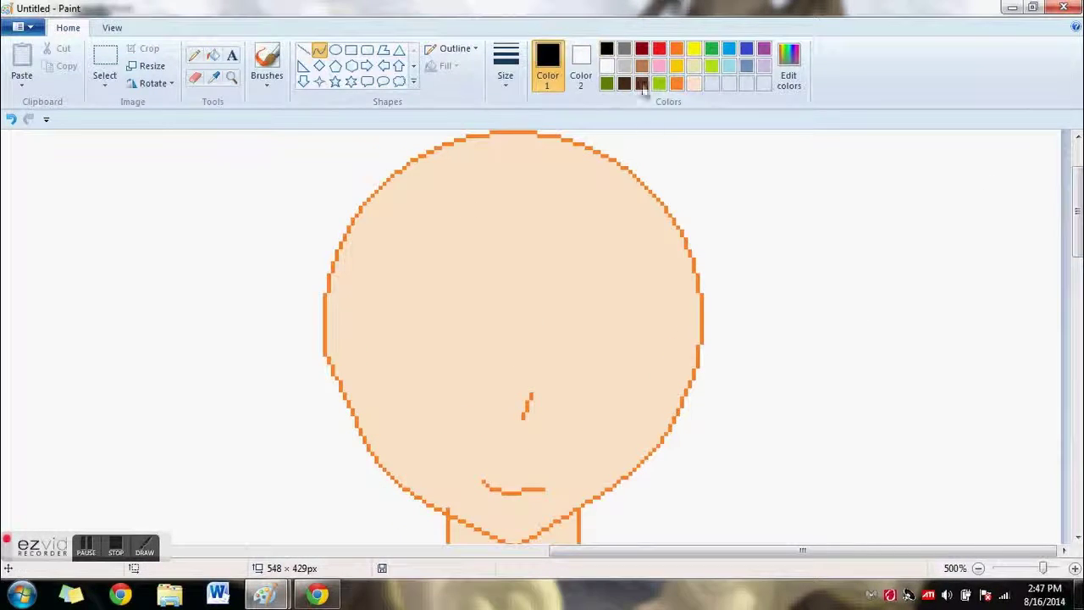
click(624, 84)
drag(468, 298, 368, 296)
drag(417, 295, 419, 283)
drag(553, 306, 656, 310)
click(11, 119)
click(105, 58)
key(ctrl+z)
click(28, 119)
Step: Set the background colour to light peach and reposition the curved left eyebrow
drag(351, 320, 479, 263)
mouse_move(457, 287)
mouse_down()
mouse_move(551, 277)
mouse_move(425, 300)
mouse_up()
click(583, 68)
click(695, 84)
mouse_move(343, 255)
mouse_down()
mouse_move(370, 327)
mouse_move(486, 328)
mouse_up()
mouse_move(428, 298)
mouse_down()
mouse_move(429, 331)
mouse_move(455, 317)
mouse_move(407, 322)
mouse_up()
click(578, 322)
click(548, 68)
click(607, 48)
click(320, 49)
click(506, 85)
click(540, 174)
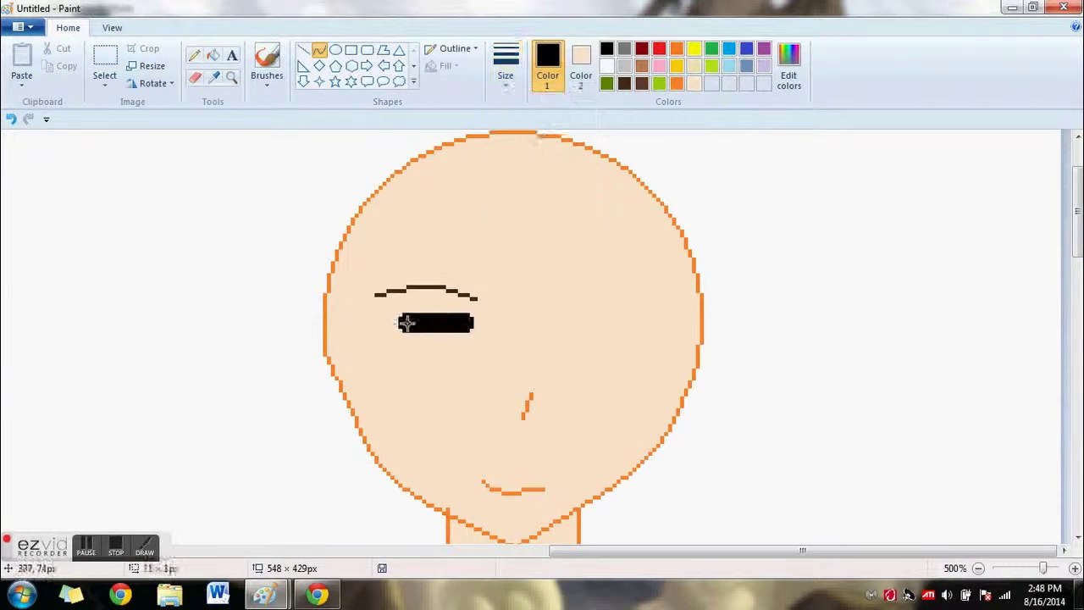
click(11, 119)
click(11, 118)
Step: Draw a straight dark brown left eyebrow slanting down toward the nose, and try a matching one on the right
click(625, 83)
mouse_move(461, 300)
mouse_down()
mouse_move(364, 286)
mouse_move(405, 314)
mouse_move(357, 275)
mouse_up()
click(11, 118)
click(304, 50)
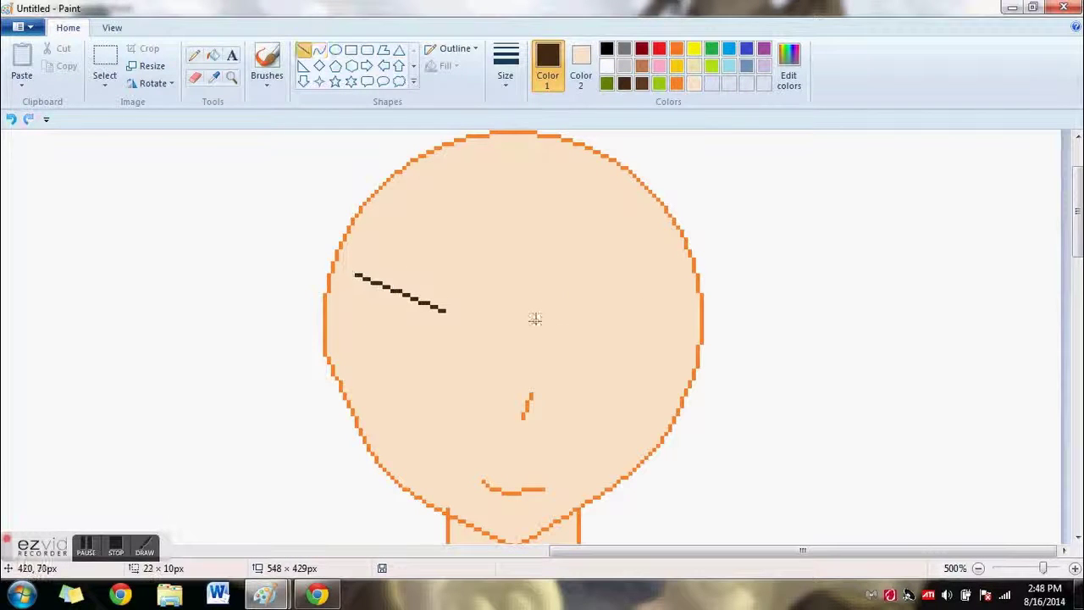
drag(537, 329, 669, 290)
click(11, 118)
Step: Draw a thick arched black upper eyelid below the left eyebrow, using a thinner line size after the first attempt
click(607, 48)
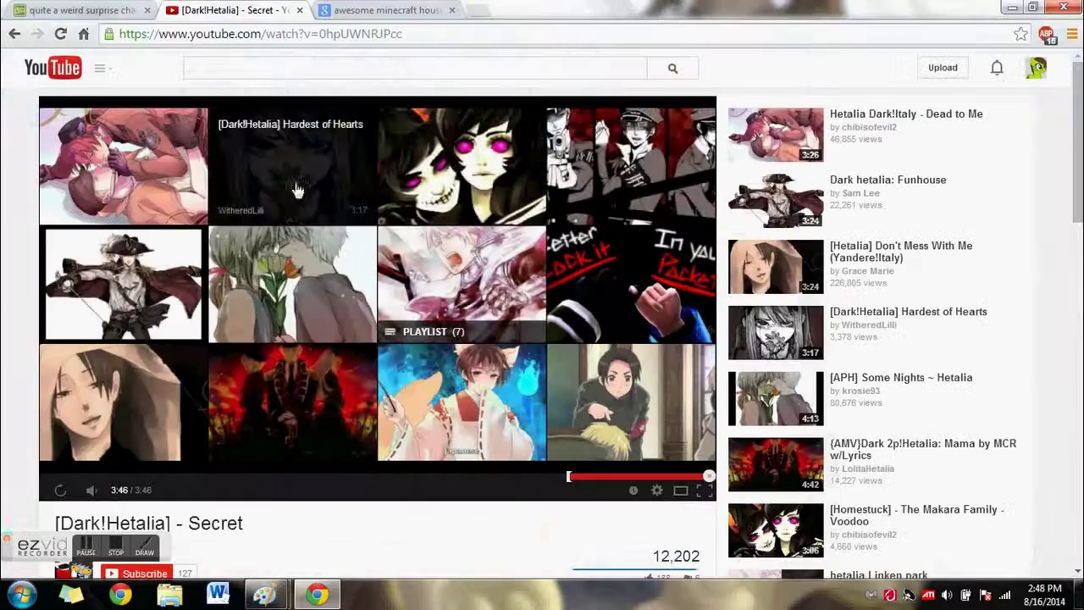
click(506, 66)
click(535, 170)
mouse_move(430, 317)
mouse_down()
mouse_move(348, 319)
mouse_move(363, 337)
mouse_move(354, 326)
mouse_move(449, 346)
mouse_up()
click(11, 121)
click(506, 66)
click(536, 140)
click(11, 119)
click(319, 50)
click(412, 325)
mouse_move(454, 352)
mouse_down()
mouse_move(366, 351)
mouse_move(407, 336)
mouse_move(458, 354)
mouse_move(395, 325)
mouse_up()
click(694, 83)
click(11, 119)
key(ctrl+z)
key(ctrl+z)
drag(460, 356, 391, 325)
key(ctrl+z)
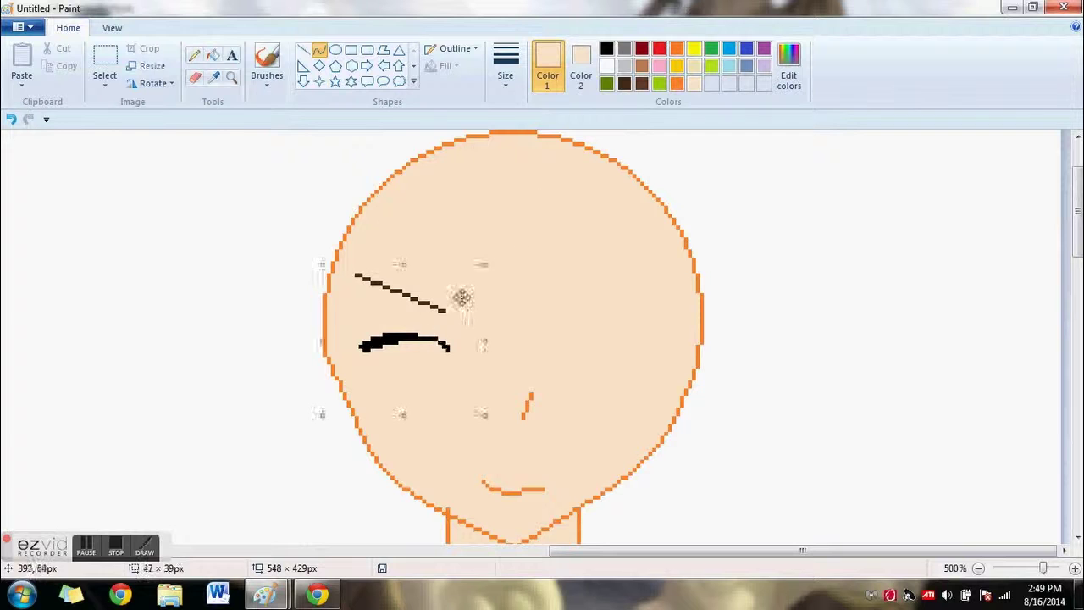
Step: Add a short black eyelash at the outer corner of the left eyelid with the Pencil tool
click(195, 55)
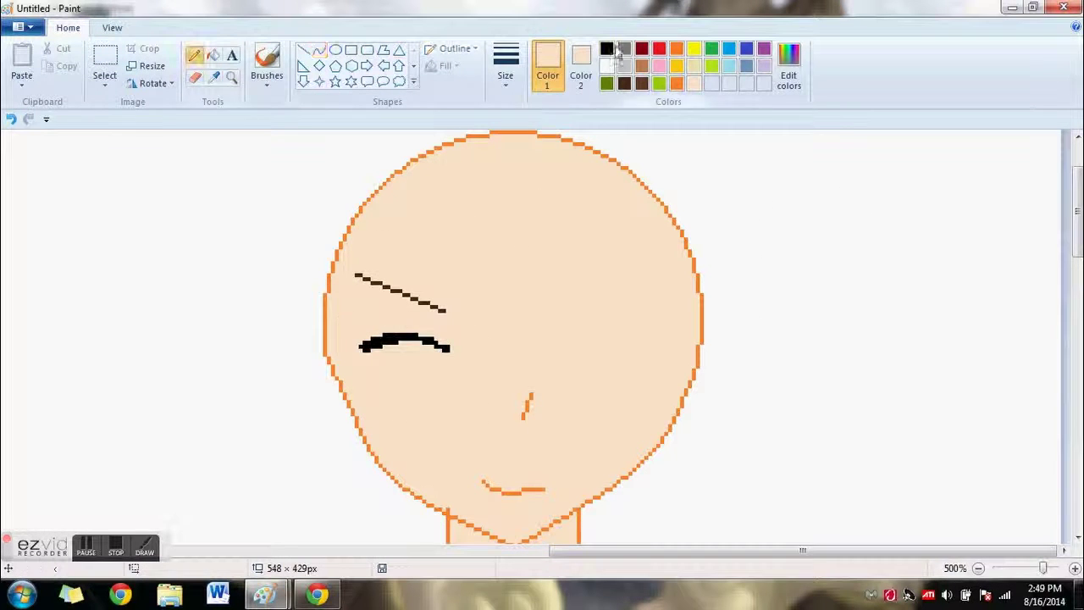
click(607, 49)
drag(369, 340, 359, 333)
Step: Draw a brown upright oval iris beneath the left eyelid and fill it with the same brown
click(335, 50)
click(642, 66)
drag(393, 390, 423, 328)
drag(408, 357, 391, 383)
drag(394, 428, 394, 413)
click(471, 416)
click(213, 55)
click(393, 378)
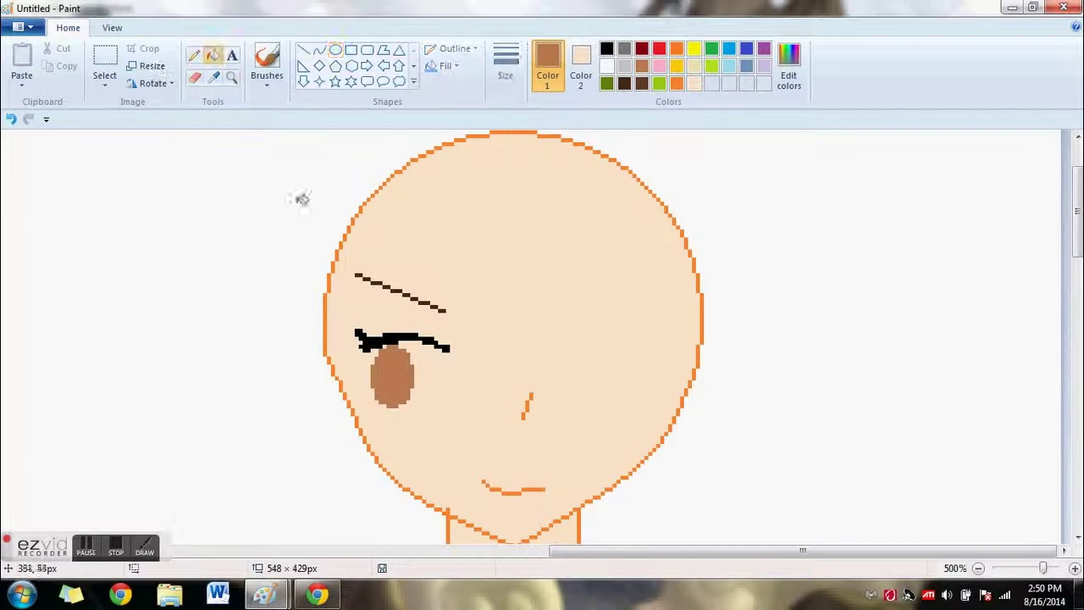
click(231, 77)
double_click(286, 281)
click(194, 55)
click(607, 66)
mouse_move(301, 239)
mouse_down()
mouse_move(304, 290)
mouse_move(347, 312)
mouse_move(313, 311)
mouse_move(398, 314)
mouse_up()
right_click(606, 49)
click(607, 48)
click(12, 120)
click(12, 120)
click(12, 120)
Step: Draw a curved black lower eyelid beneath the brown iris with the Curve tool at the thinnest line size
click(319, 50)
click(505, 66)
click(514, 110)
click(352, 311)
click(12, 119)
drag(1055, 569, 1060, 569)
mouse_move(342, 333)
mouse_down()
mouse_move(455, 340)
mouse_move(401, 336)
mouse_up()
click(395, 350)
click(12, 119)
drag(471, 334, 333, 336)
click(372, 359)
drag(411, 341, 453, 331)
click(568, 404)
Step: Outline the white of the left eye around the iris and fill it with white
click(195, 55)
click(607, 67)
mouse_move(463, 248)
mouse_down()
mouse_move(448, 316)
mouse_move(415, 327)
mouse_up()
click(214, 55)
click(437, 271)
Step: Touch up the edges of the left eye with light peach and white pencil strokes
click(195, 55)
click(694, 83)
click(453, 322)
drag(346, 333, 332, 328)
scroll(559, 309, up, 1)
click(606, 66)
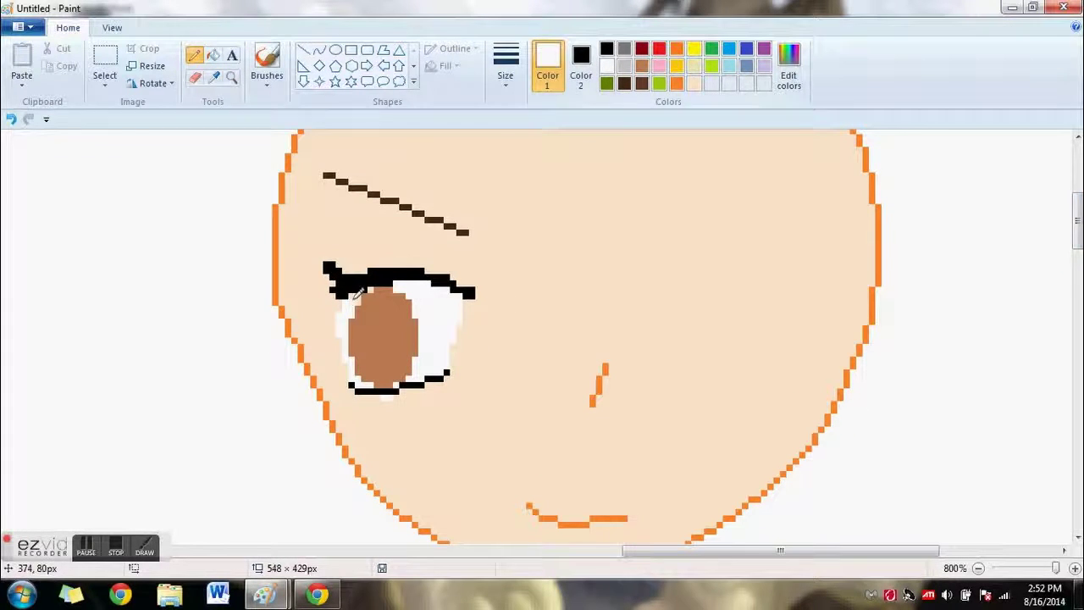
mouse_move(370, 289)
mouse_down()
mouse_move(354, 302)
mouse_move(452, 212)
mouse_up()
Step: Copy the left eye with its eyebrow and place the duplicate on the right side of the face
click(105, 60)
drag(344, 403, 434, 322)
drag(313, 231, 331, 378)
drag(497, 415, 298, 141)
click(64, 66)
click(21, 61)
mouse_move(72, 283)
mouse_down()
mouse_move(699, 269)
mouse_move(699, 287)
mouse_up()
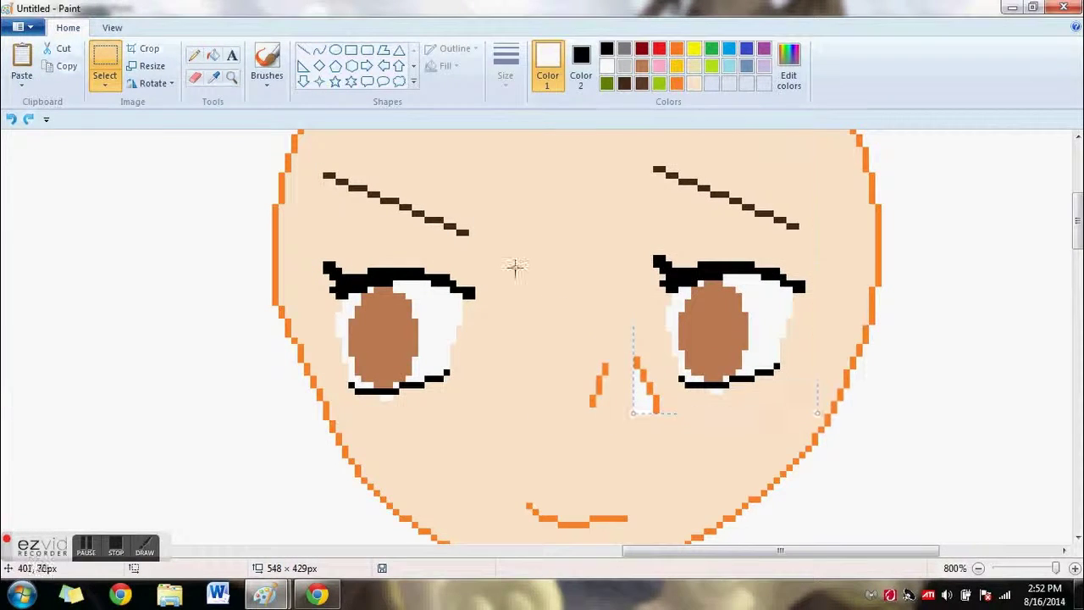
Step: Clean up the stray orange and white marks between the nose and the copied eye using light peach
click(195, 77)
click(580, 63)
click(659, 264)
click(194, 55)
click(607, 48)
key(ctrl+z)
click(693, 83)
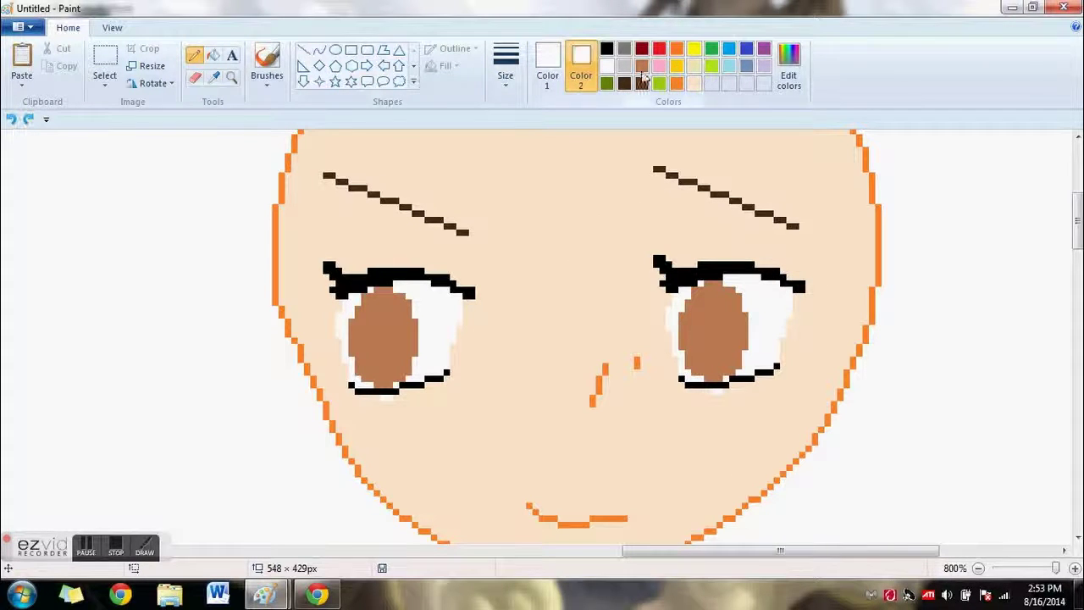
click(547, 64)
click(694, 83)
click(668, 264)
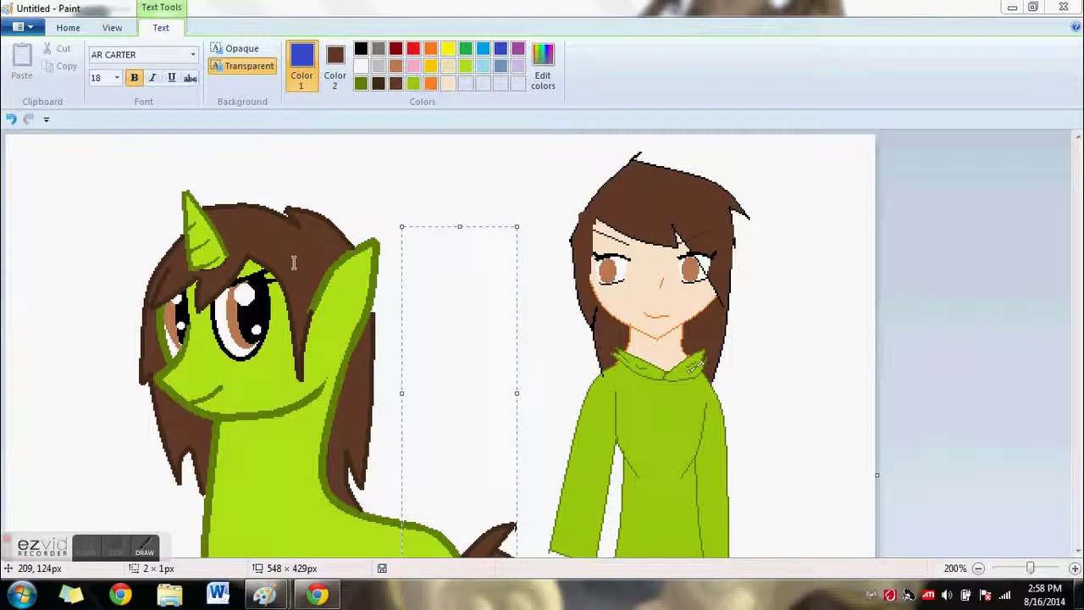
Step: Set the font size to 24 for the text box between the pony and the human character
click(67, 27)
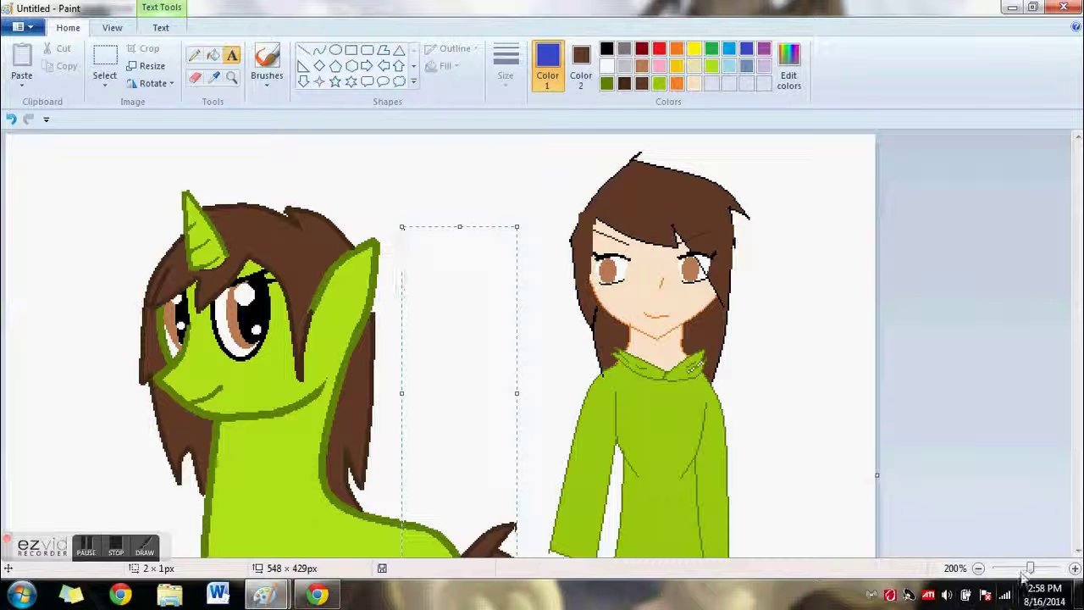
drag(1029, 568, 1021, 569)
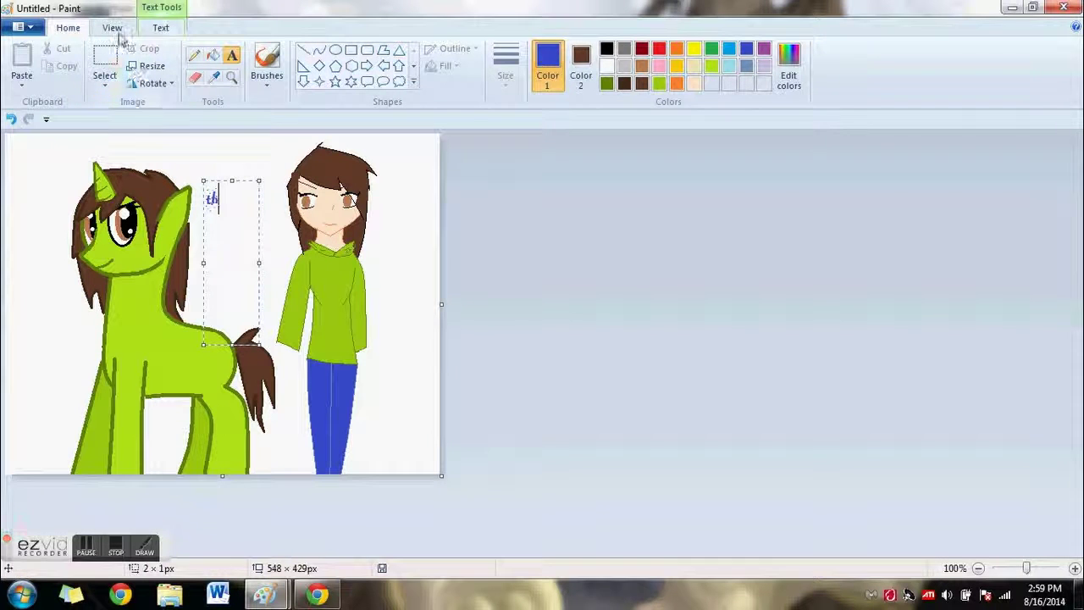
click(161, 28)
click(116, 77)
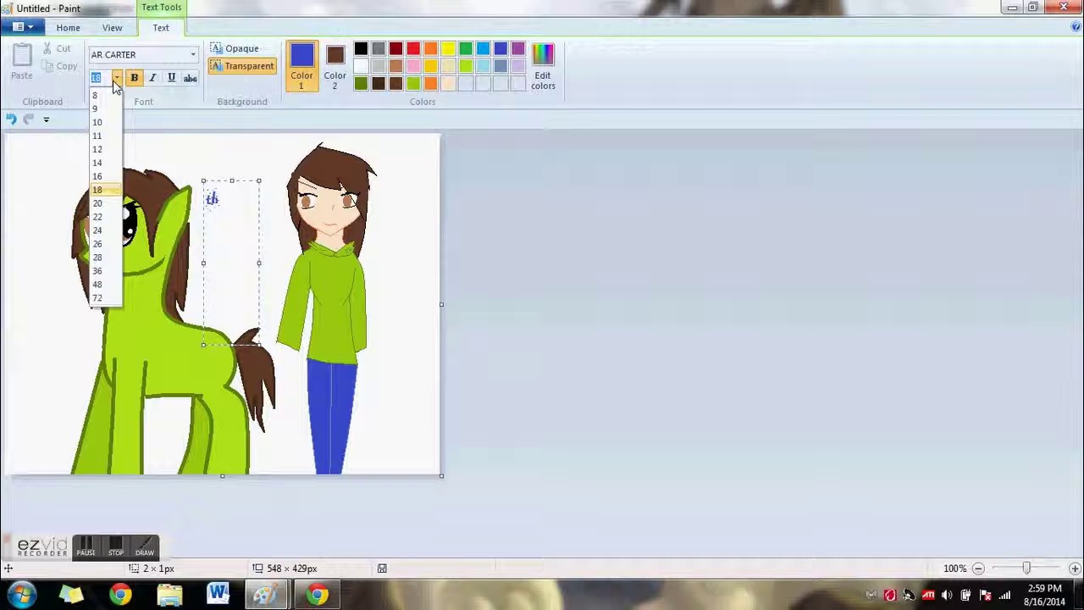
click(109, 217)
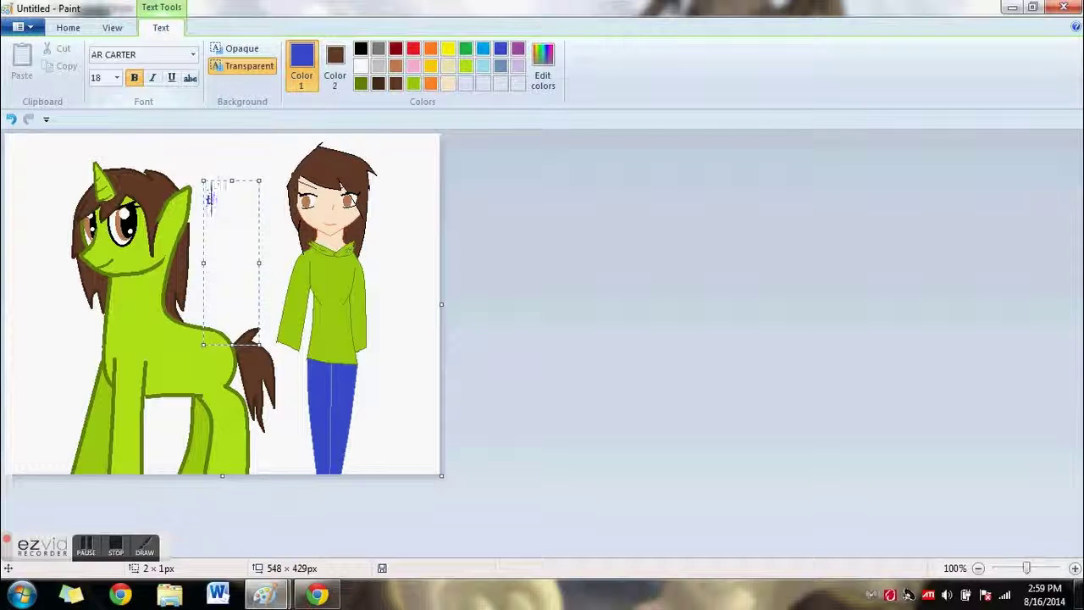
click(117, 78)
click(110, 194)
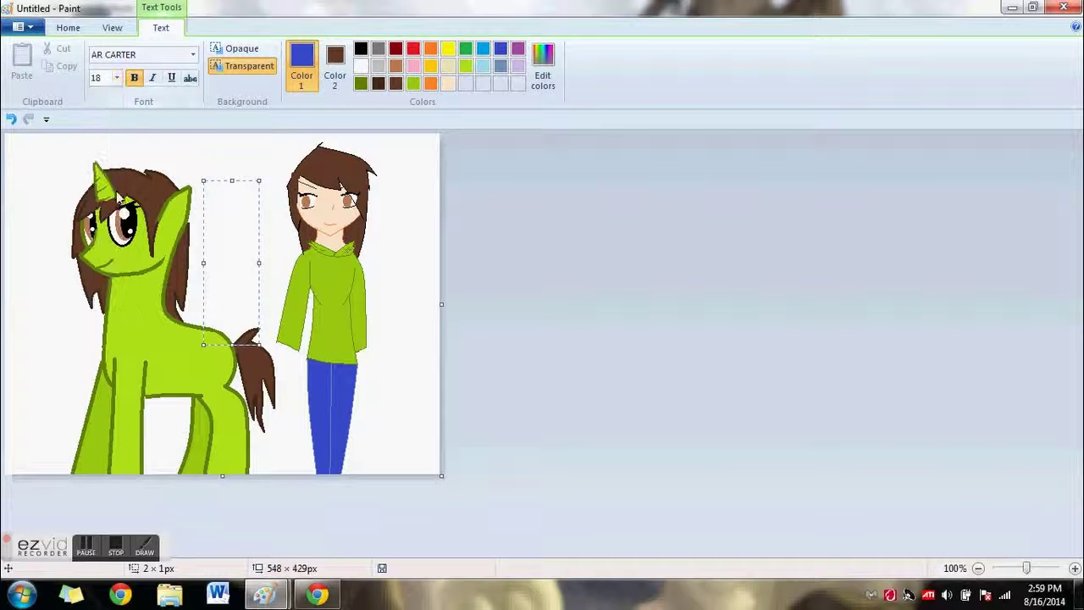
click(116, 77)
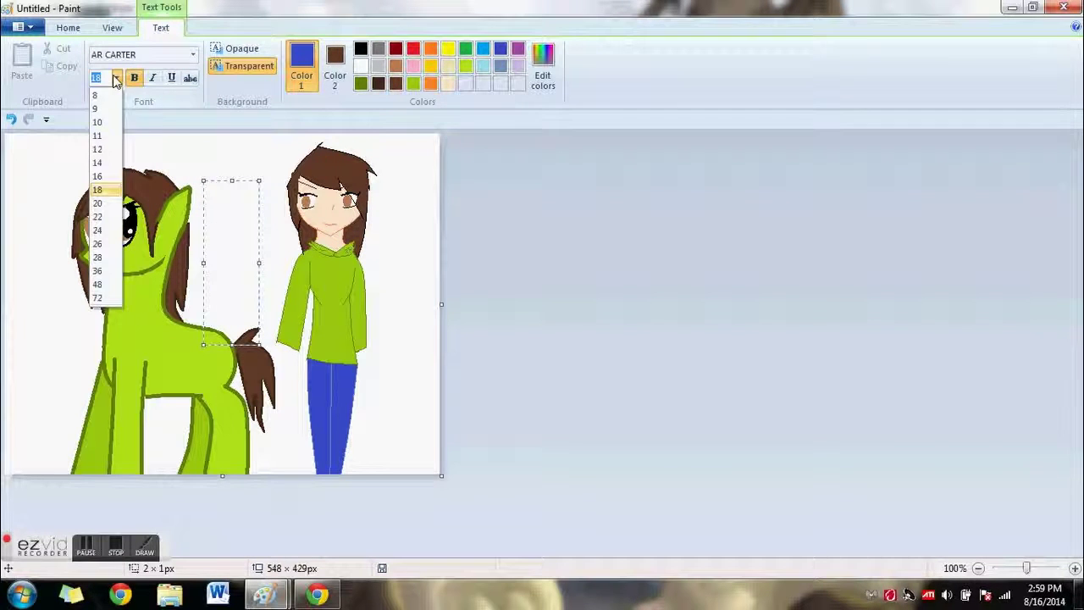
click(103, 222)
Step: Enter the text "thank u for 11 subs love" in the text box
text(thank)
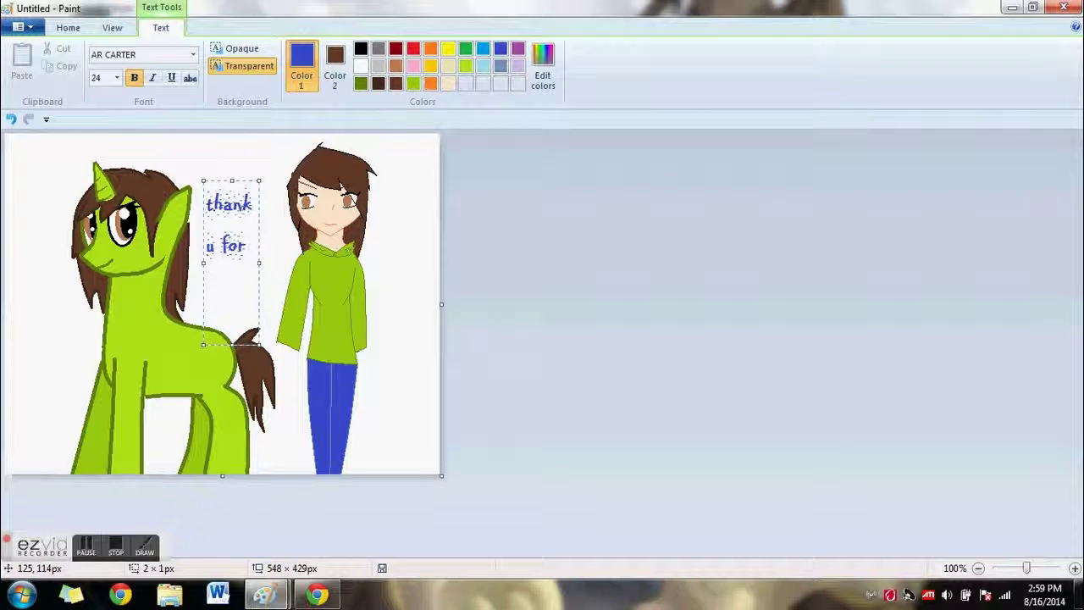
text(ubs)
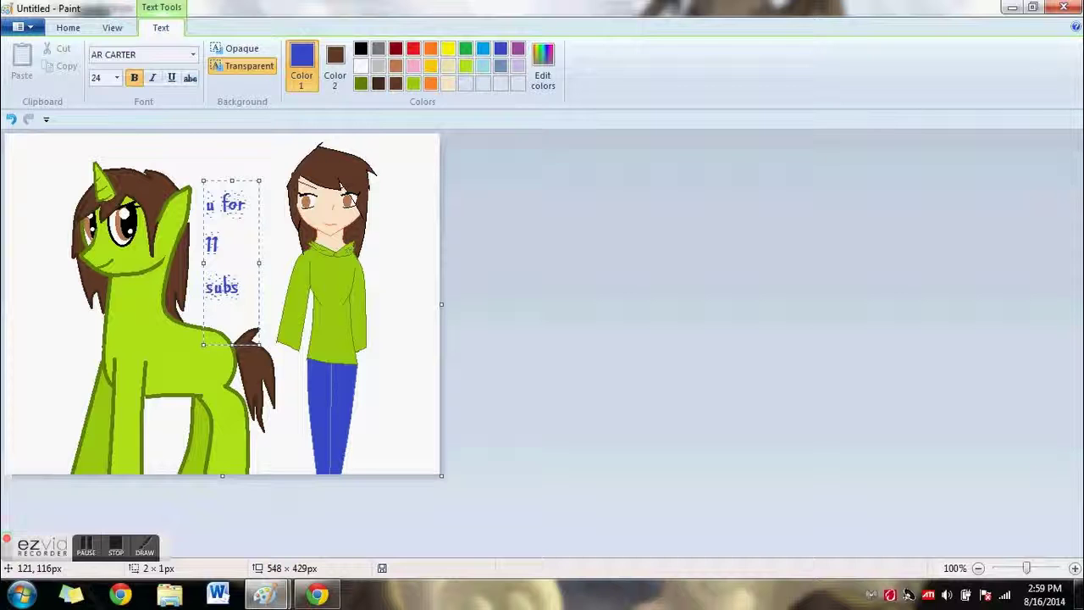
text( love)
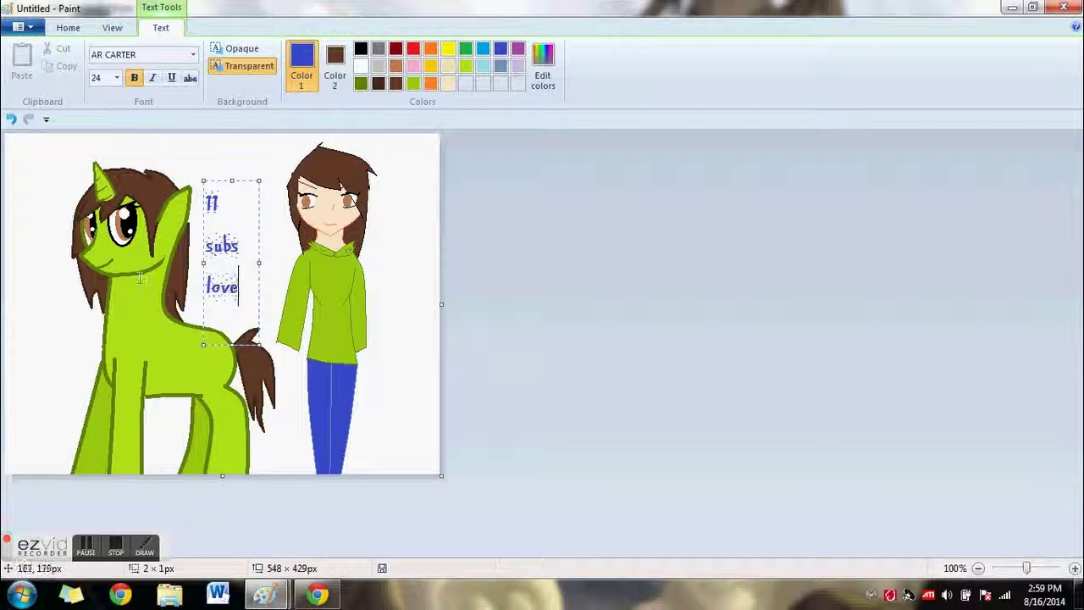
Step: Enlarge the text box to about 245 × 332 px across the human character and complete the message with "ya foreva be ur self :)"
drag(232, 347, 229, 441)
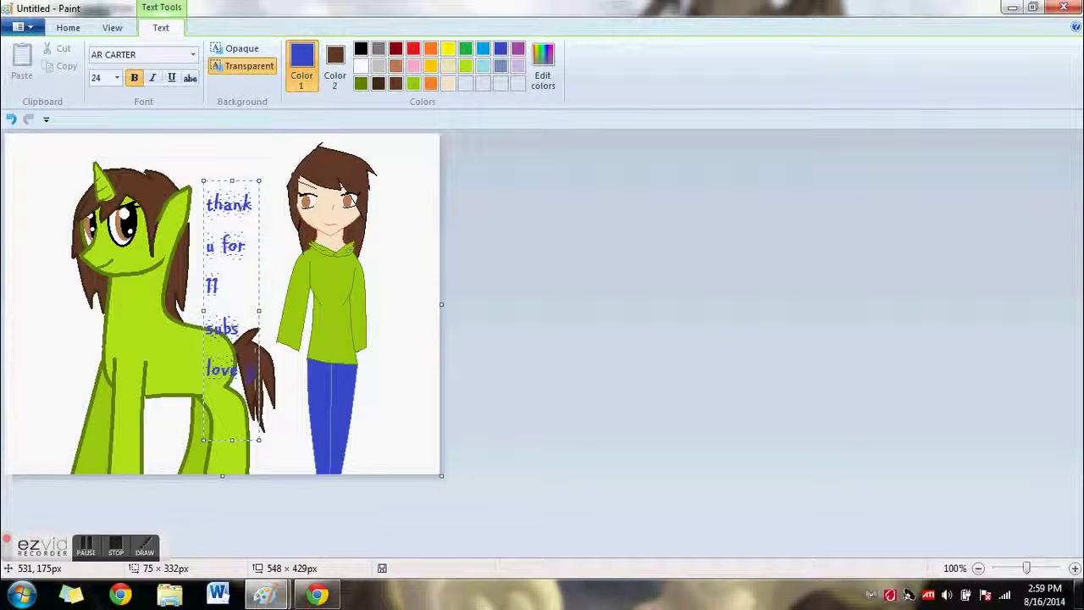
drag(259, 309, 394, 337)
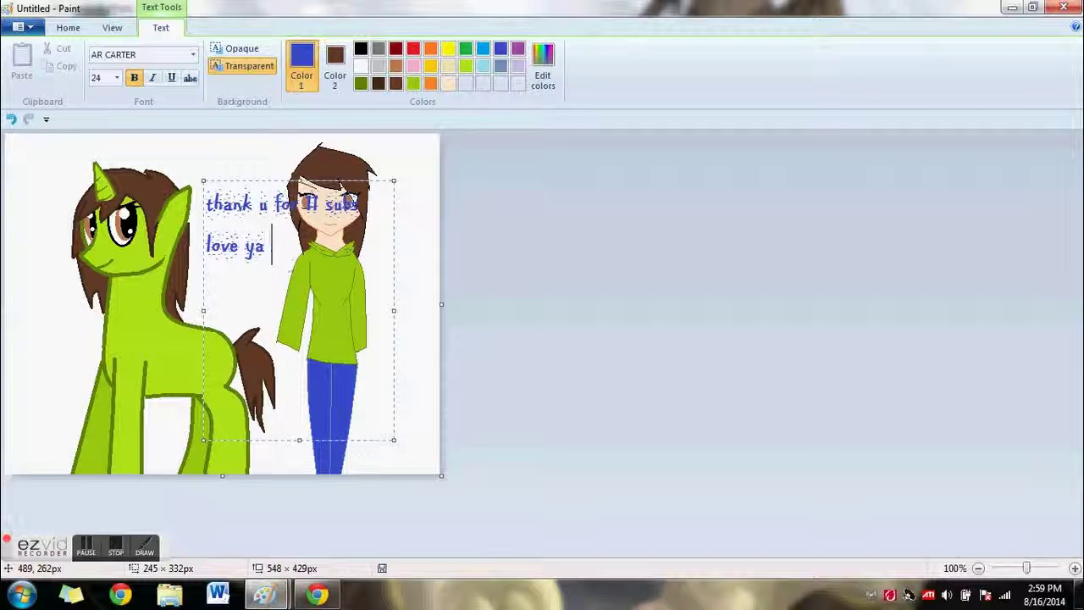
text(oreva bf)
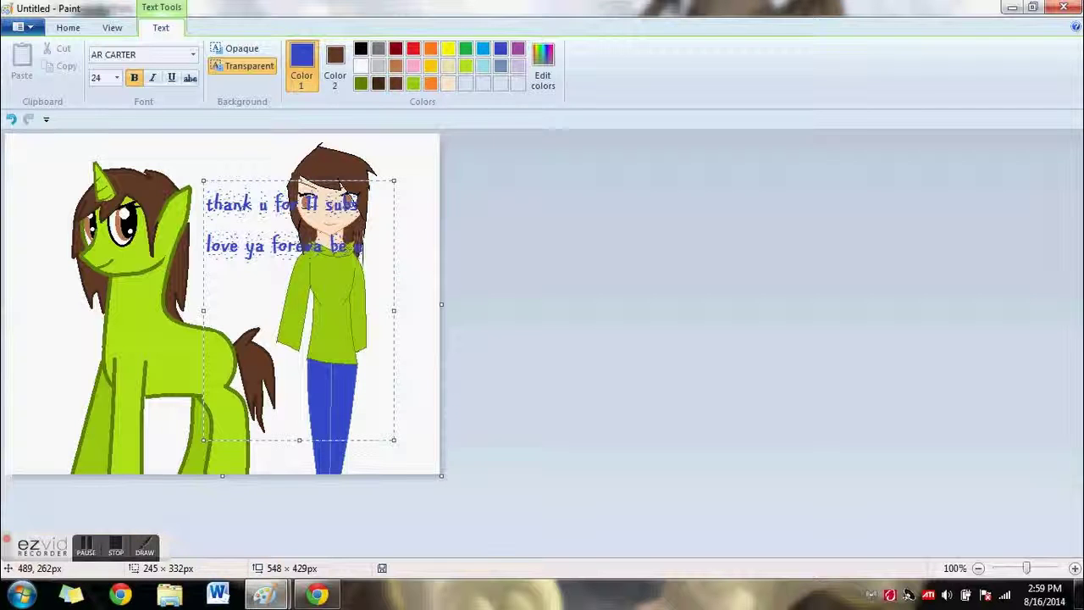
text(f s)
text(lae)
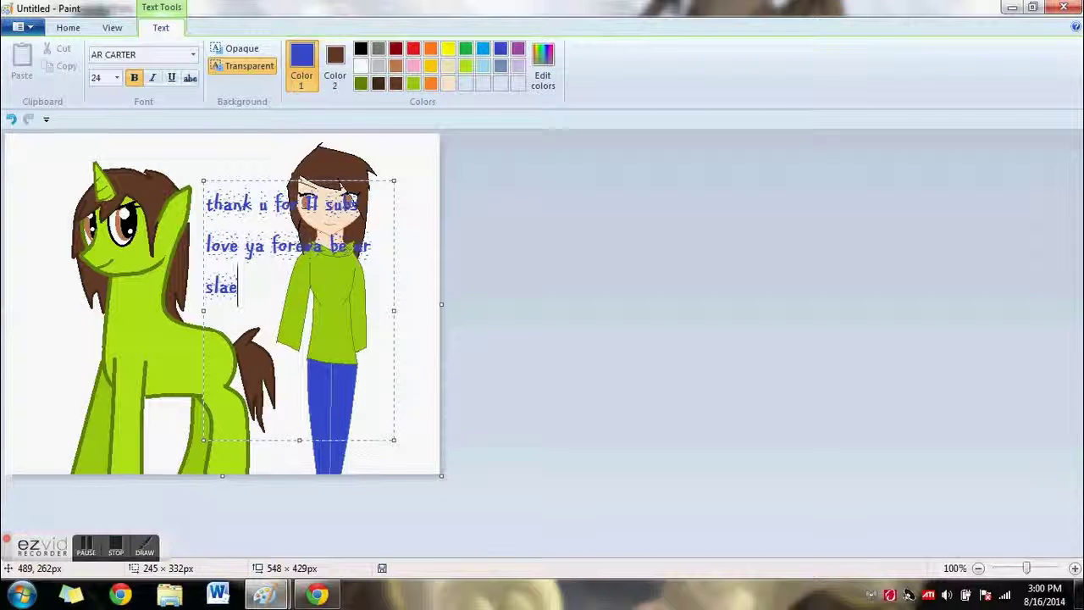
key(BackSpace)
key(BackSpace)
text(elf :)
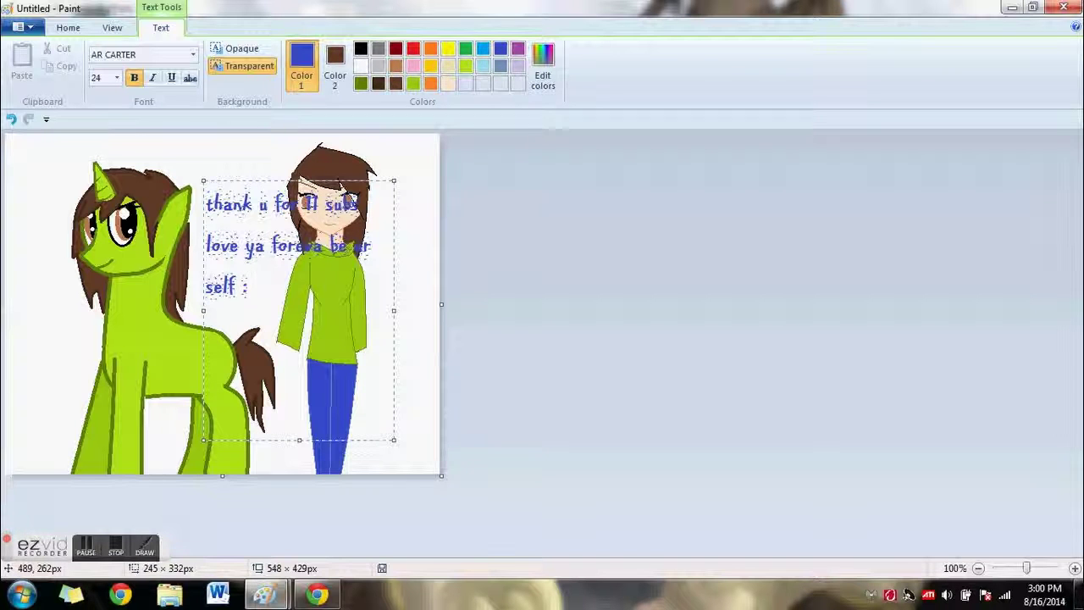
text())
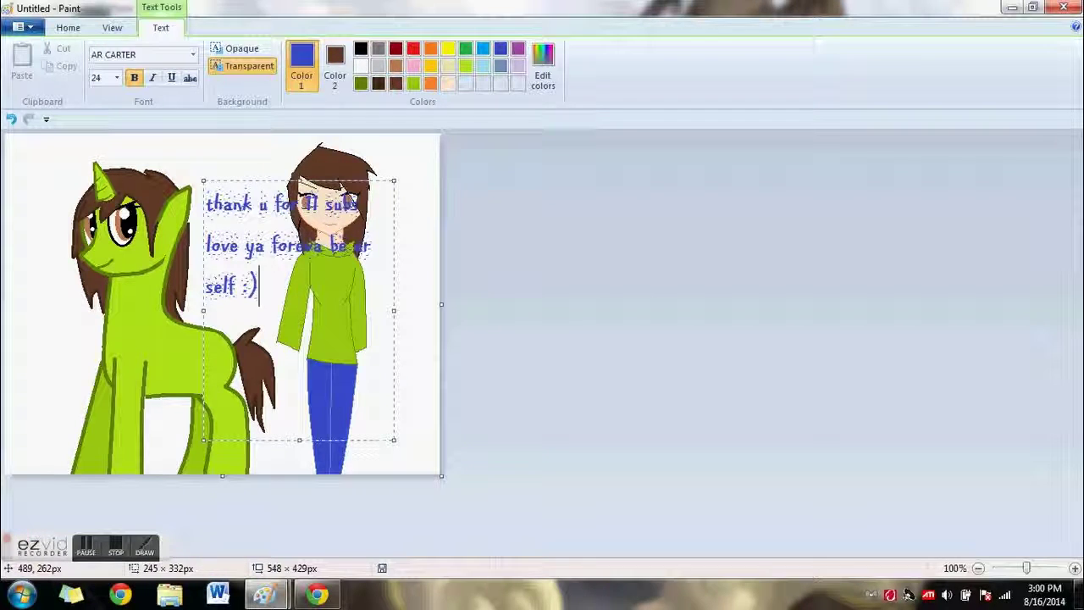